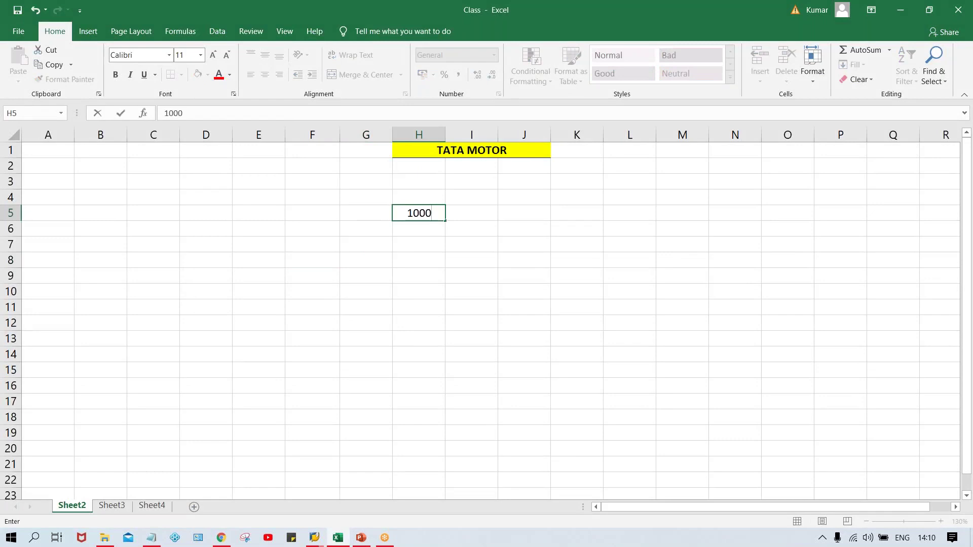
Enter the values 1000, 300 and 700 down cells H5 to H7
key(Return)
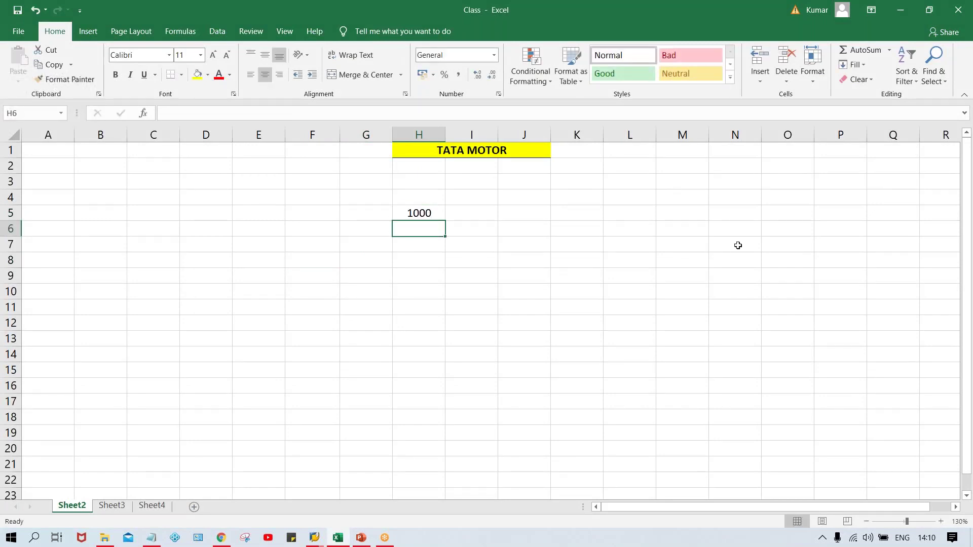
text(300)
key(Return)
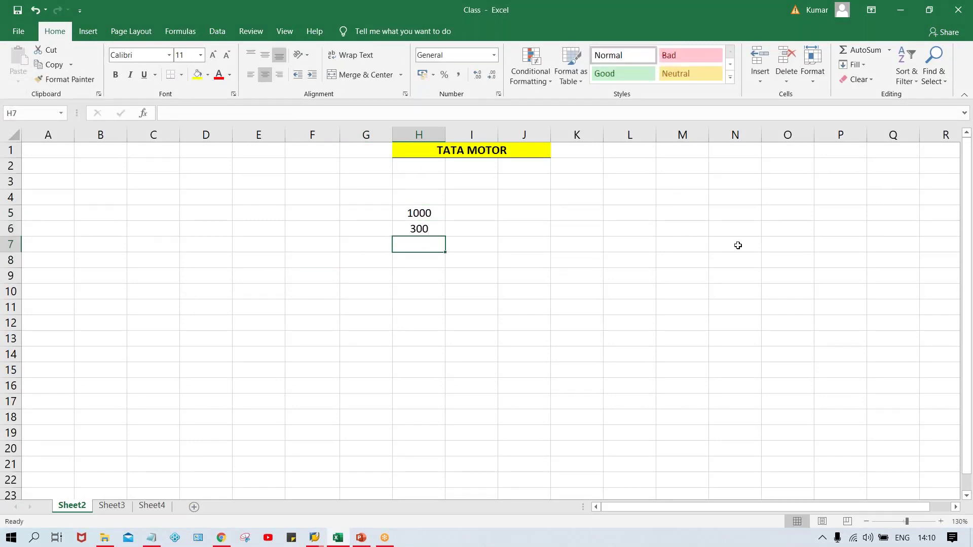
text(700)
key(Return)
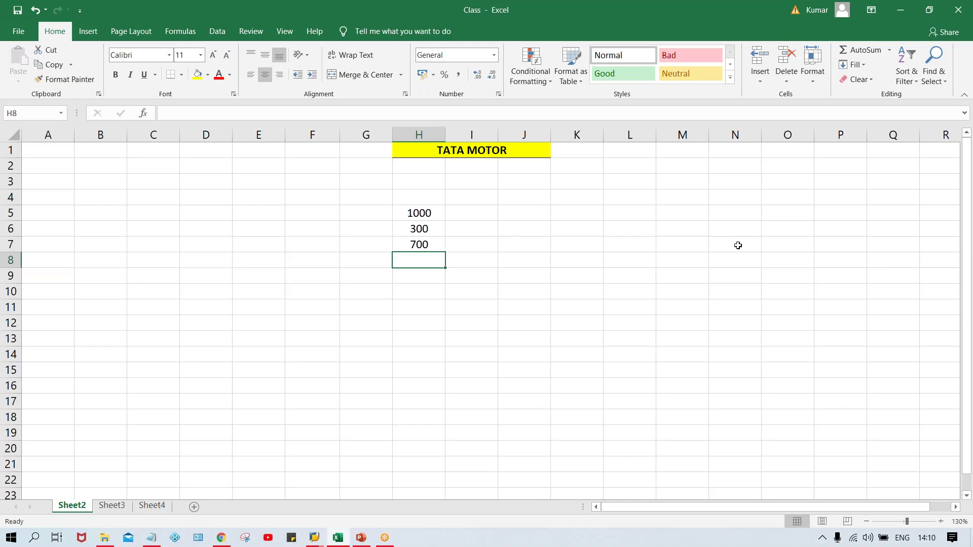
key(Up)
key(Up)
key(Up)
key(Down)
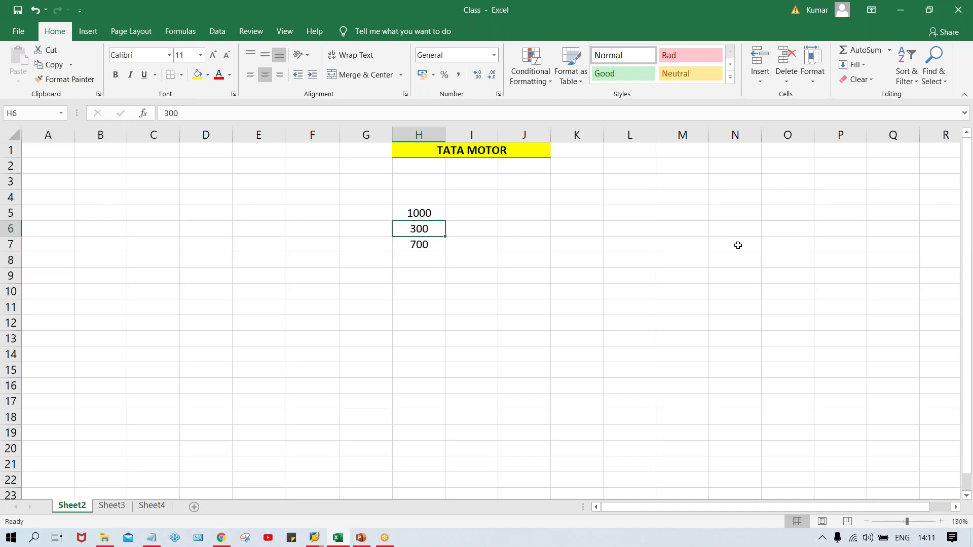
key(Down)
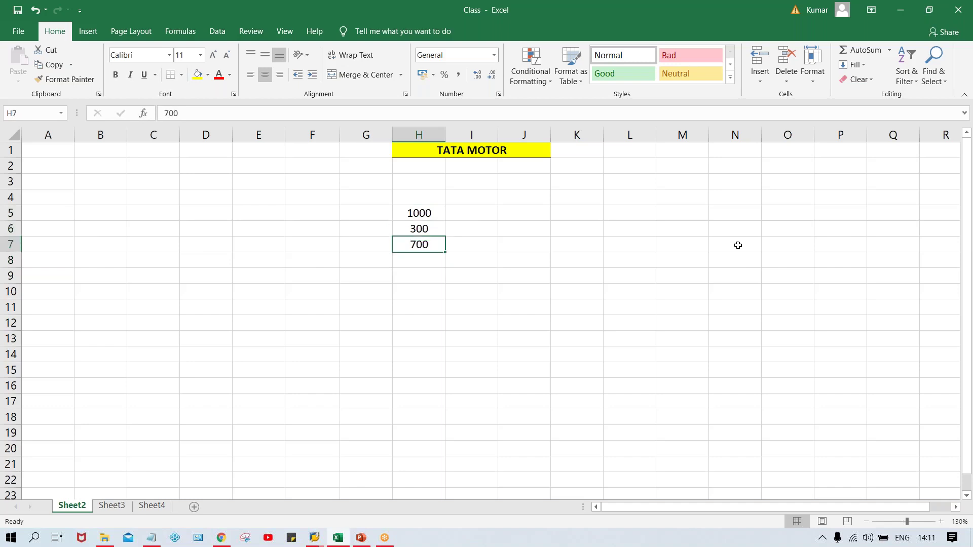
Label the value in H5 with KR in capital letters in the adjacent cell G5
key(Left)
key(Up)
key(Up)
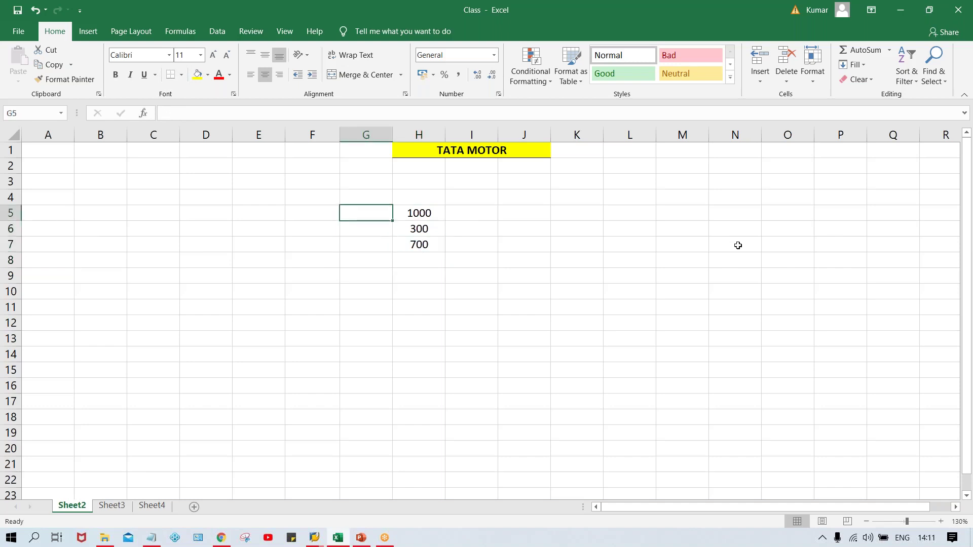
text(kr)
key(Return)
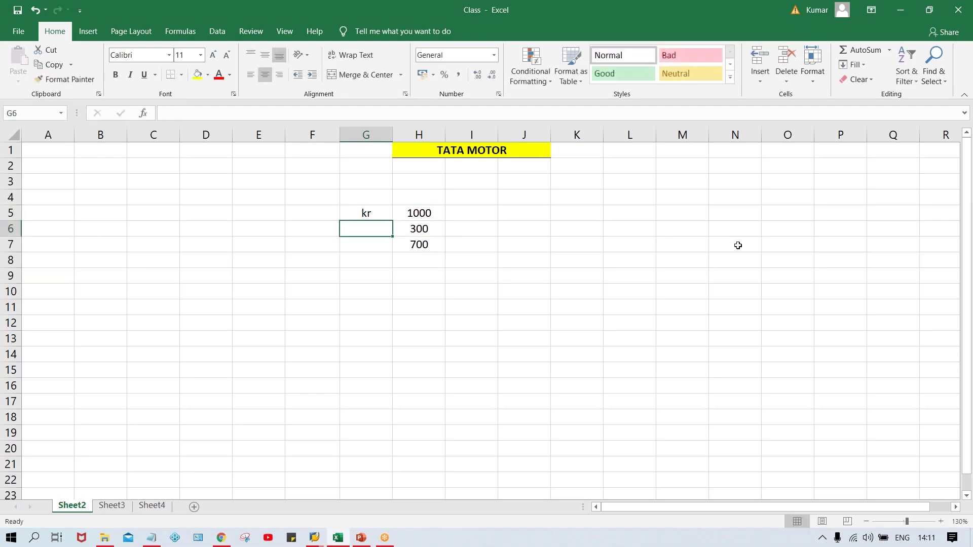
key(Up)
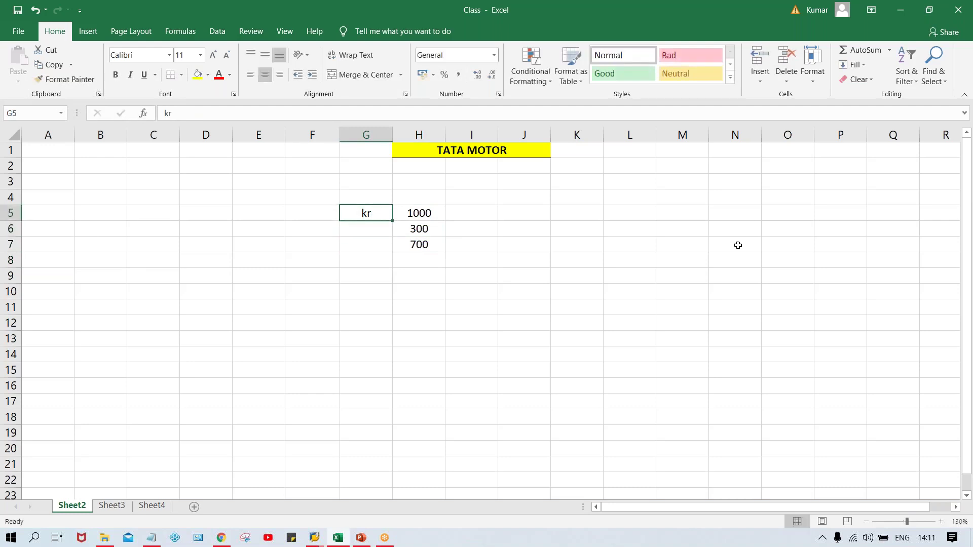
key(Caps_Lock)
text(KR)
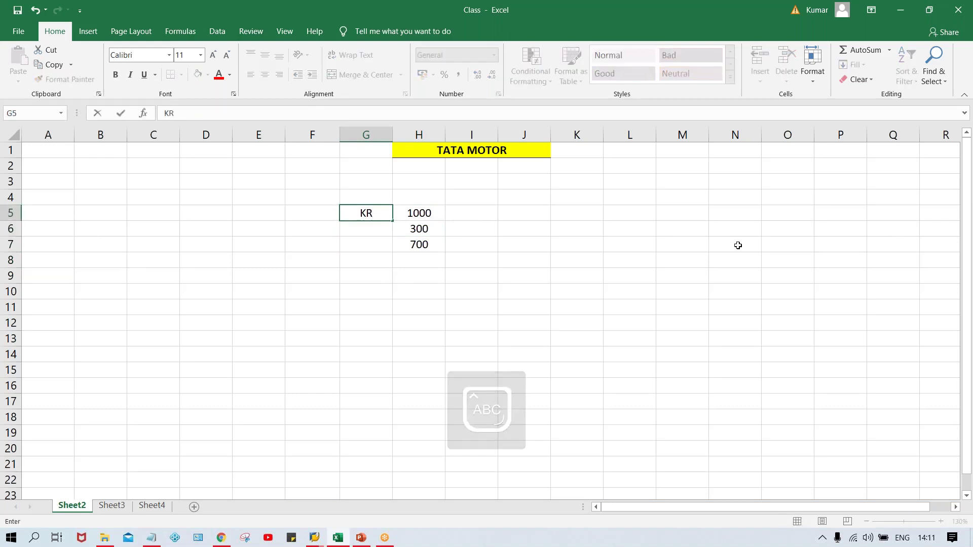
key(Return)
Enter the labels KG in G6 and KZ in G7 beside their values
text(KR)
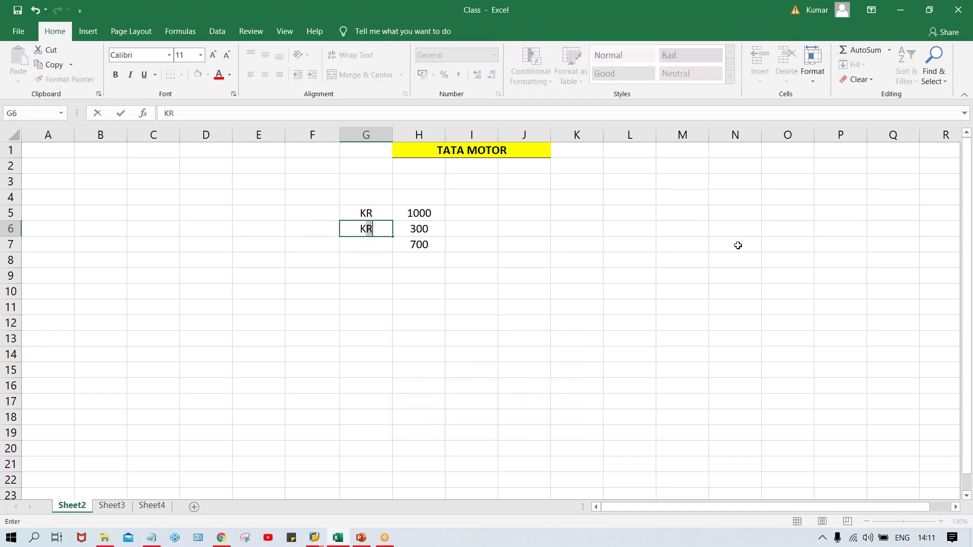
key(BackSpace)
text(G)
key(Return)
text(KZ)
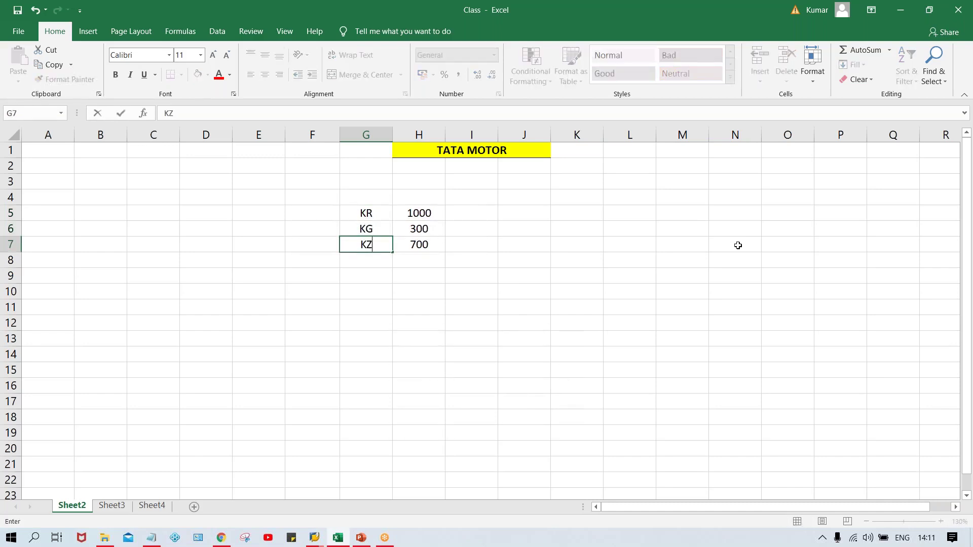
key(Return)
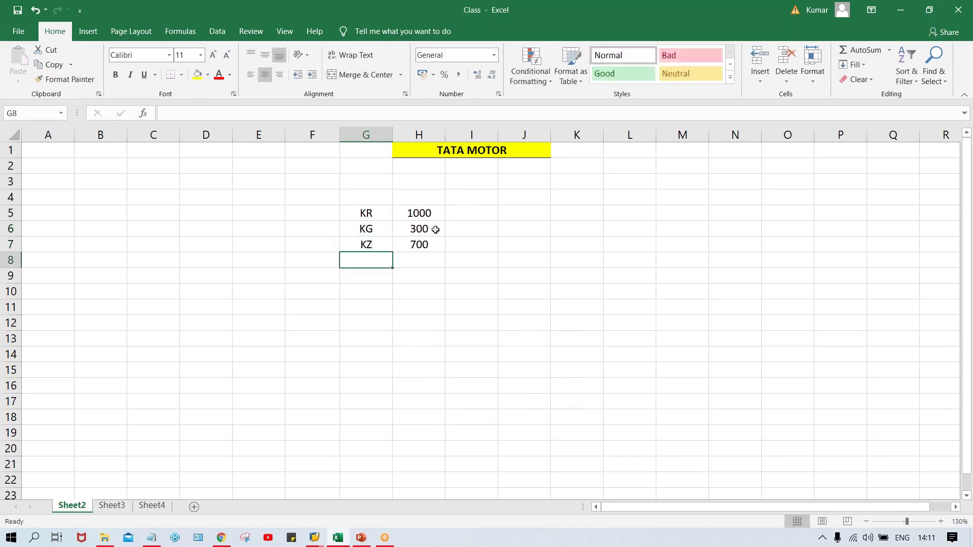
Examine each label in G5 to G7 together with its matching value in column H
click(377, 209)
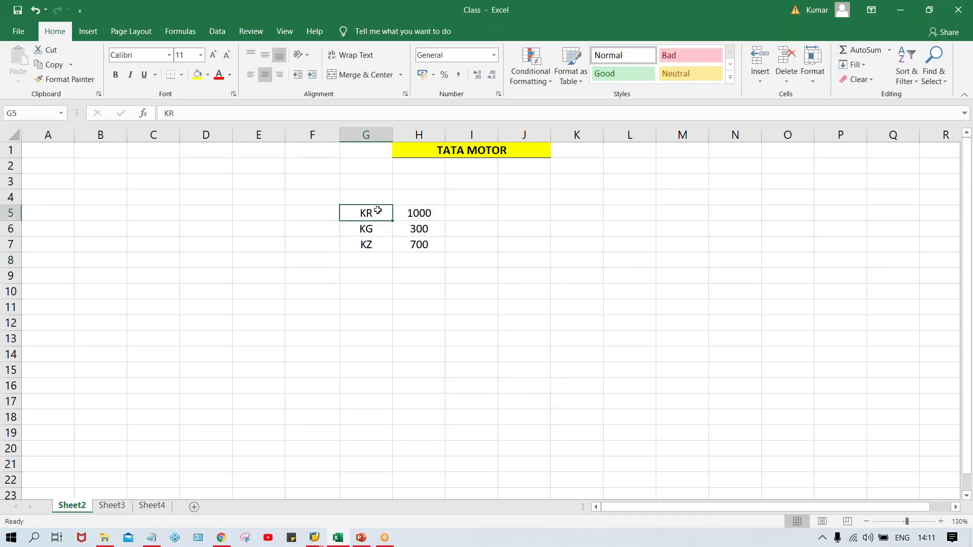
click(415, 211)
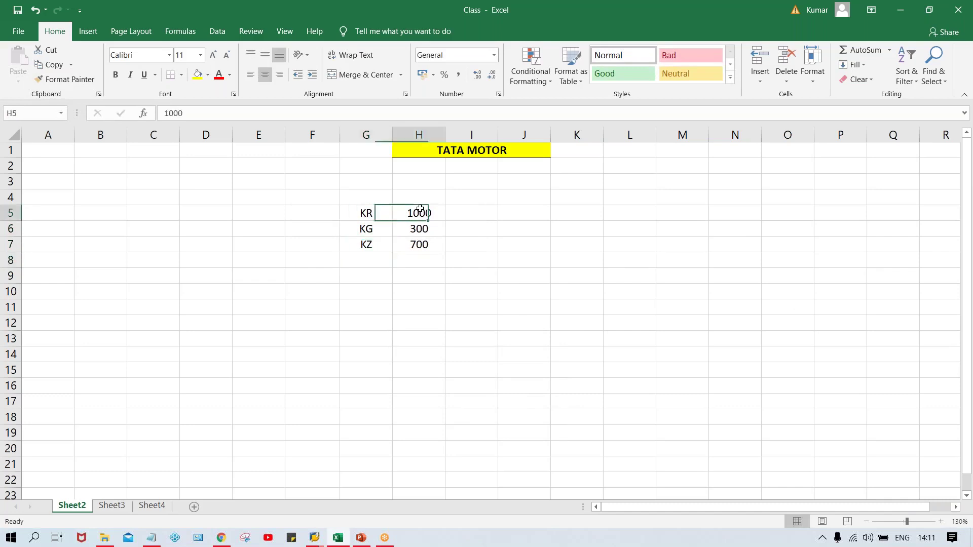
click(365, 211)
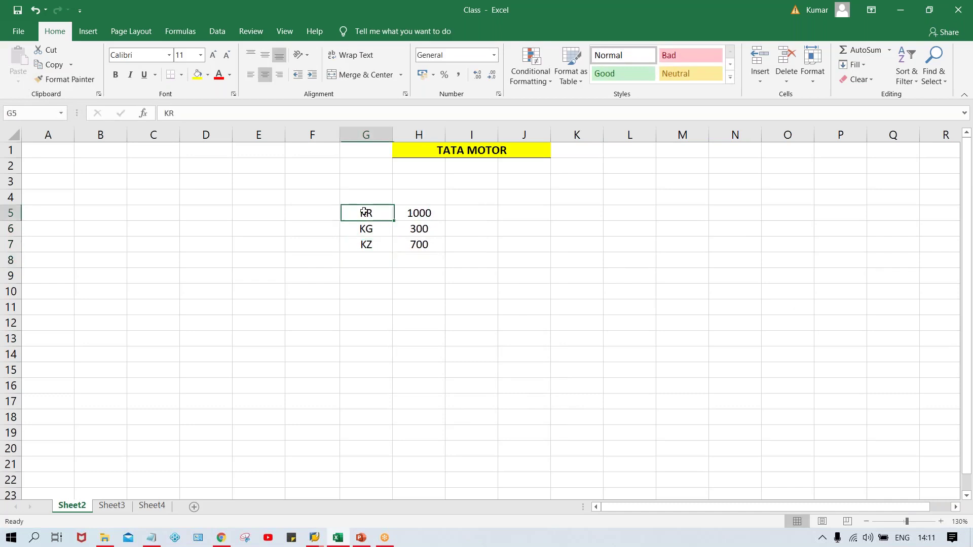
click(422, 228)
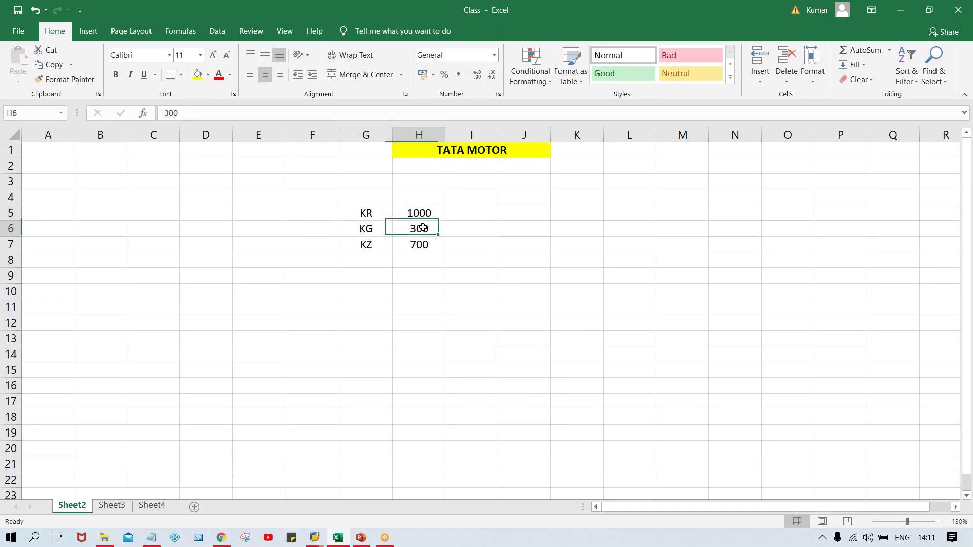
click(358, 229)
click(419, 247)
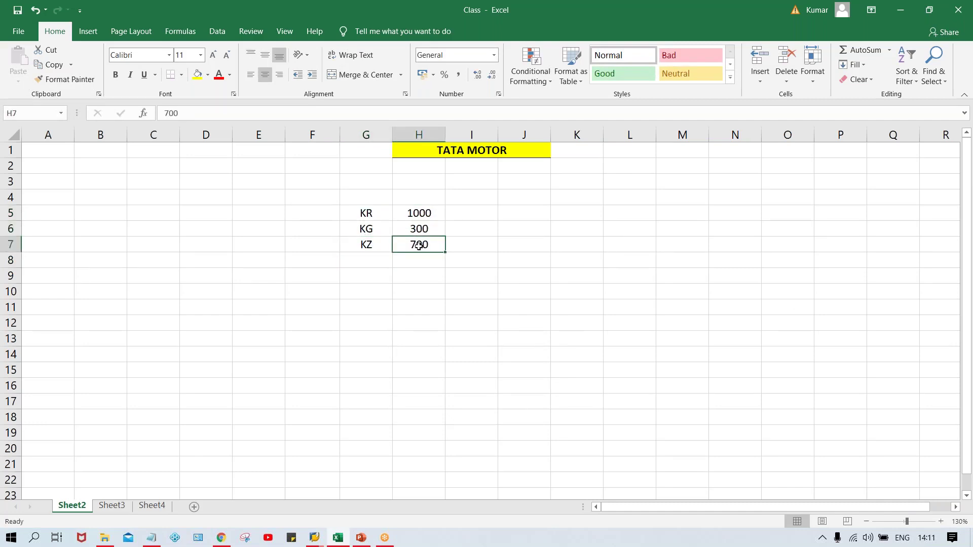
click(357, 250)
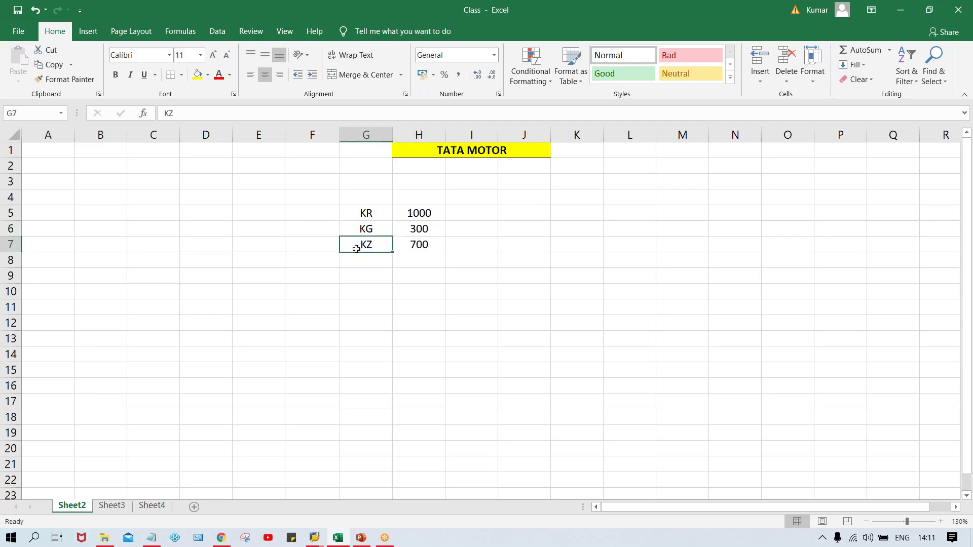
click(456, 246)
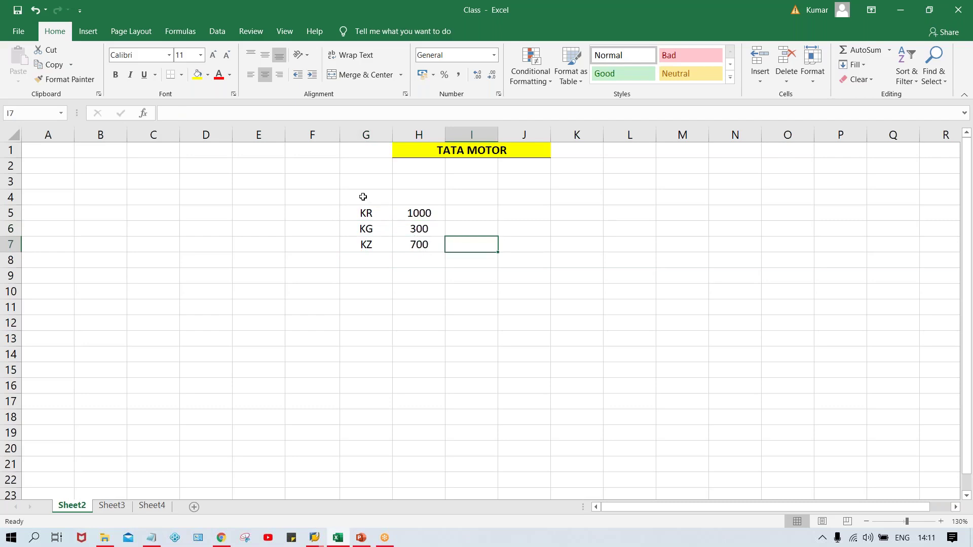
Enter 250 in H4 above the existing values and the label DP beside it in I4
click(363, 197)
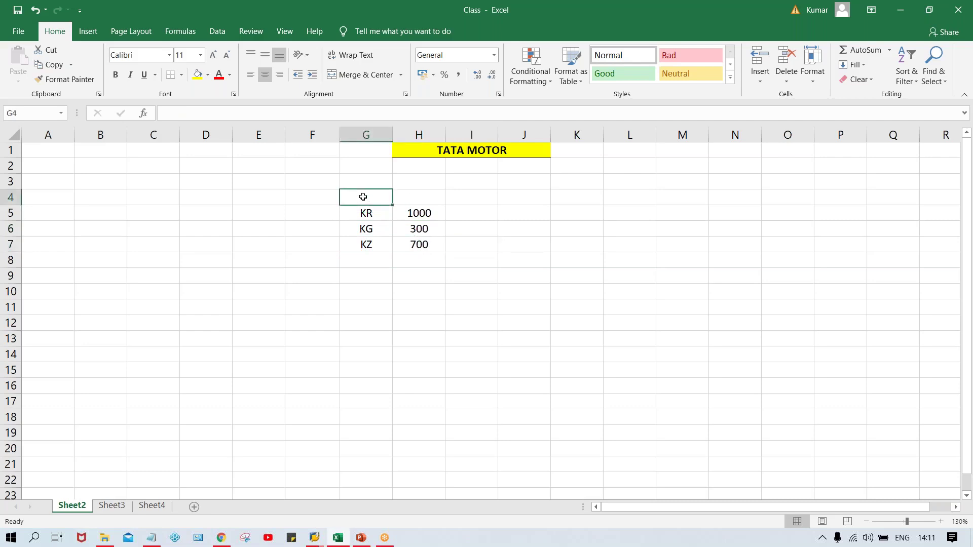
click(417, 202)
text(250)
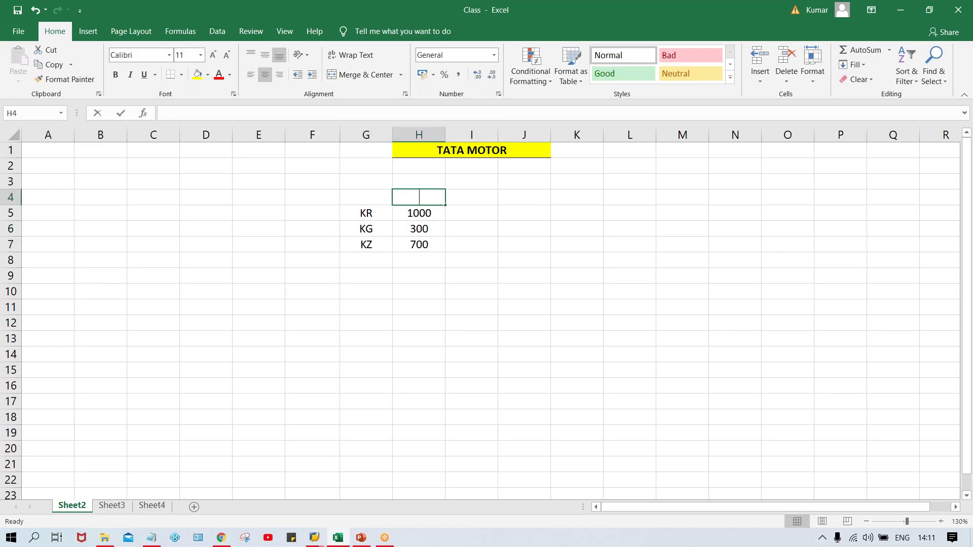
click(373, 197)
click(476, 196)
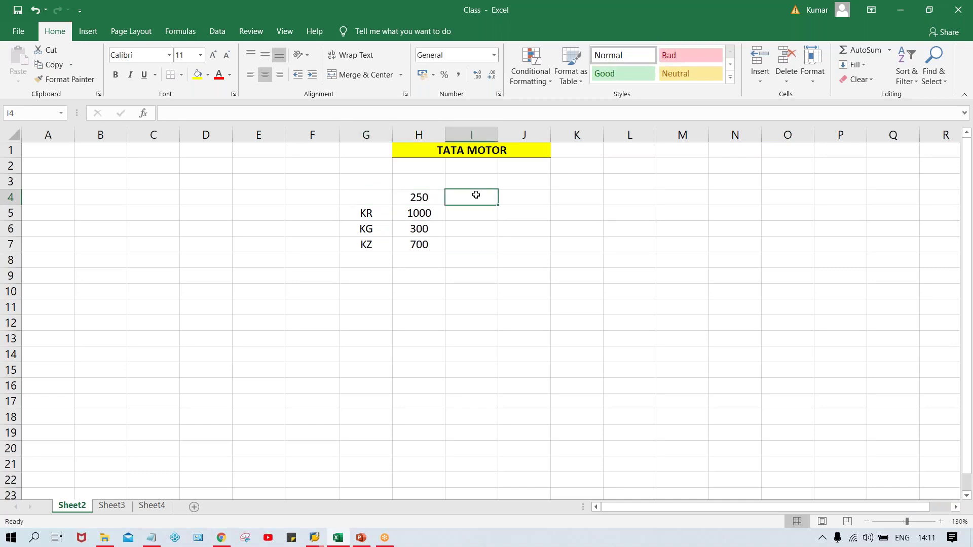
text(DP)
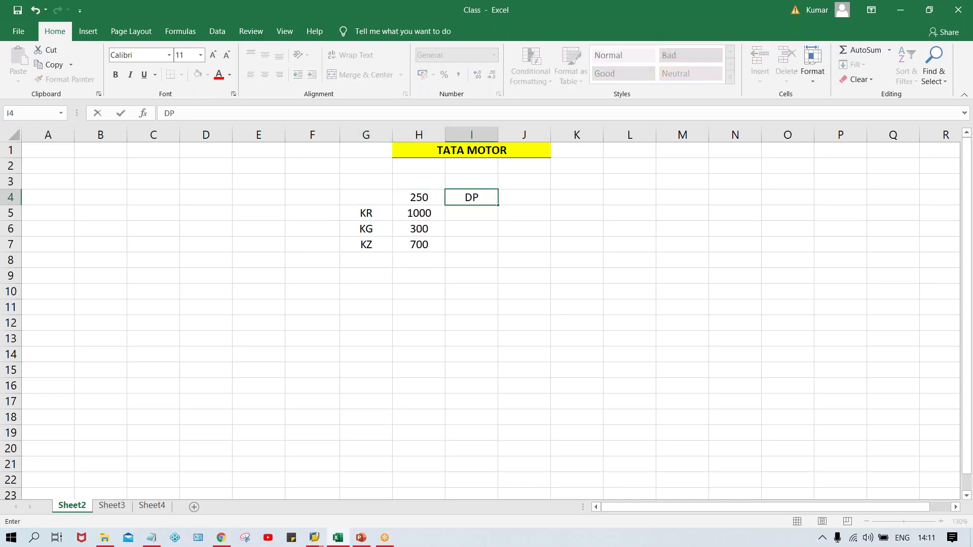
key(Return)
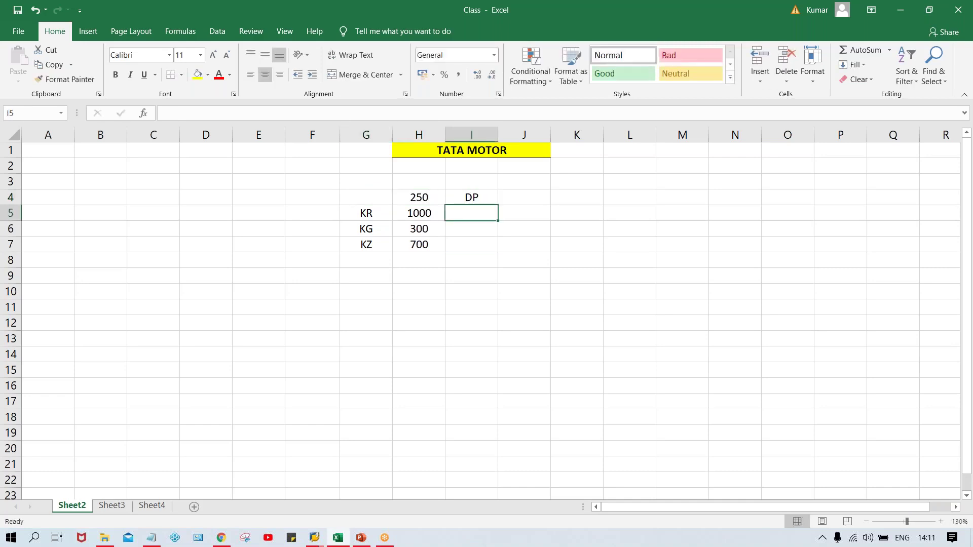
Change the DP value in H4 to 200 and the KZ value in H7 to 500
click(412, 244)
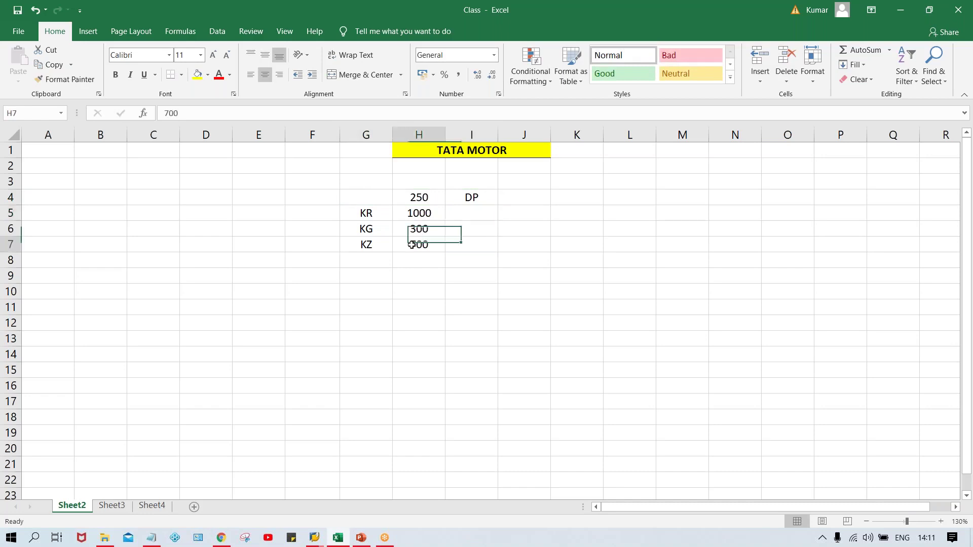
click(426, 197)
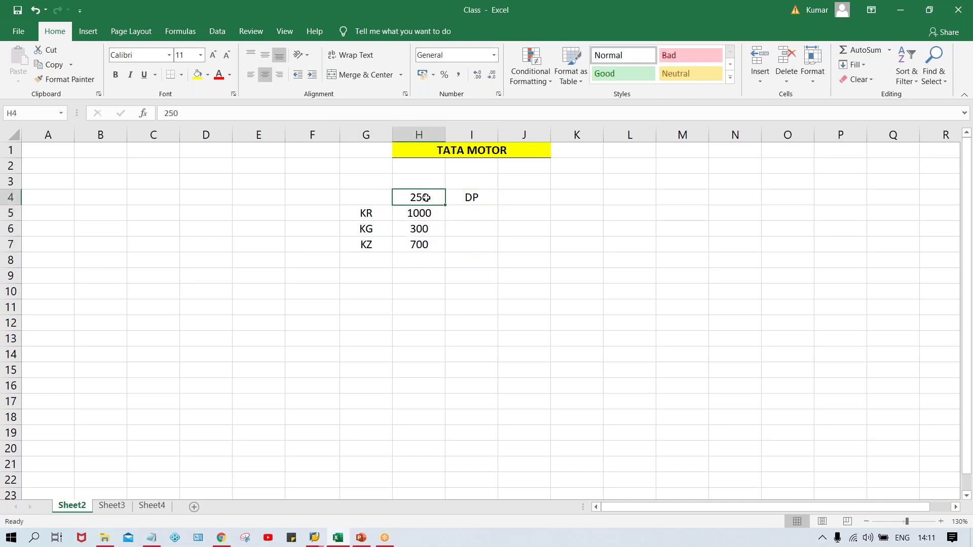
text(200)
key(Return)
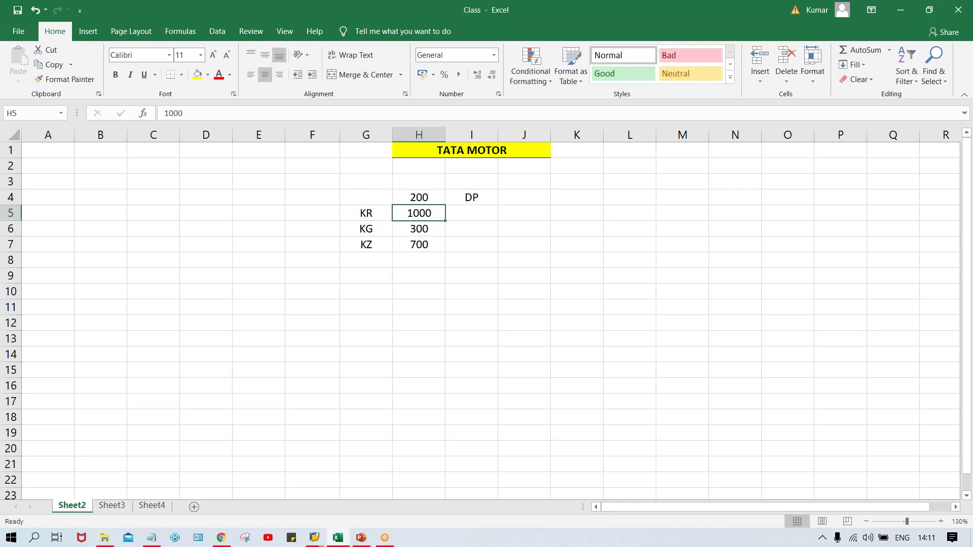
click(421, 245)
text(500)
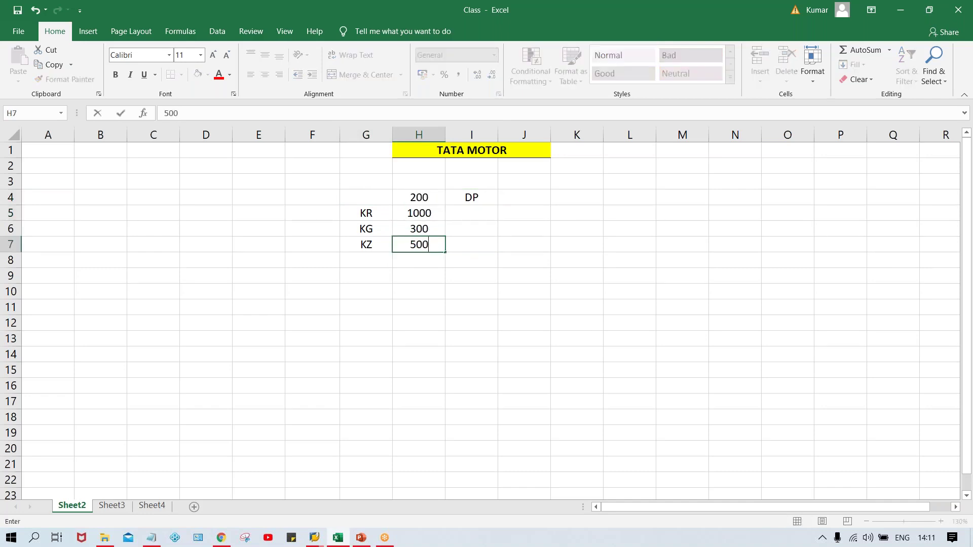
key(Return)
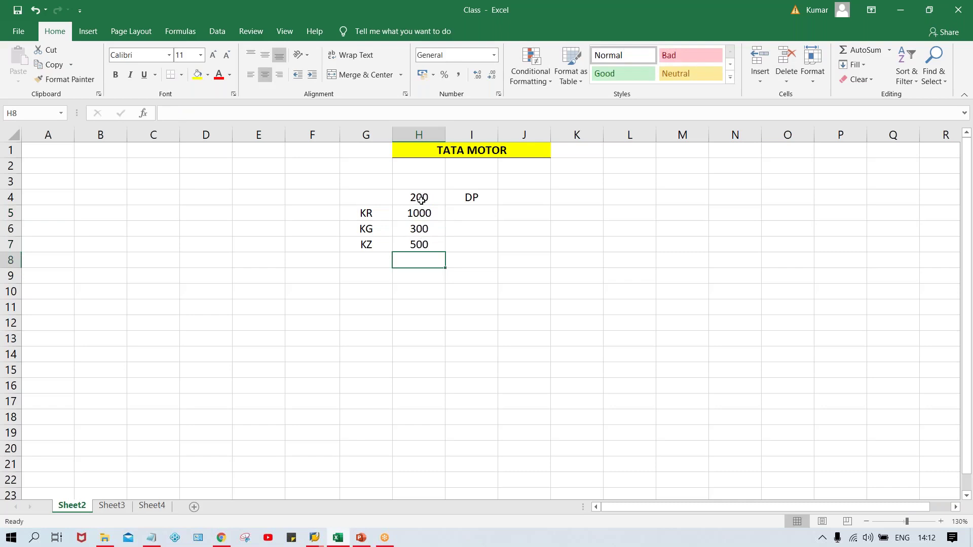
Check the values in H4 to H7, and enter the label KZ in G4 beside the DP value
click(422, 200)
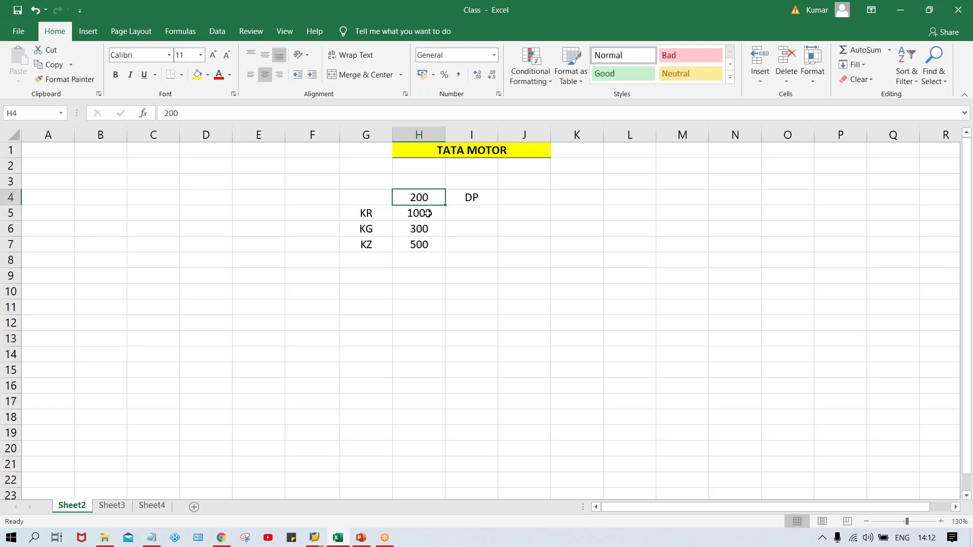
click(429, 214)
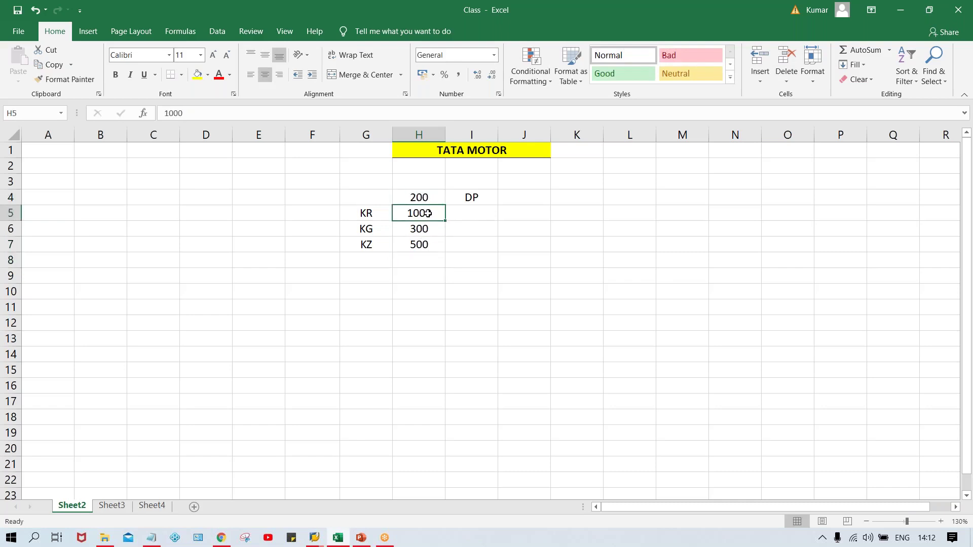
click(415, 232)
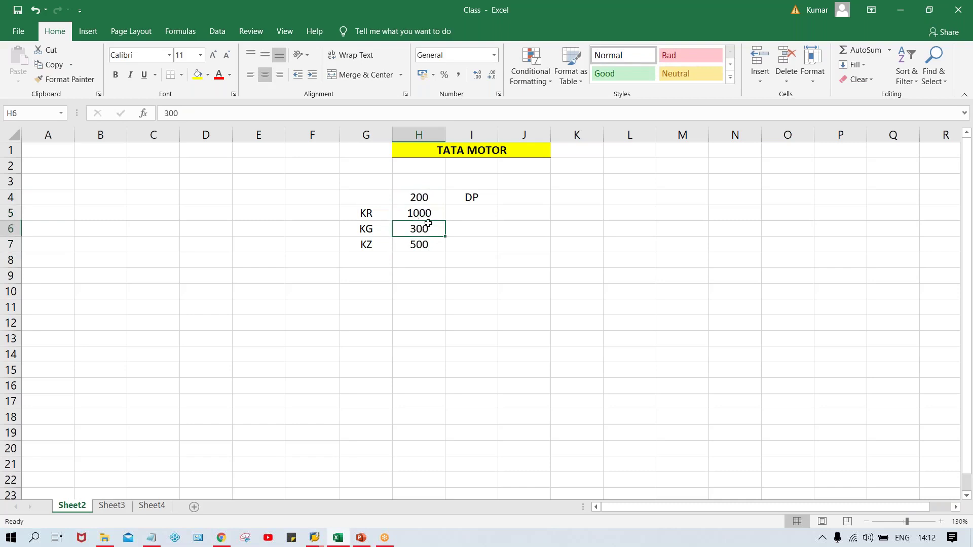
click(428, 194)
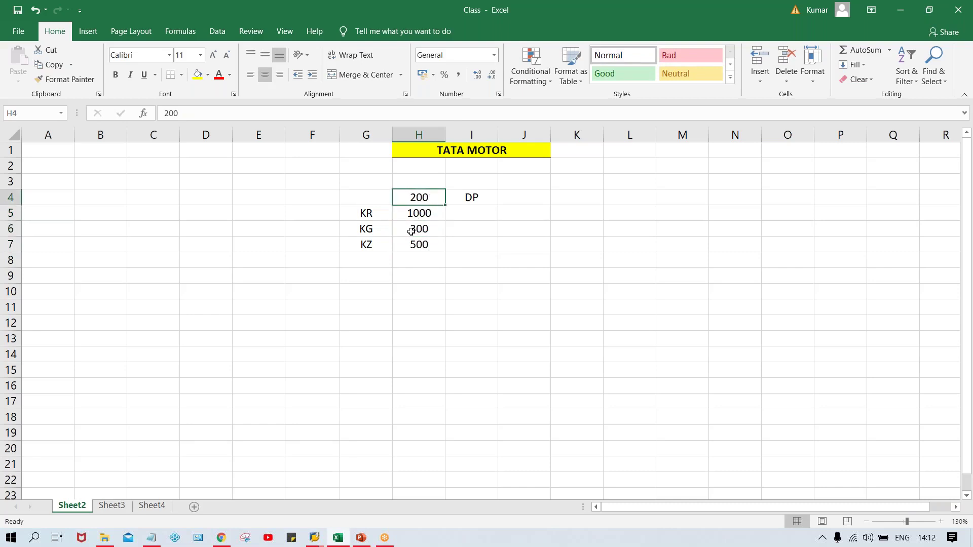
click(419, 247)
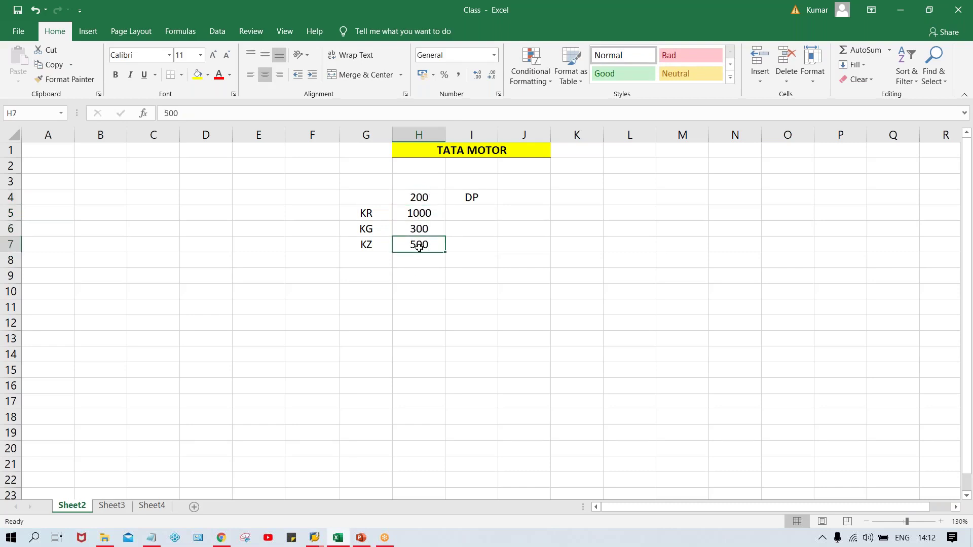
click(370, 196)
text(KZ)
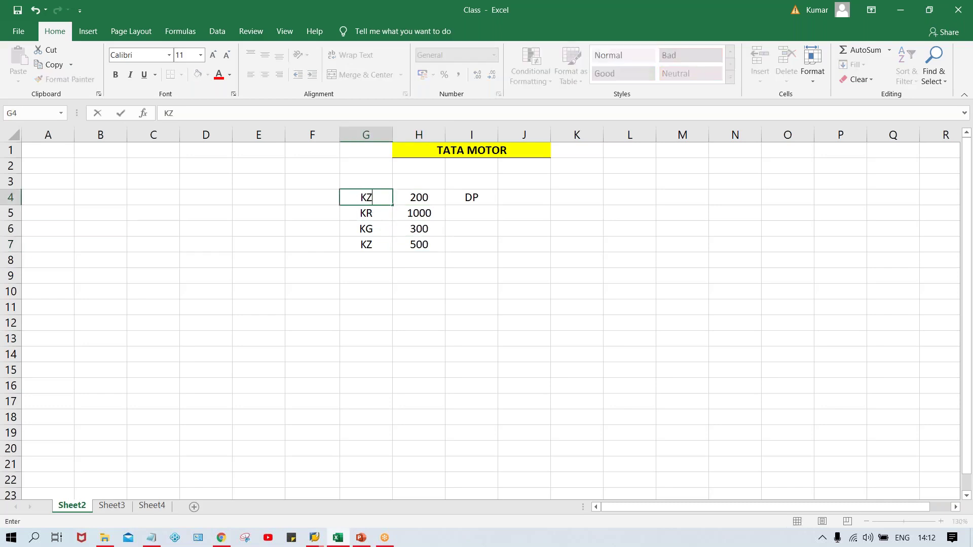
key(Return)
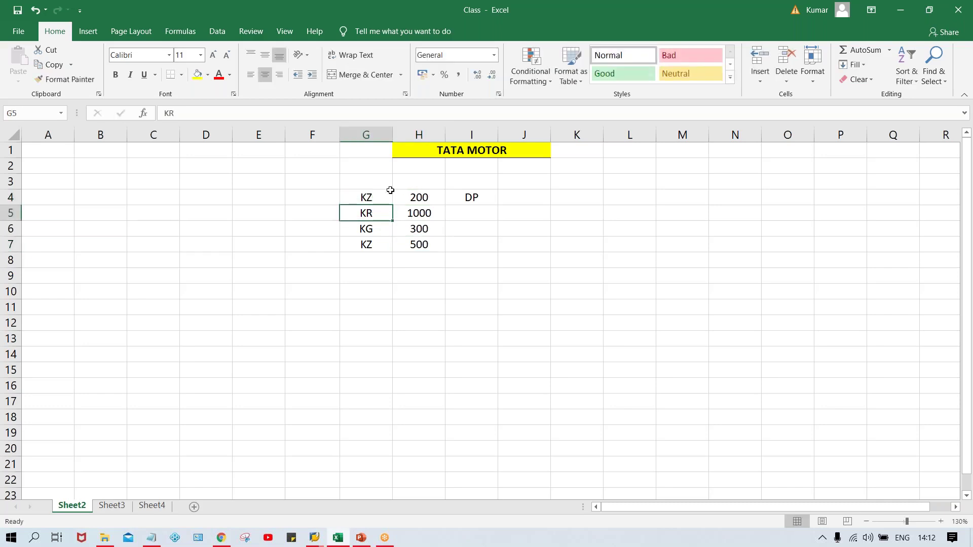
Compare the KZ down payment row in row 4 with the KZ row in row 7
drag(385, 194, 440, 198)
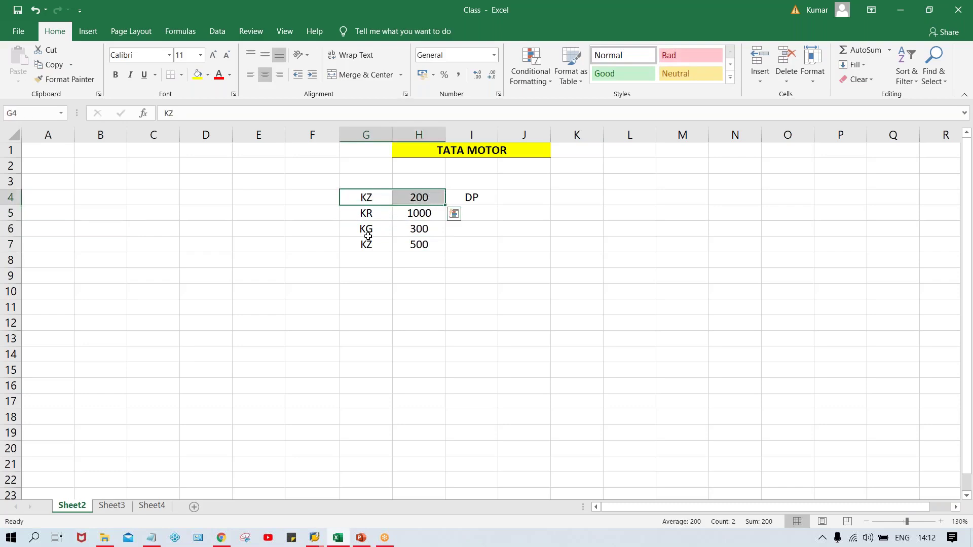
drag(370, 245, 413, 246)
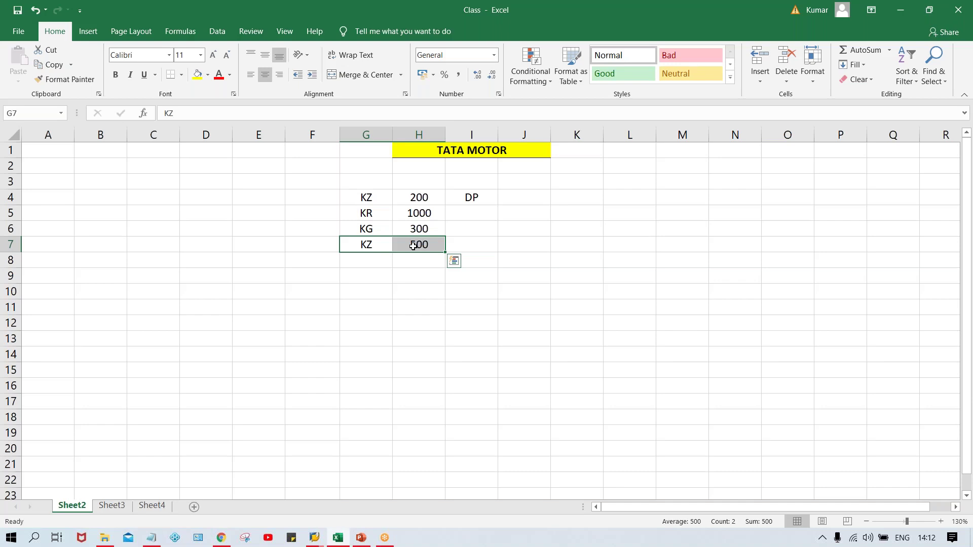
click(526, 230)
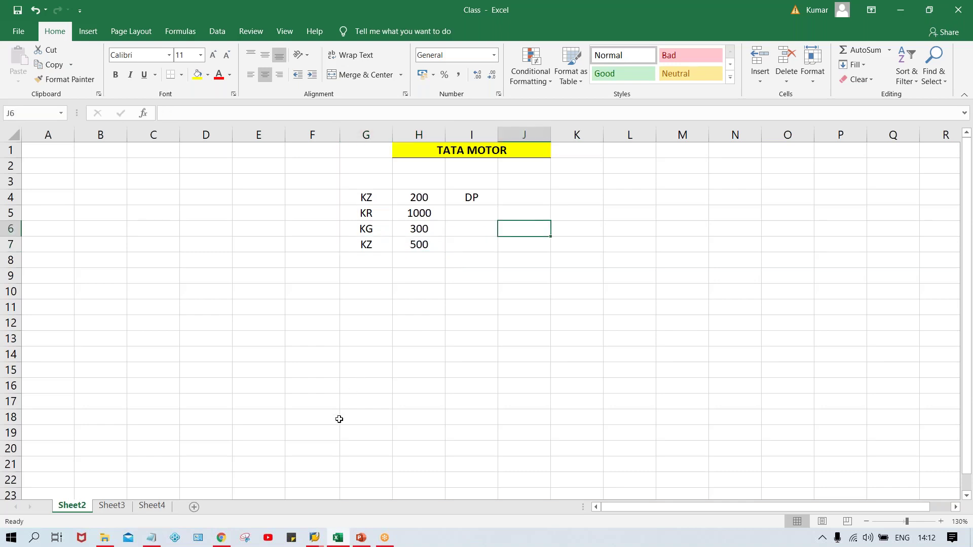
Switch to the Vendor Down Payment presentation in PowerPoint, read the configuration and end user steps on slide 3, and return to the Excel workbook
click(361, 538)
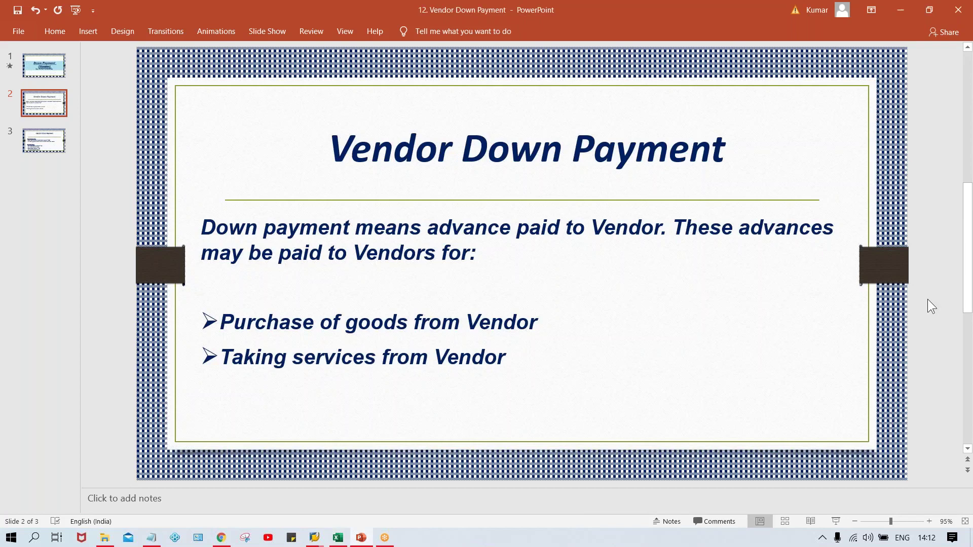
scroll(932, 306, down, 1)
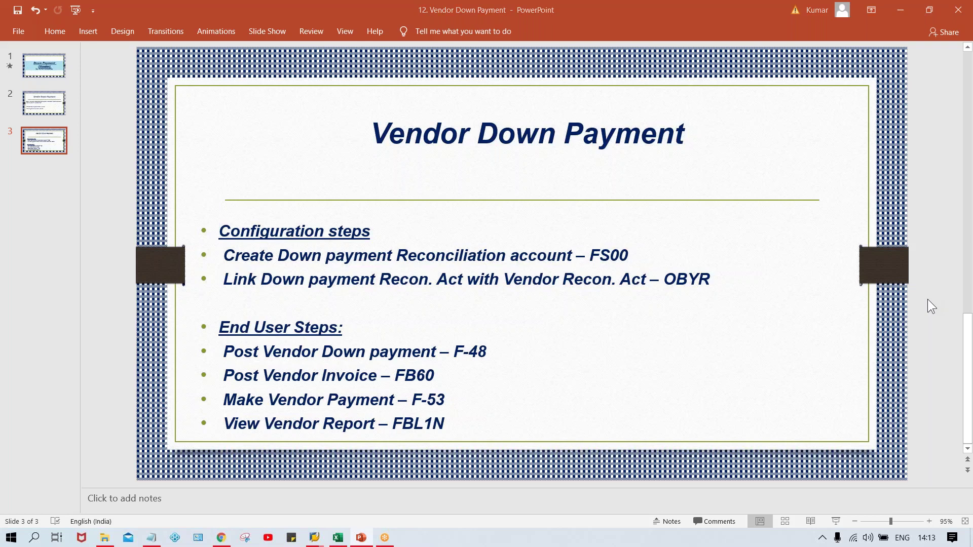
key(alt+Tab)
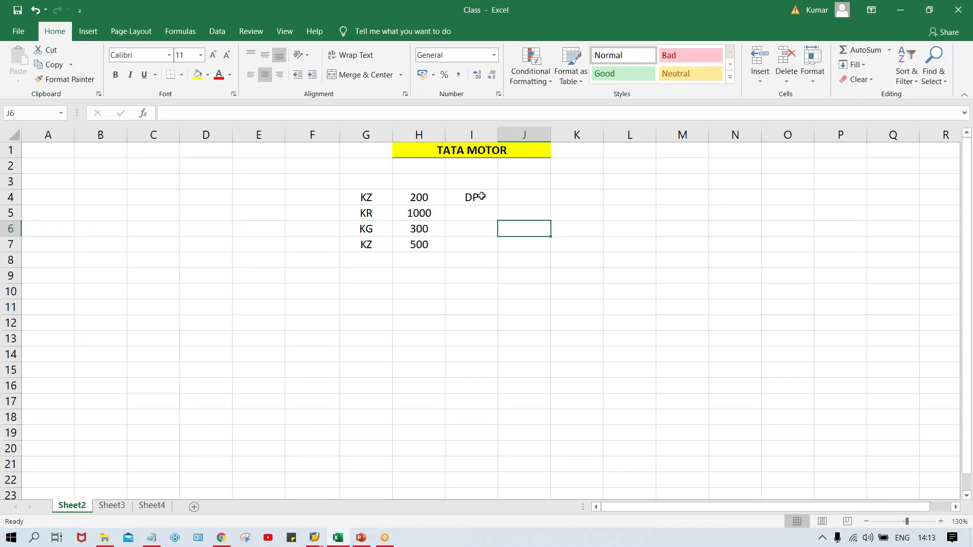
drag(362, 200, 474, 249)
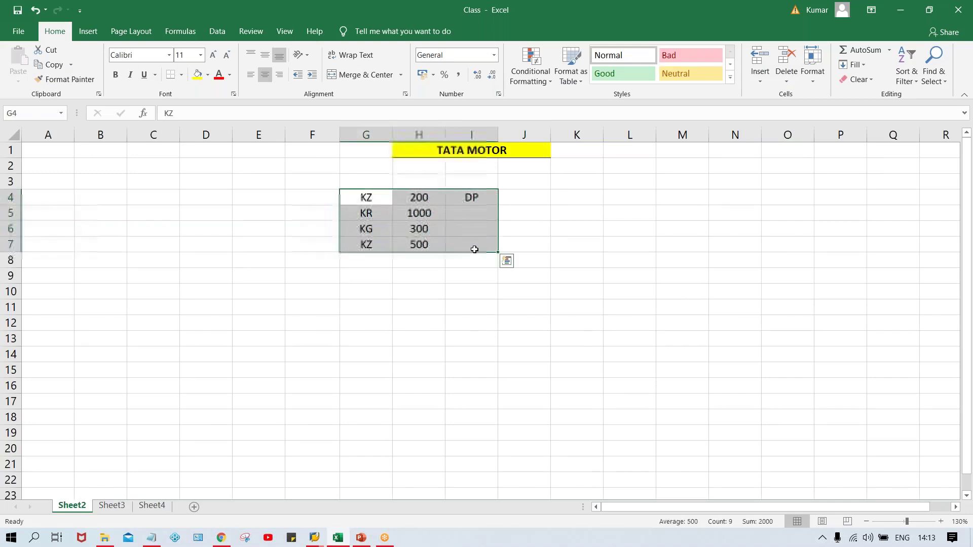
key(ctrl+c)
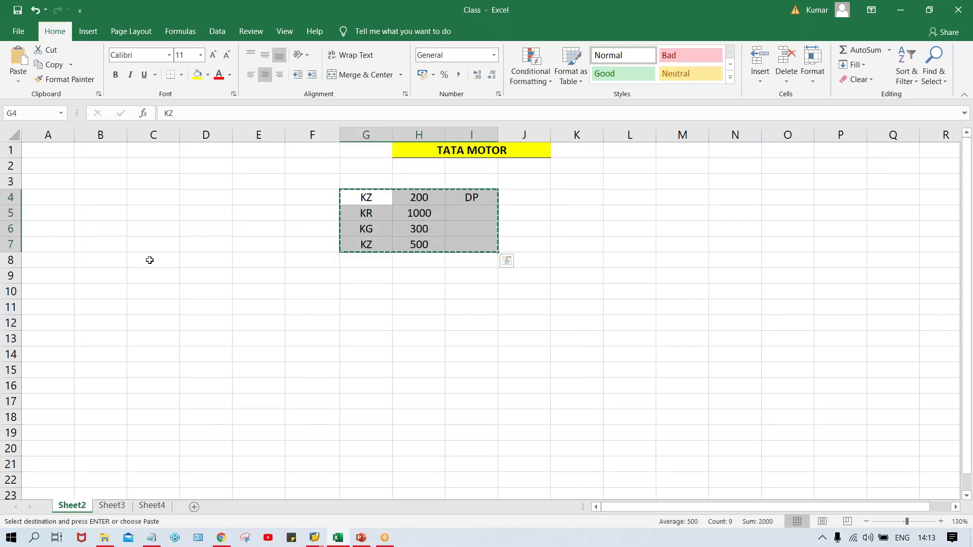
click(137, 186)
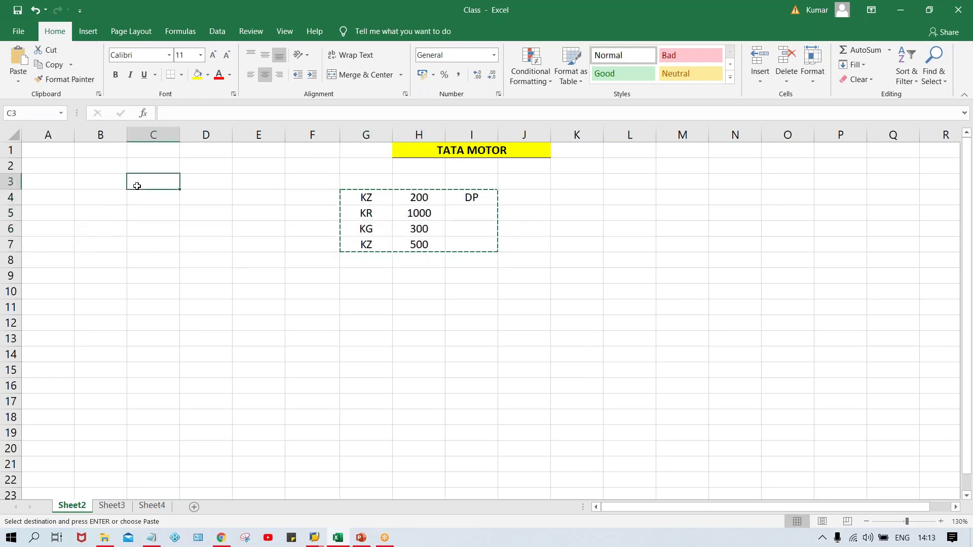
key(ctrl+c)
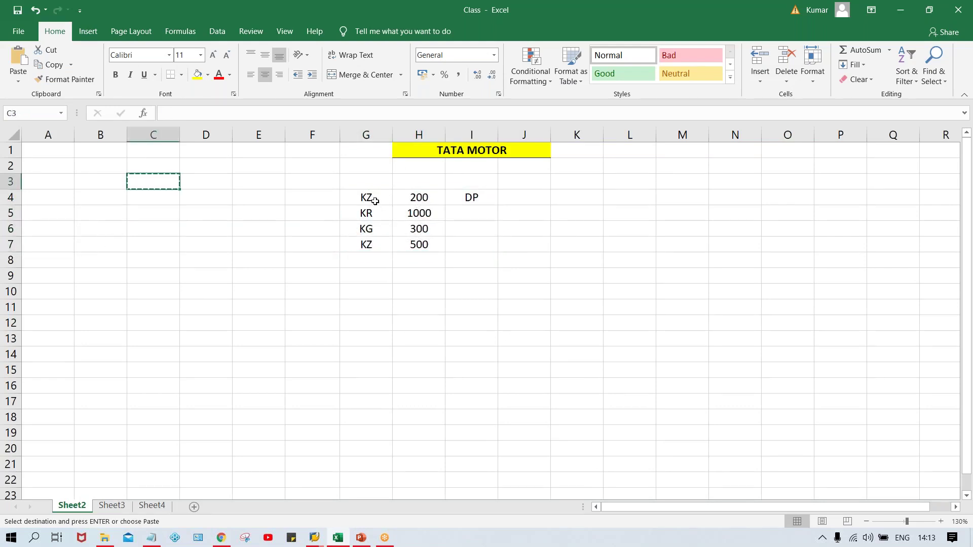
Move the block of labels and values in G4:I7 so that it starts at C4
drag(371, 197, 462, 250)
key(ctrl+c)
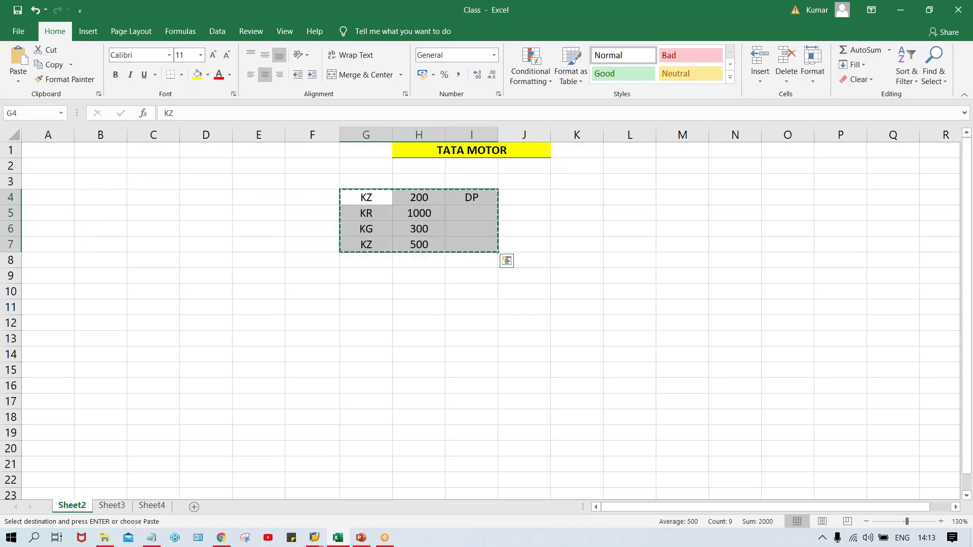
click(142, 194)
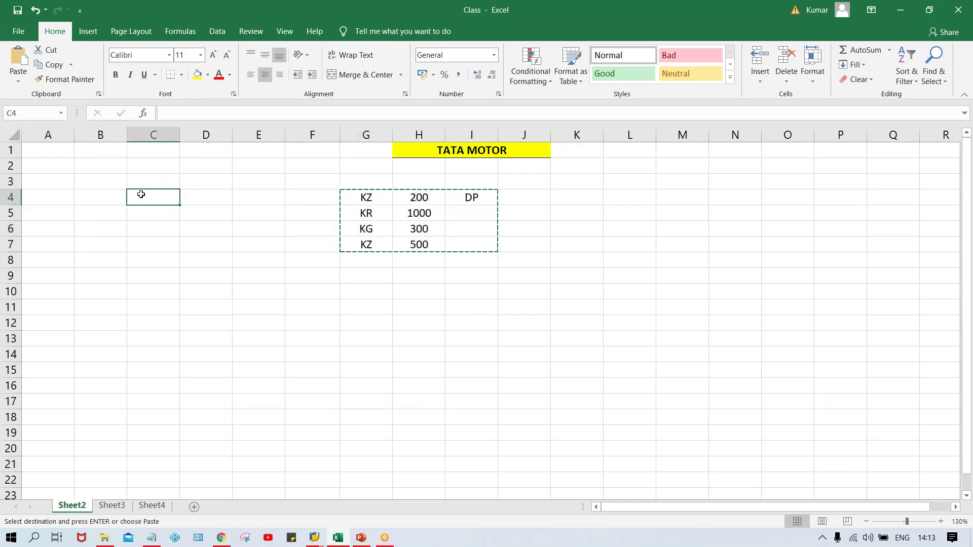
key(ctrl+v)
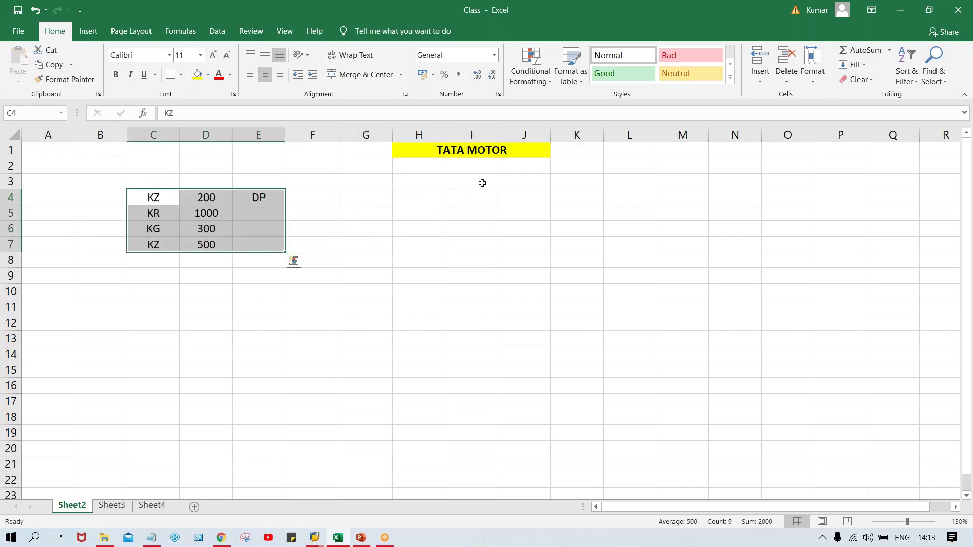
Enter the column headers VENDORS in H3 and INV. in I3 and make both bold
click(431, 179)
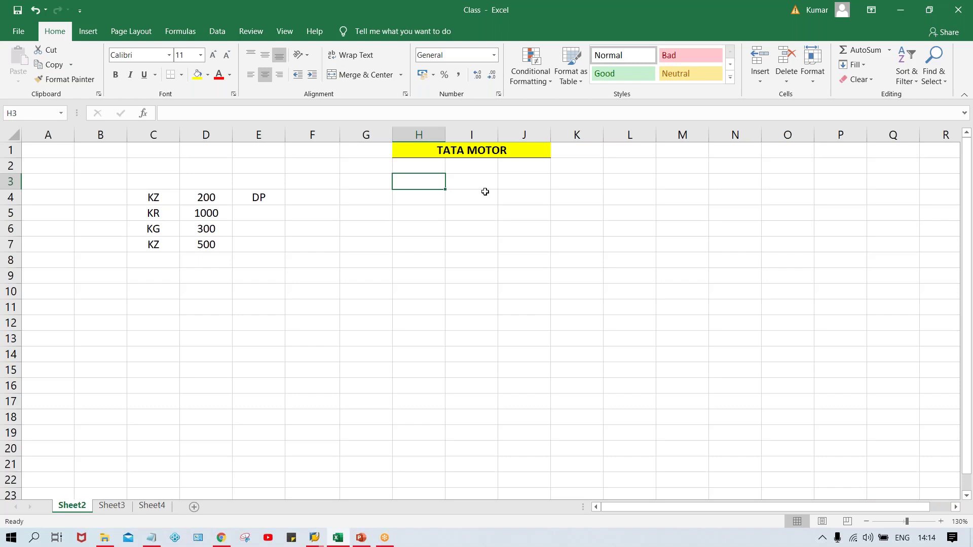
text(VENDOR)
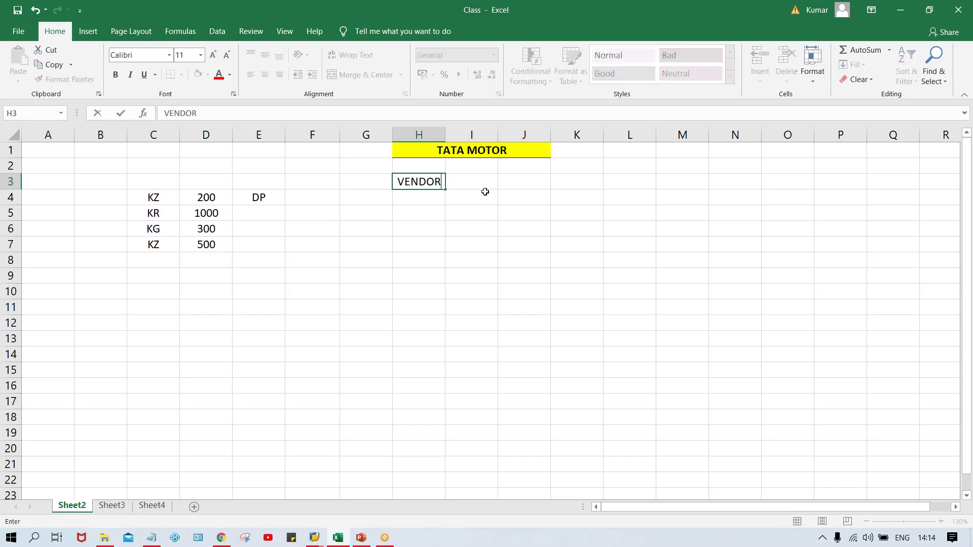
text(S)
key(Tab)
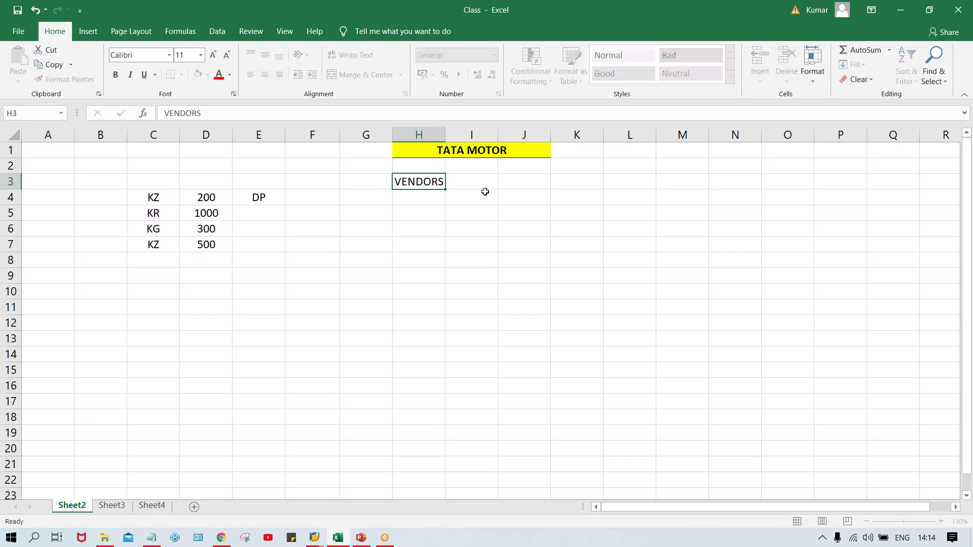
text(INV.)
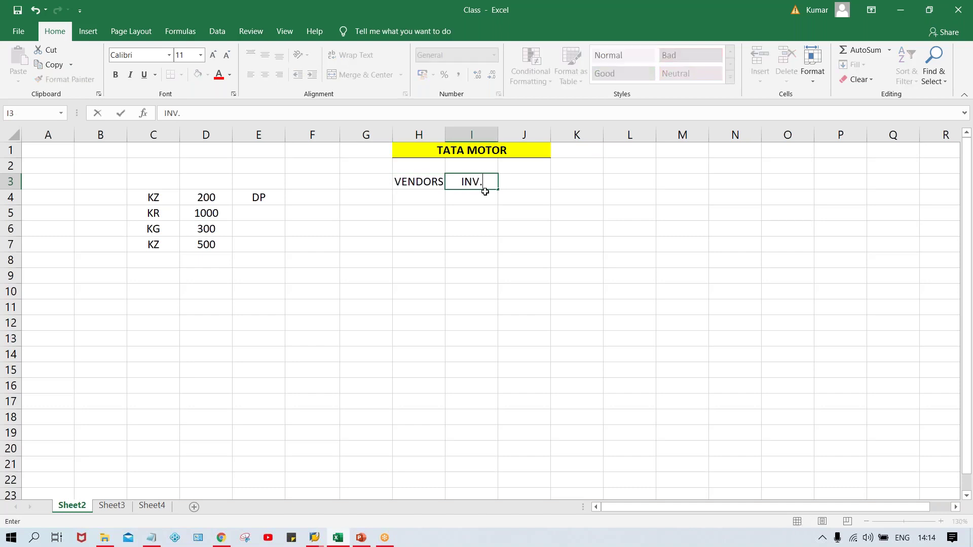
key(Return)
drag(419, 183, 461, 181)
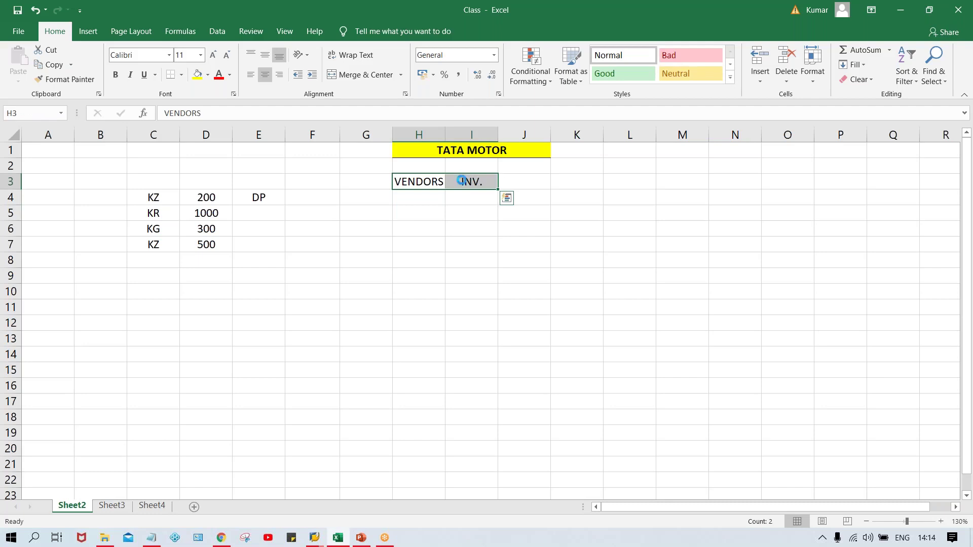
key(ctrl+b)
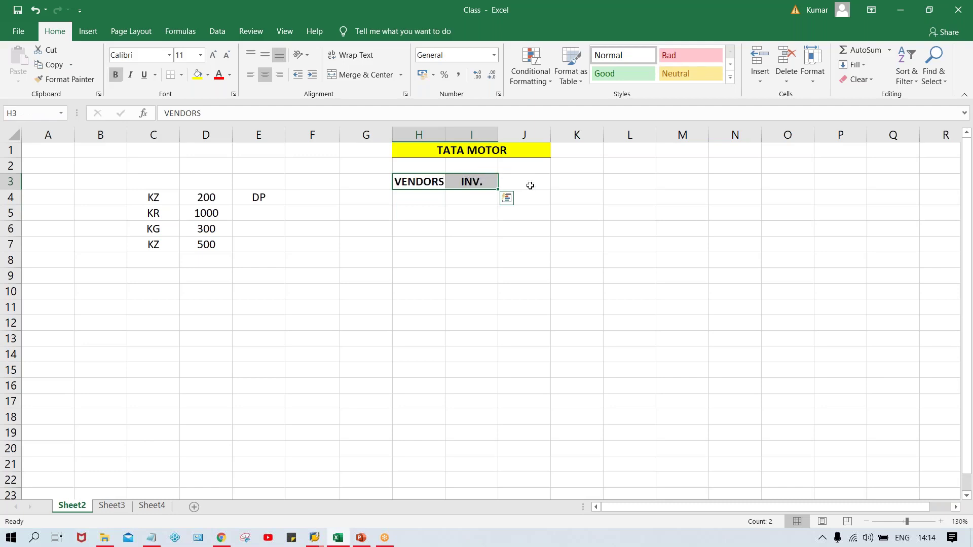
click(364, 181)
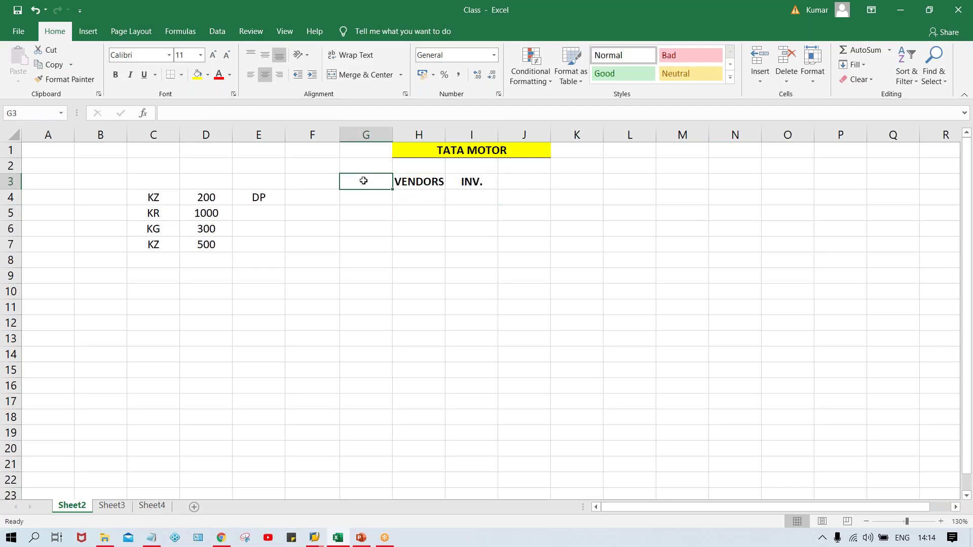
List the vendors A to J one per row in H4 to H13 under the VENDORS header
click(441, 196)
text(A)
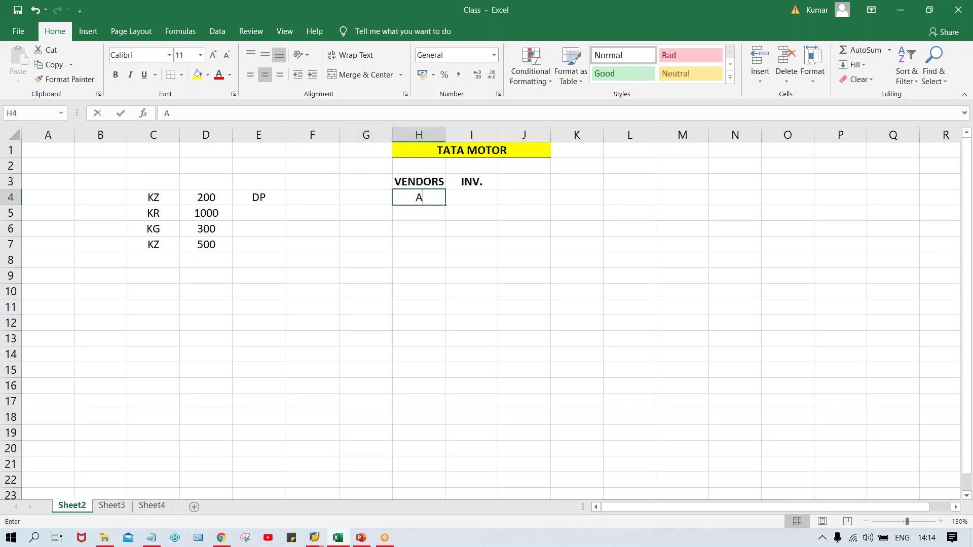
key(Return)
text(B)
key(Return)
text(C )
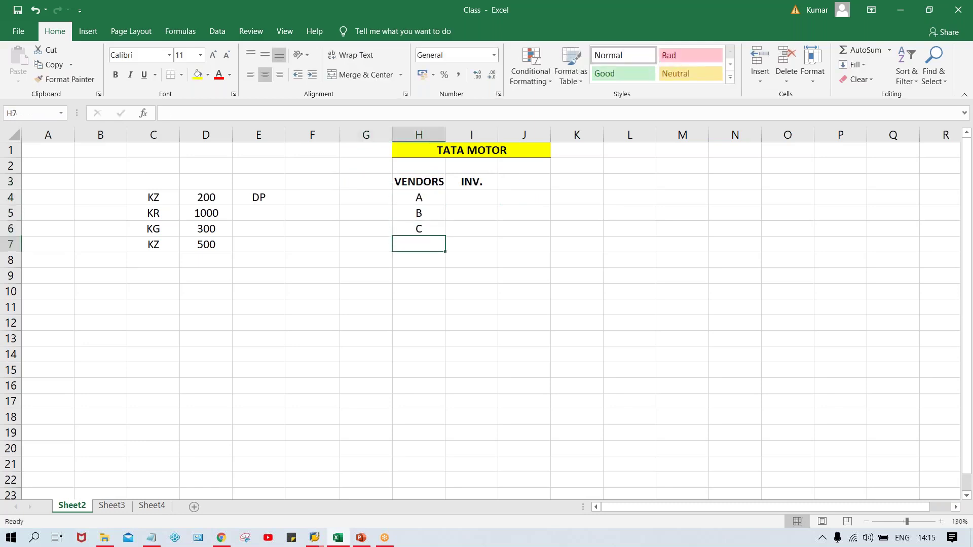
text(D E F)
key(Return)
text(G H)
key(Return)
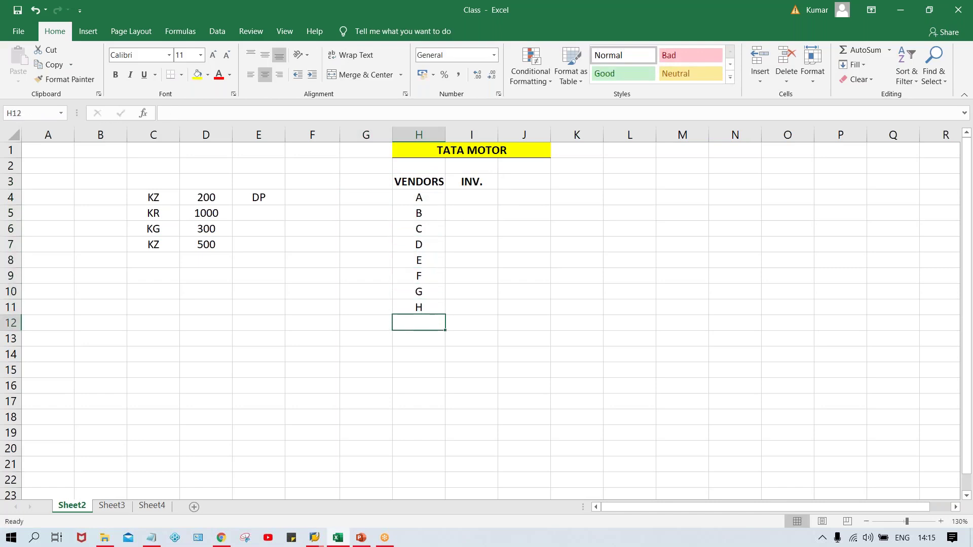
text(I)
key(Return)
text(J)
key(Return)
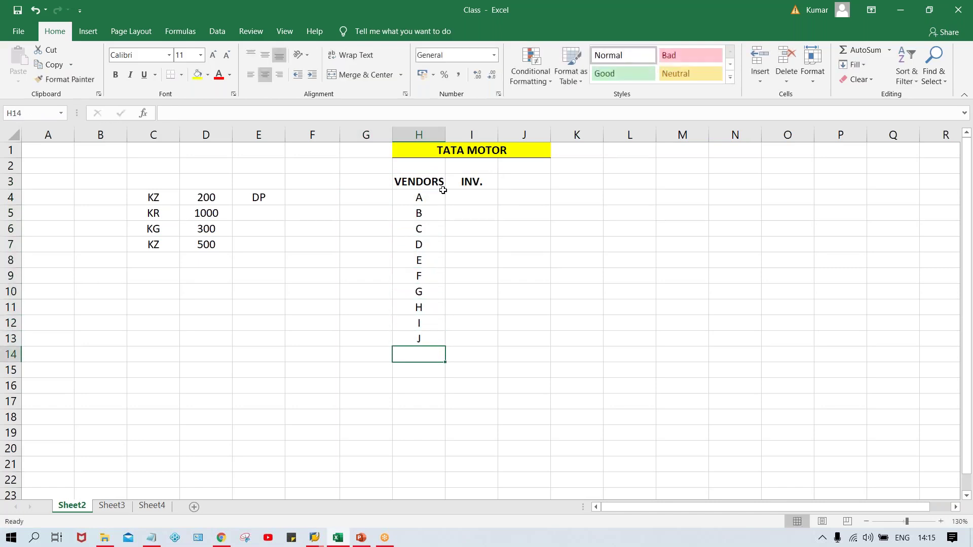
Enter the invoice amounts 5000, 4000, 1500, 6500 and 8000 for vendors A to E in I4 to I8
click(482, 204)
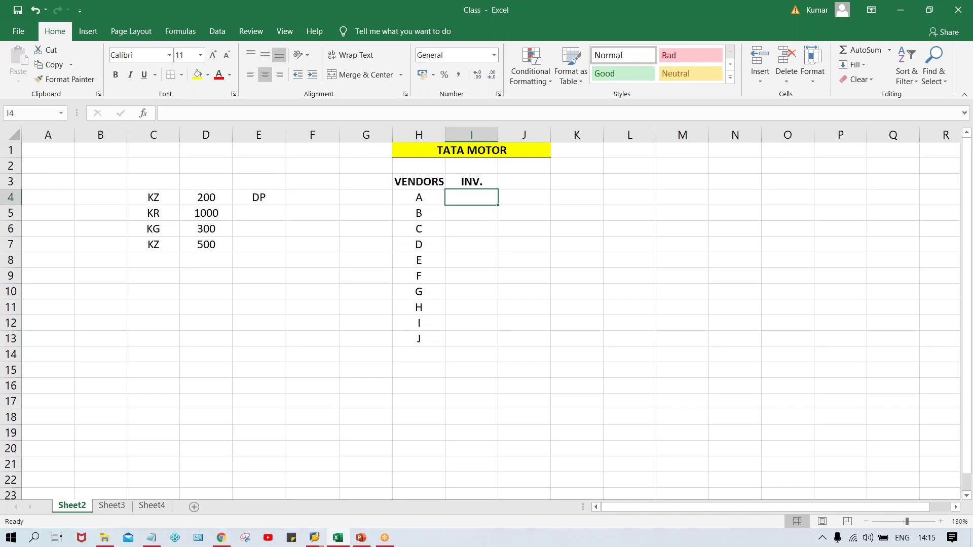
text(5000)
key(Return)
text(4000)
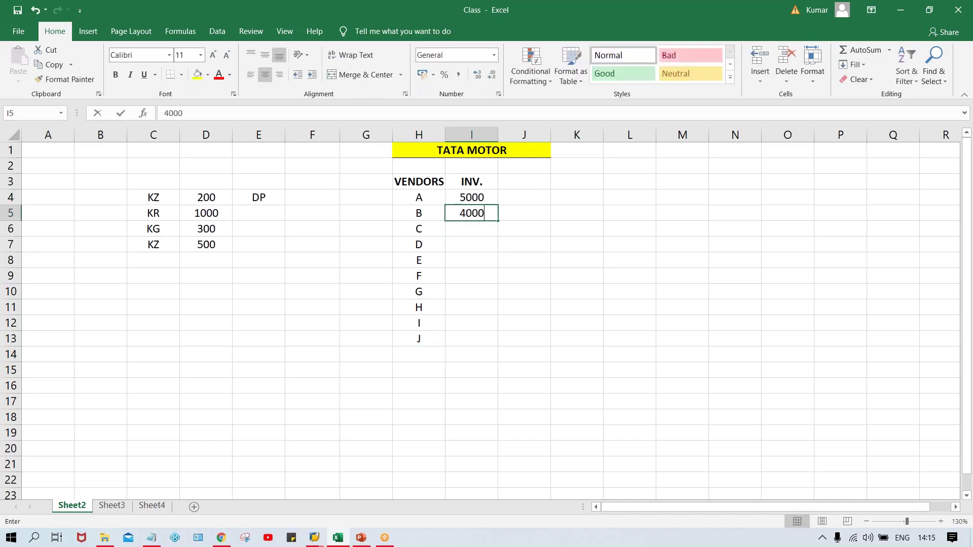
key(Return)
text(1500)
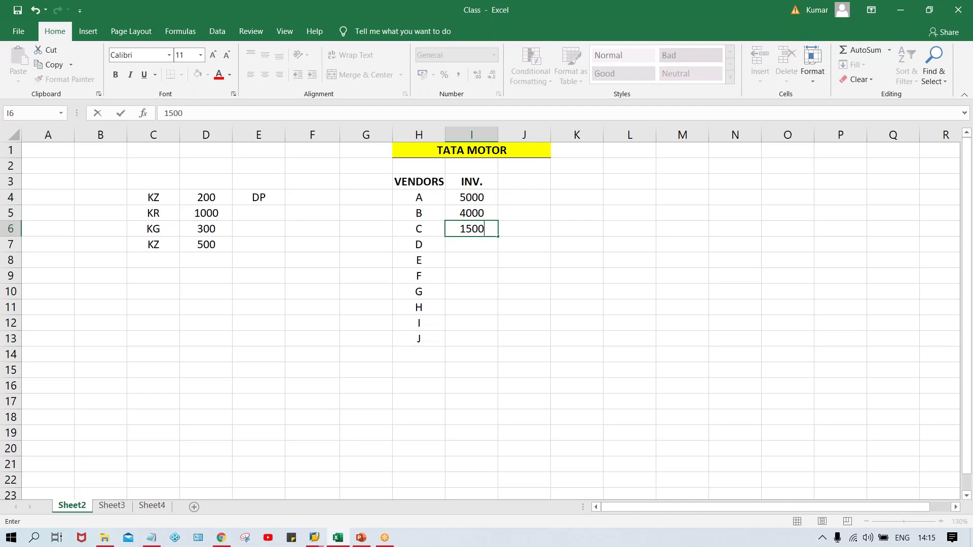
key(Return)
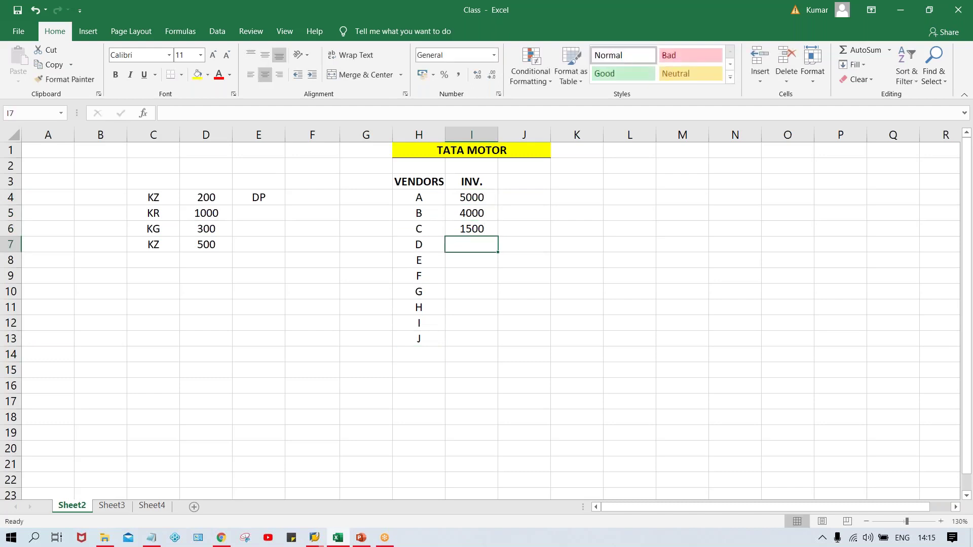
text(6500)
key(Return)
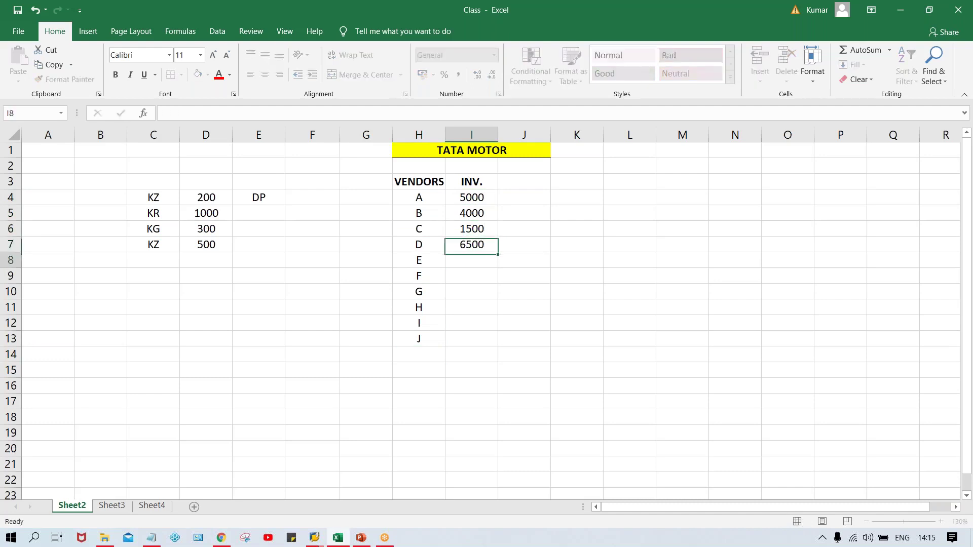
text(8000)
key(Return)
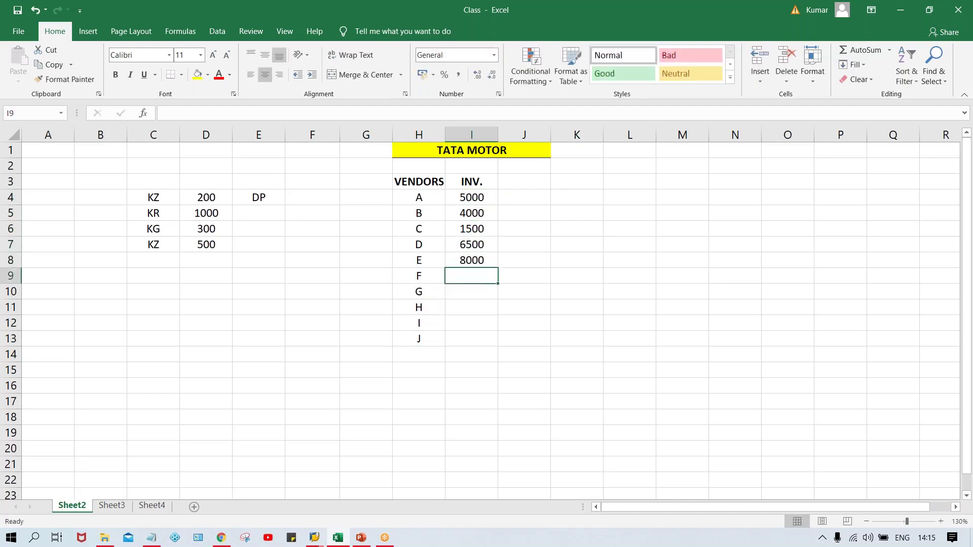
Enter the invoice amounts 4000, 3000, 6000, 4000 and 7000 for vendors F to J in I9 to I13
text(4000)
key(Return)
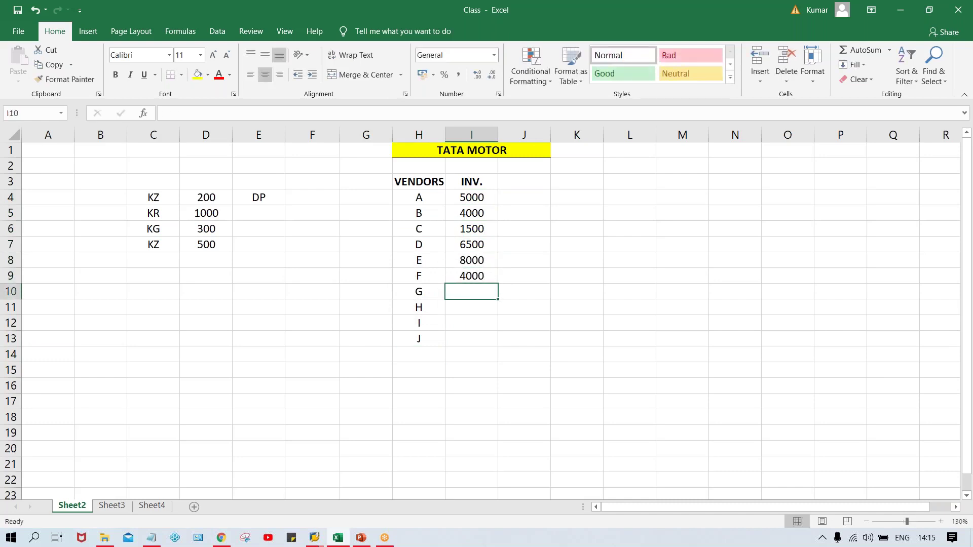
text(3000)
key(Return)
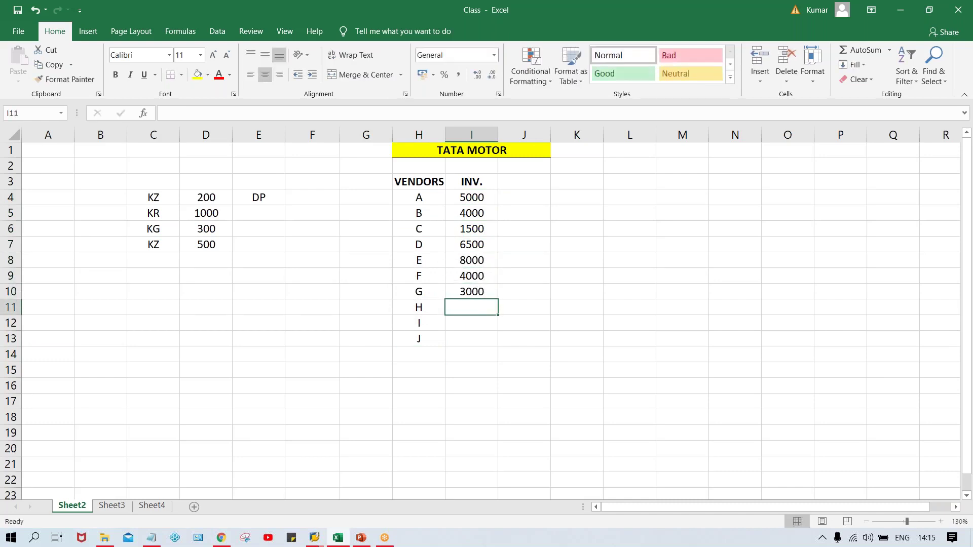
text(6000)
key(Return)
text(4000)
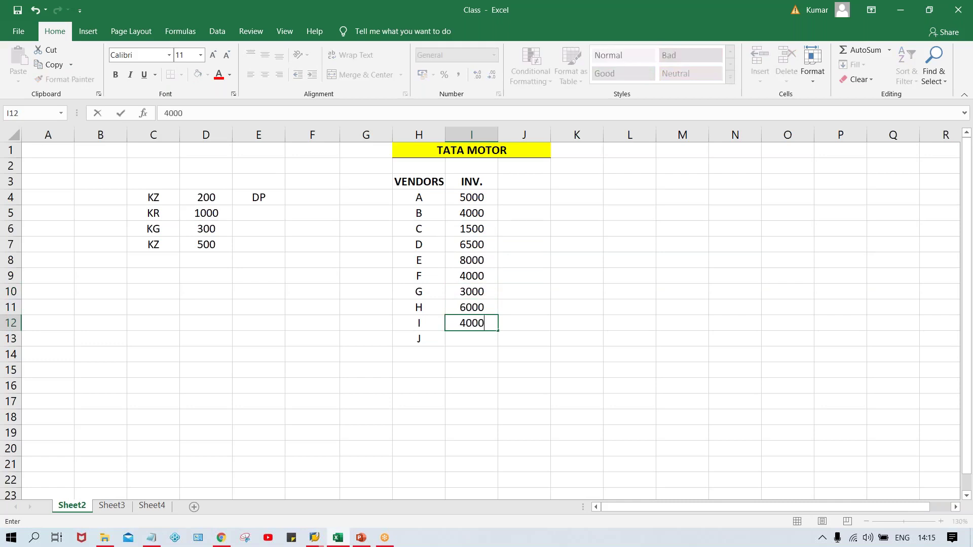
key(Return)
text(7000)
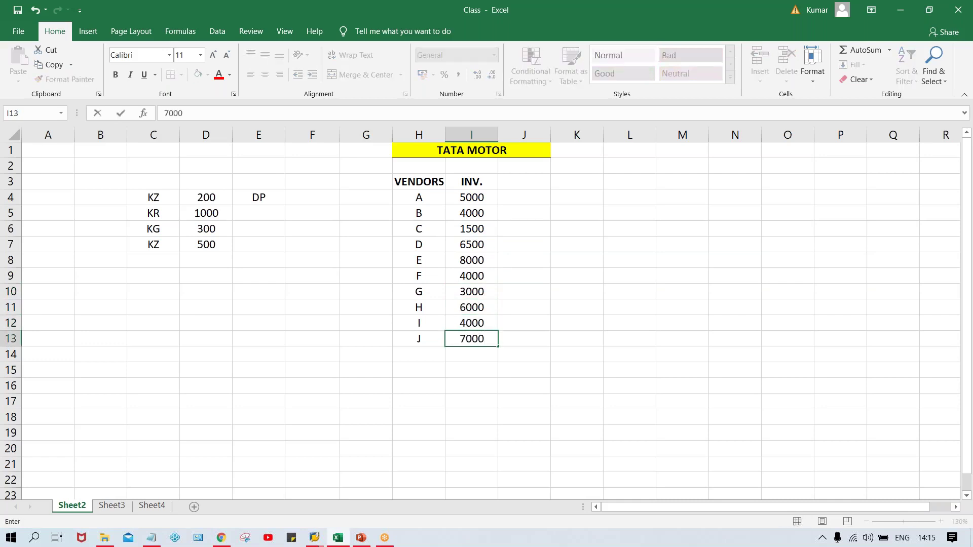
key(Return)
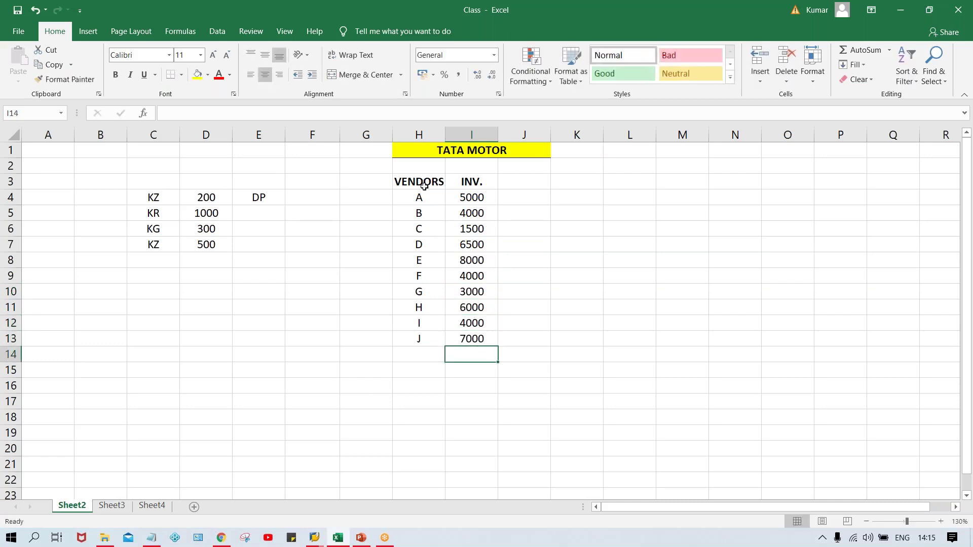
Add a bottom border under the VENDORS and INV. headers in H3:I3
drag(436, 176, 467, 180)
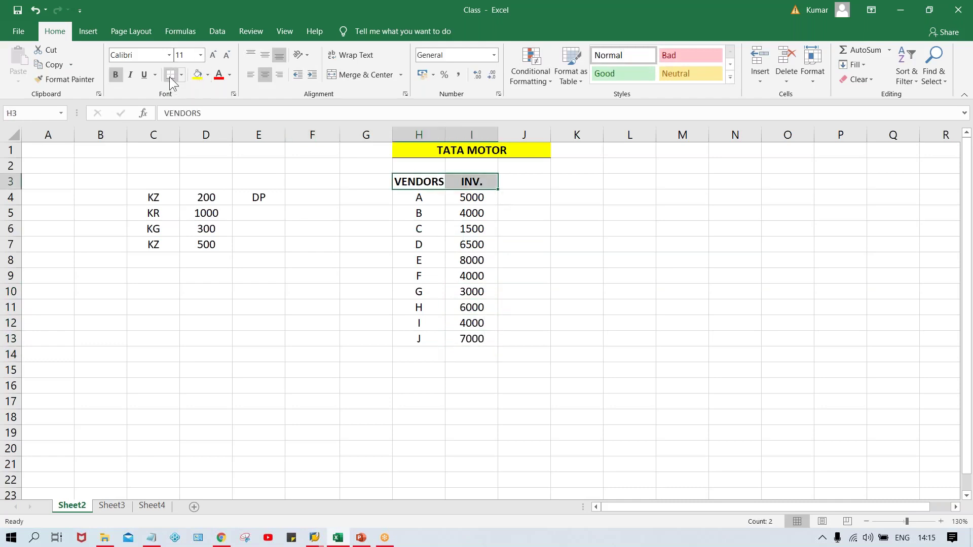
click(566, 216)
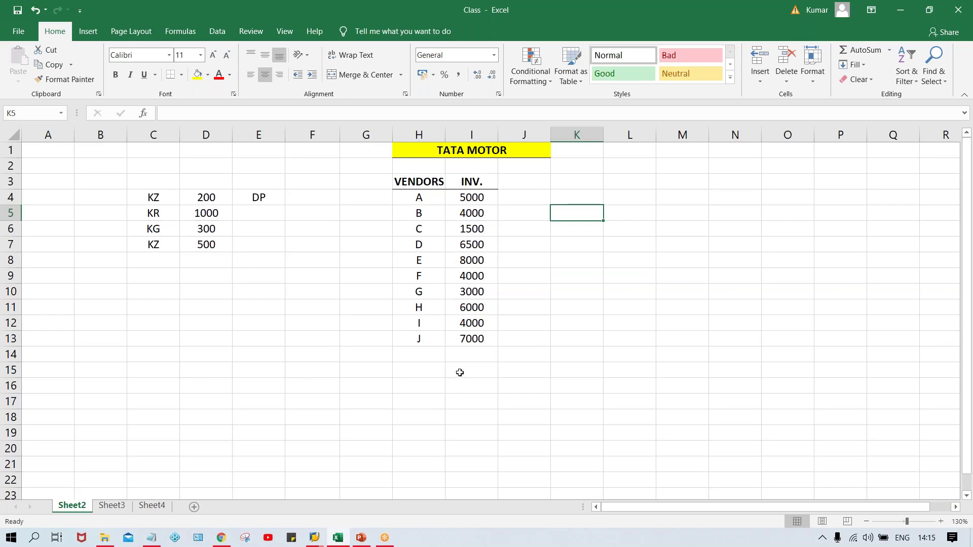
click(460, 374)
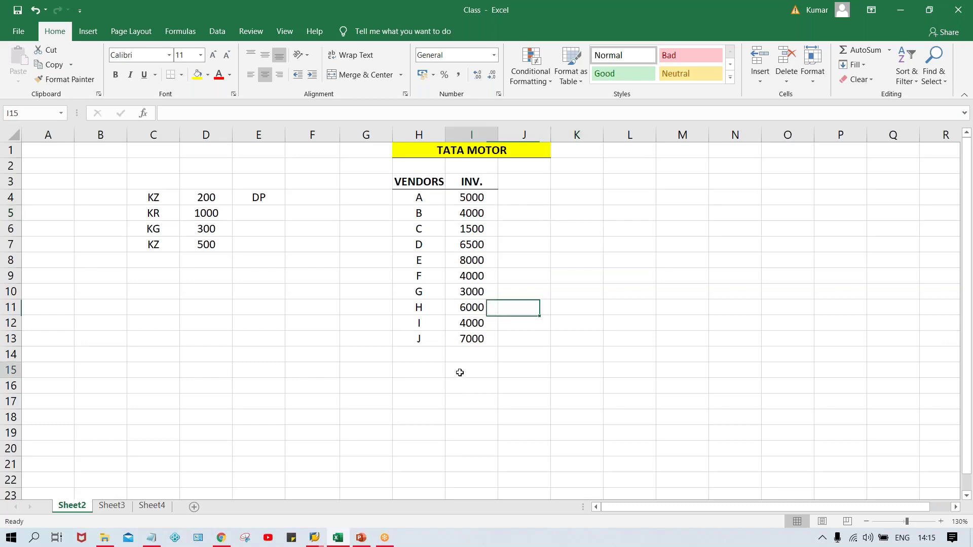
Enter the label TTL PYB. in H15 below the vendor list and make it bold
click(419, 368)
text(T)
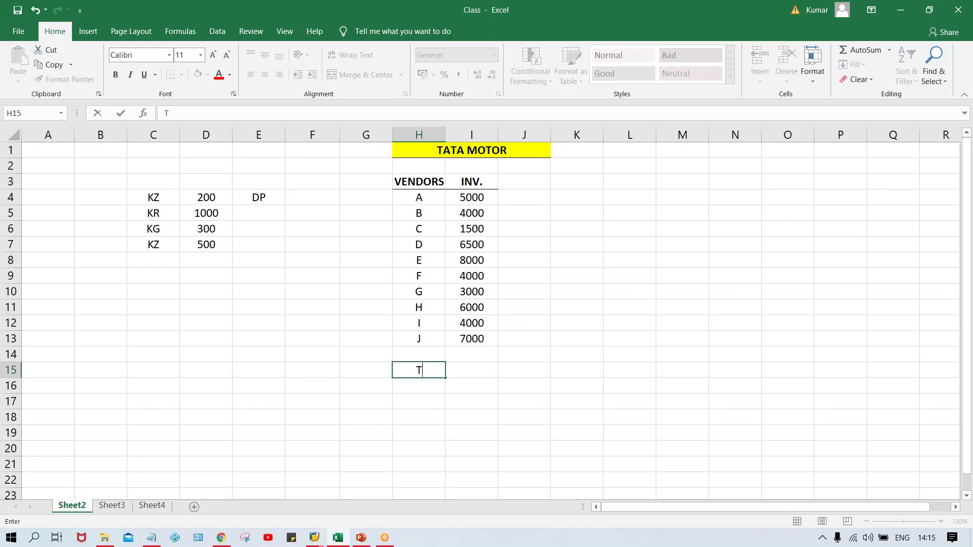
text(TL PYB.)
key(Return)
key(Up)
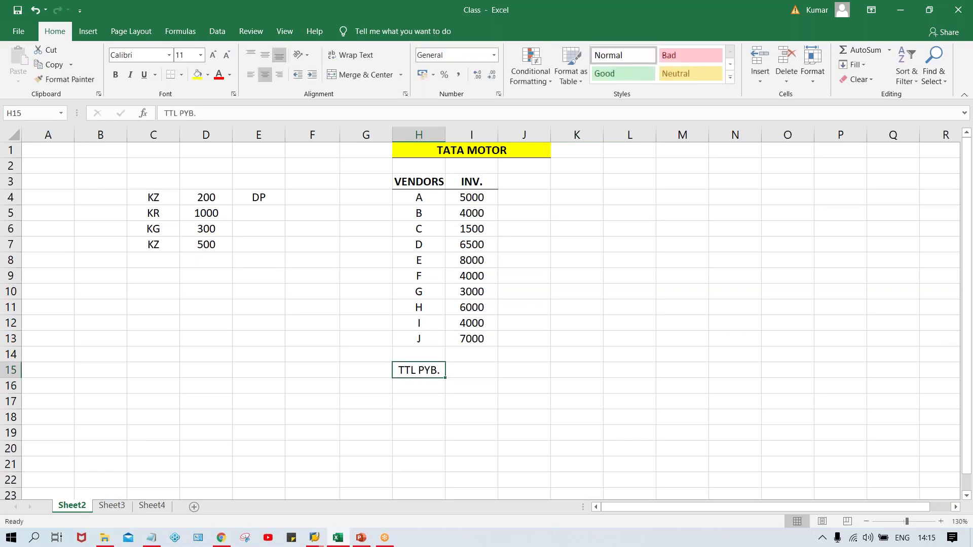
key(ctrl+b)
Check the sum of the invoice amounts in I4:I13 and enter 49K as the total payable in I15
click(471, 372)
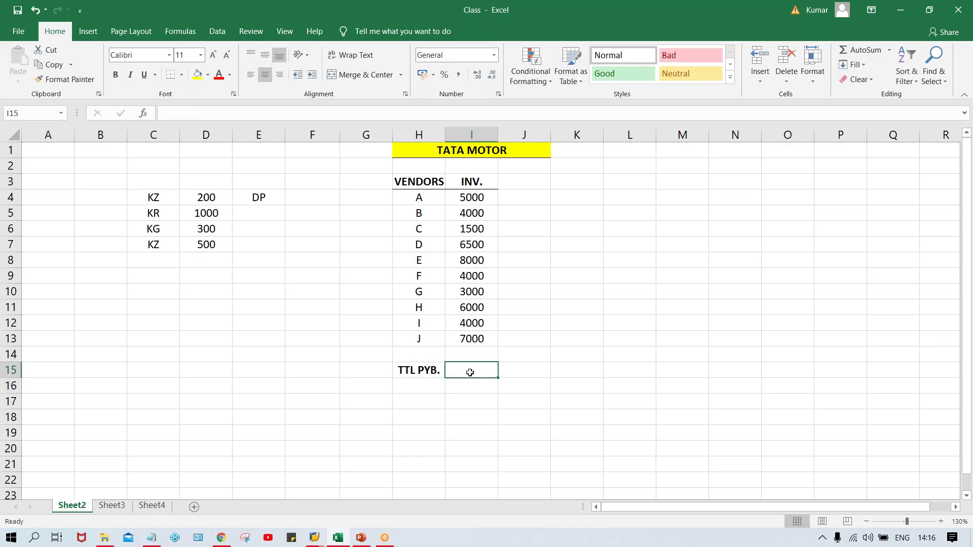
click(466, 199)
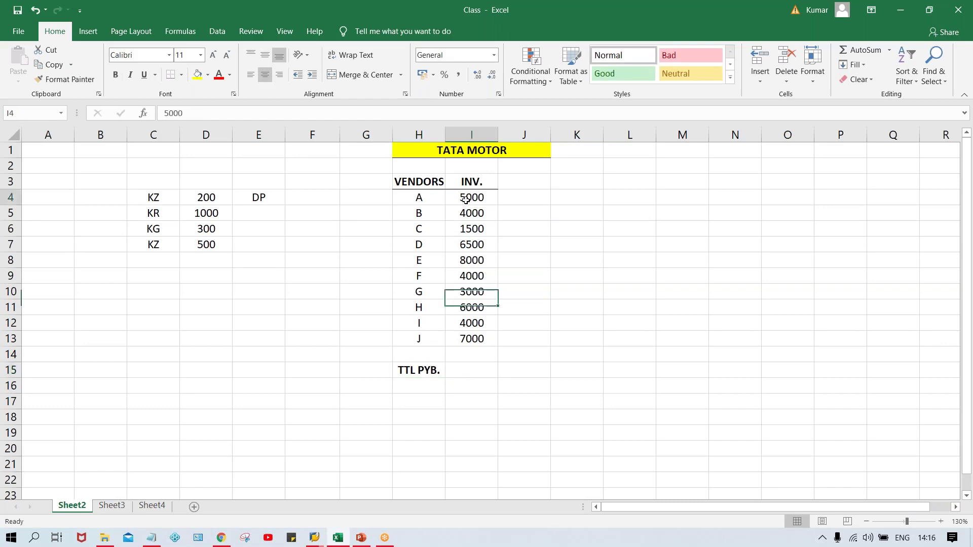
key(shift+Down)
key(shift+Down)
key(shift+Down)
key(shift+Down)
key(shift+Down)
key(shift+Down)
key(shift+Down)
key(shift+Down)
key(shift+Down)
key(shift+Down)
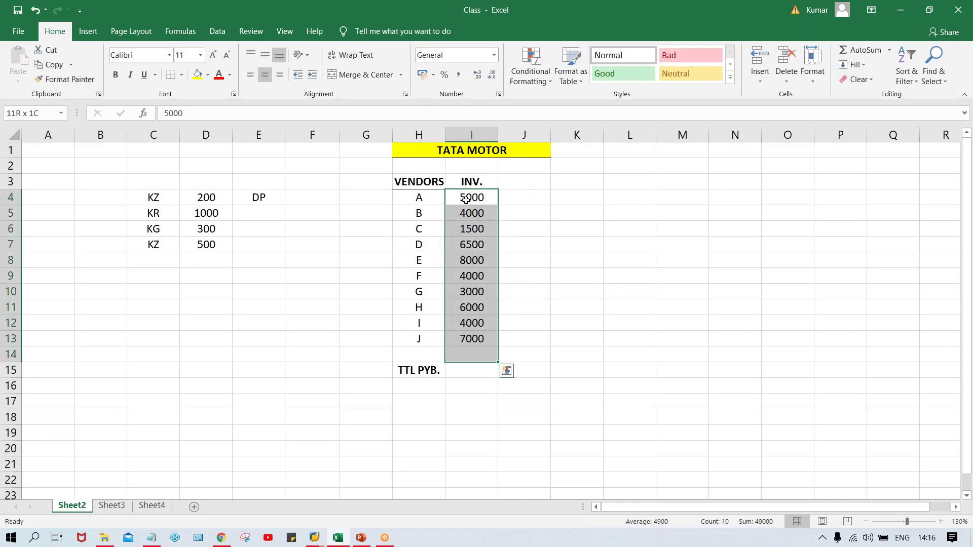
key(shift+Up)
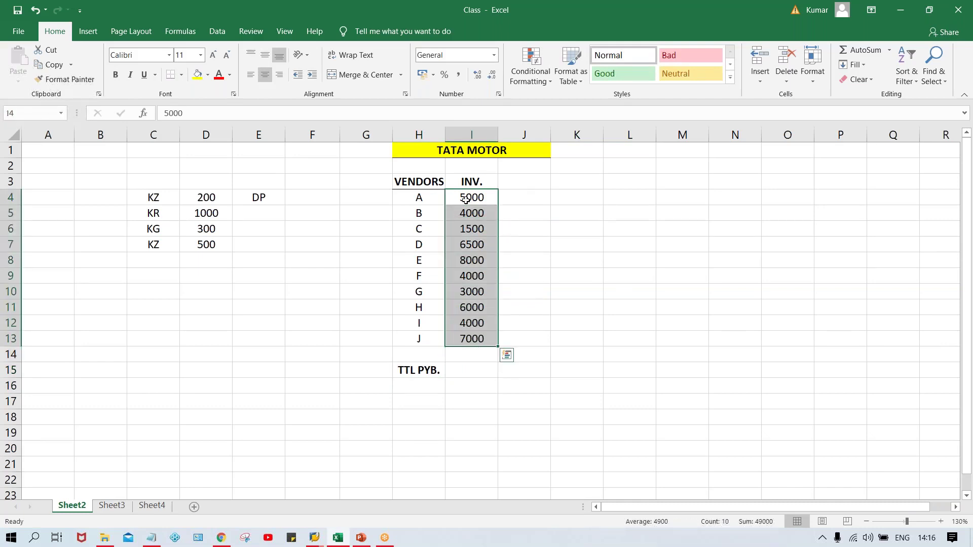
click(463, 375)
text(49)
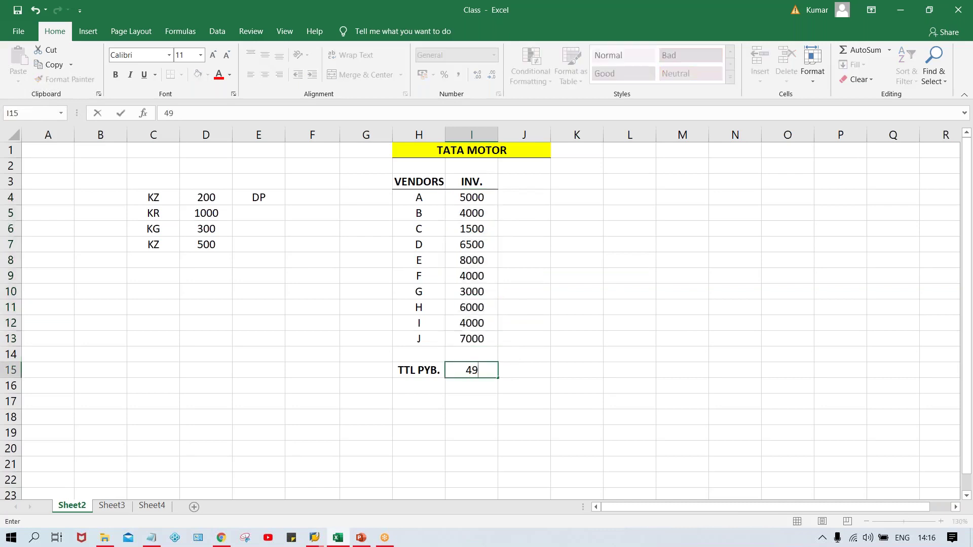
text(K)
key(Return)
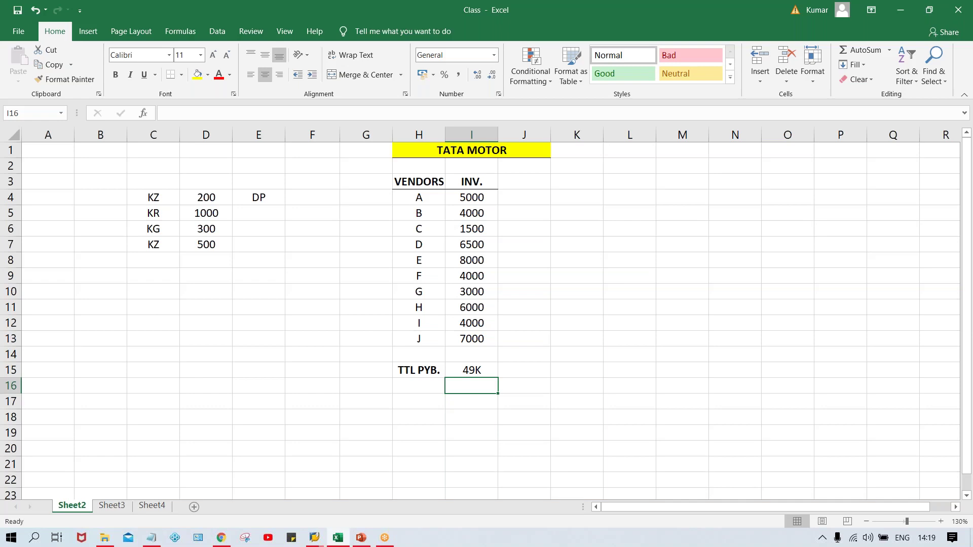
Examine the invoice amounts in I4:I13, especially those of vendors A and B, against the total payable in I15
click(526, 375)
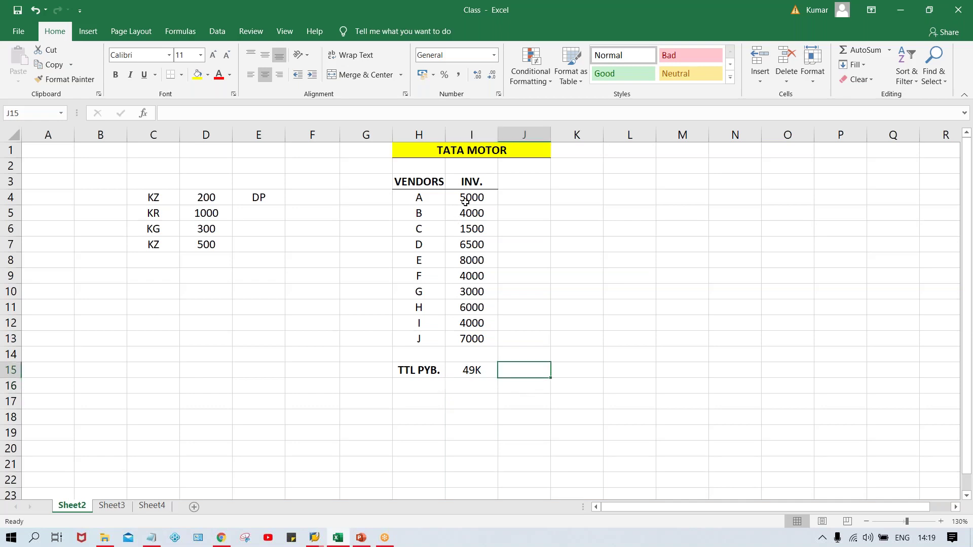
click(467, 374)
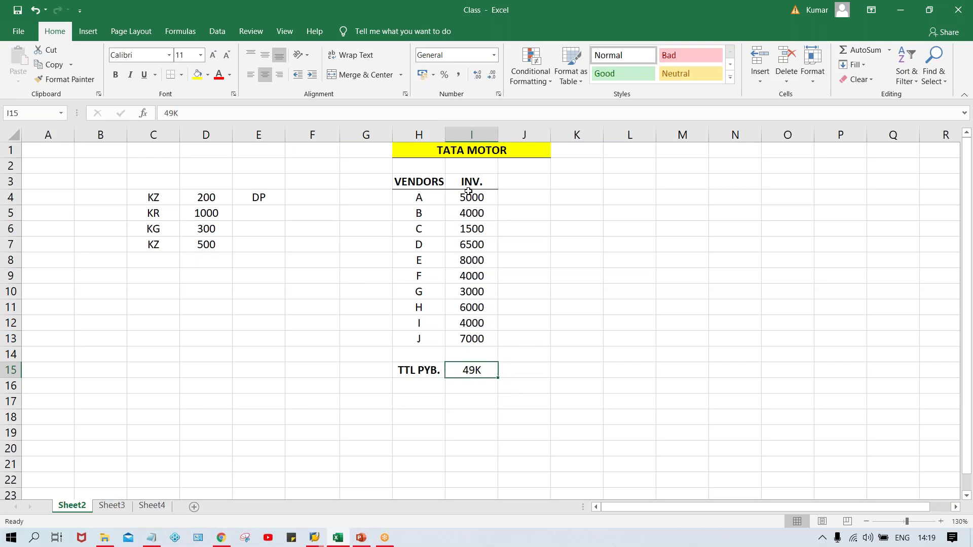
drag(471, 198, 472, 336)
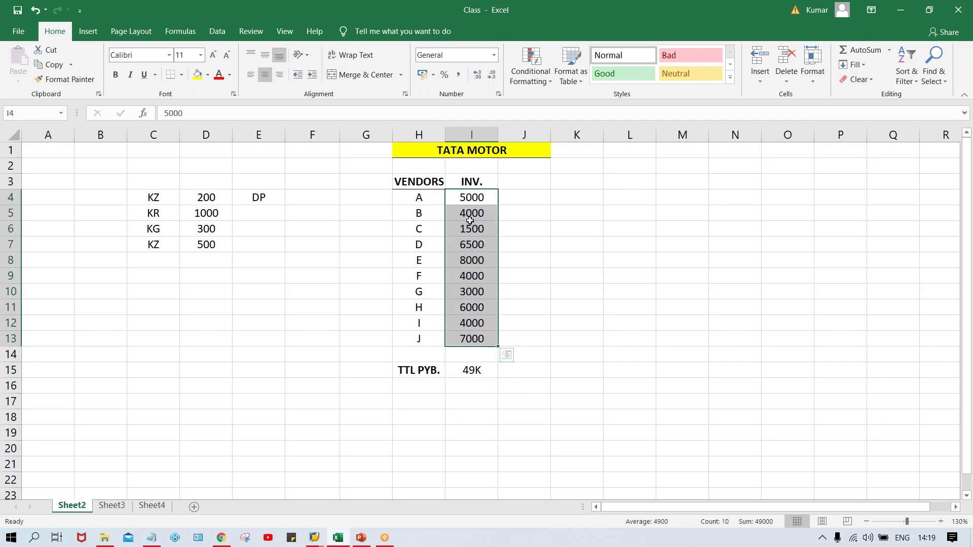
drag(471, 201, 470, 335)
click(411, 195)
key(Right)
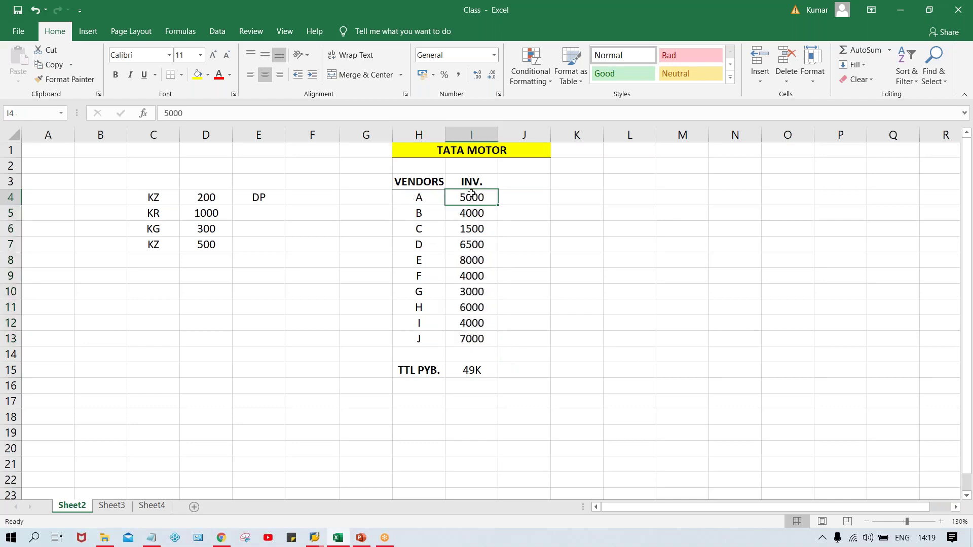
click(410, 214)
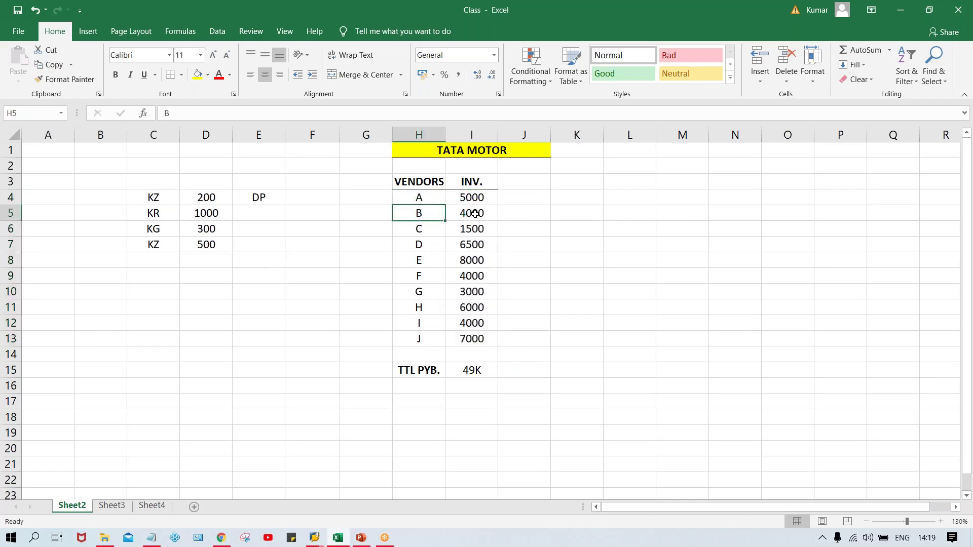
click(475, 213)
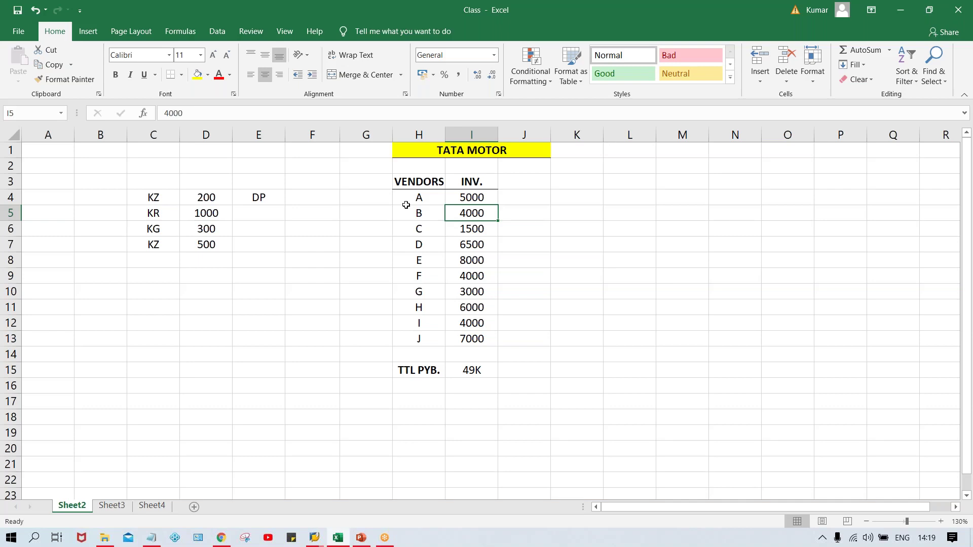
click(463, 197)
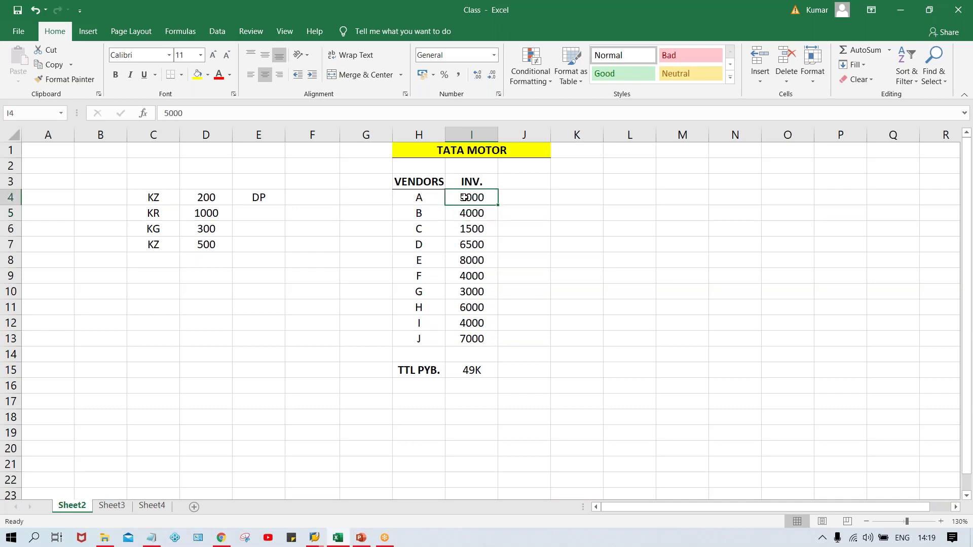
click(426, 211)
click(465, 213)
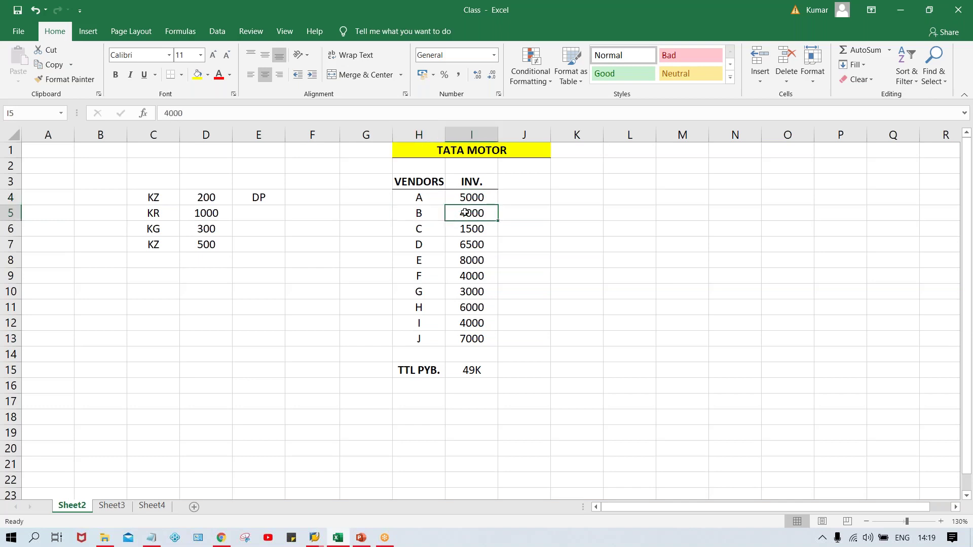
click(464, 195)
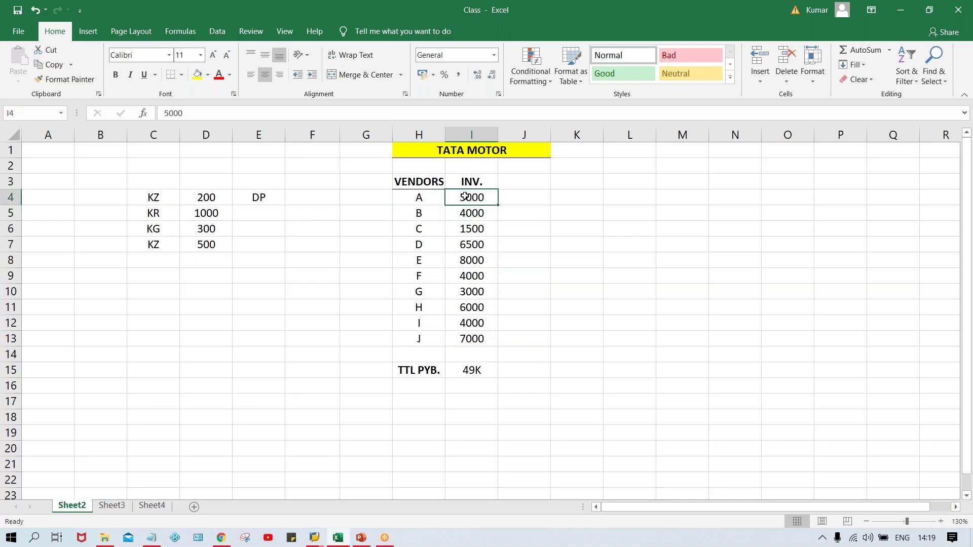
click(463, 367)
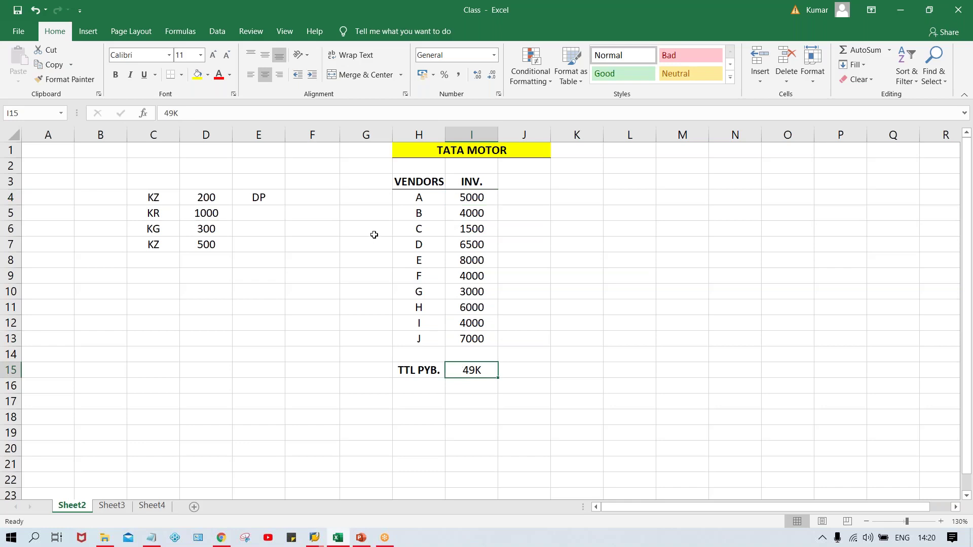
Enter 2000 in G4 beside vendor A and fill it down through G13 for all ten vendors
click(356, 181)
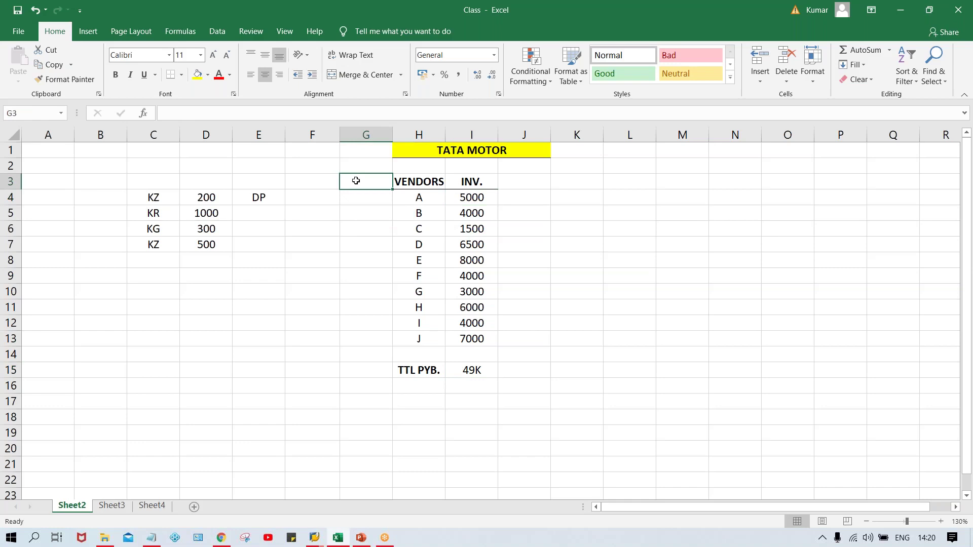
click(360, 200)
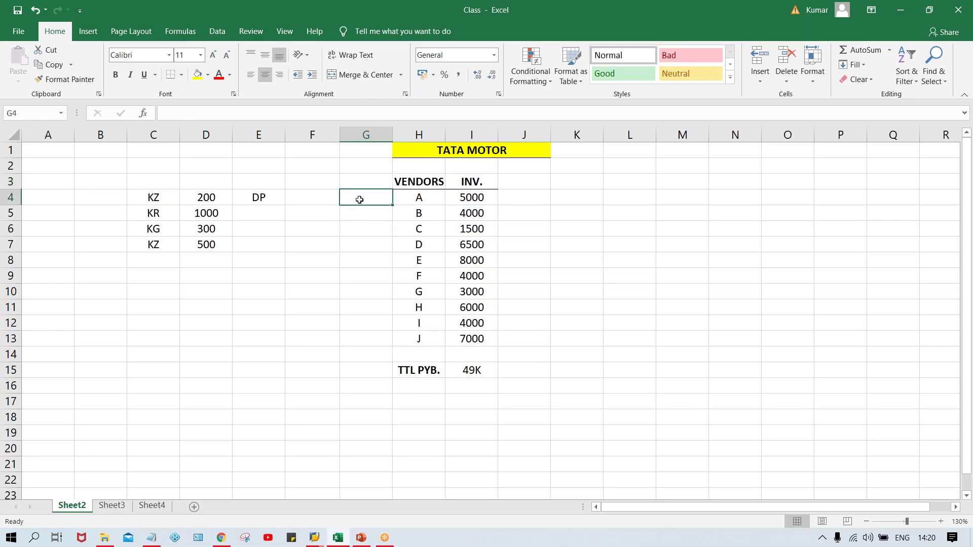
text(2000)
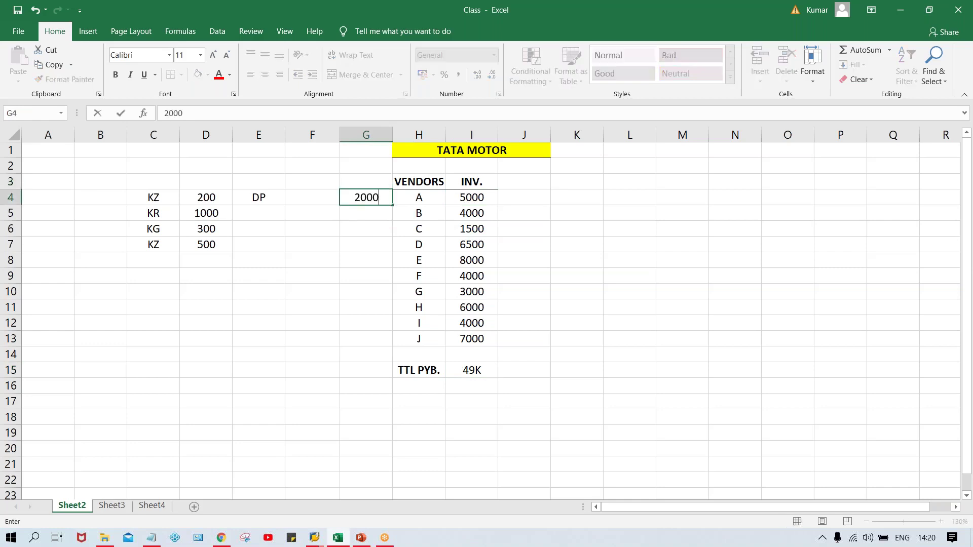
key(Return)
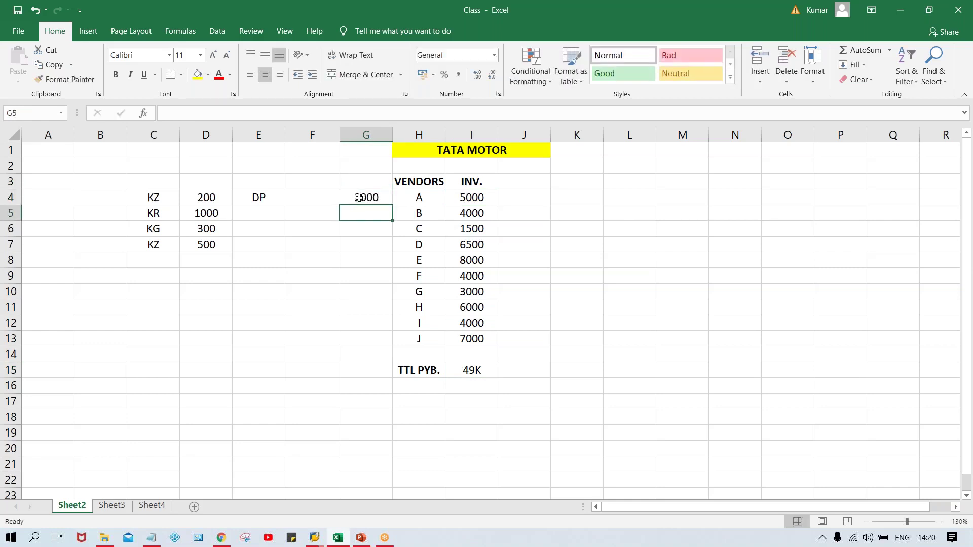
drag(360, 198, 365, 339)
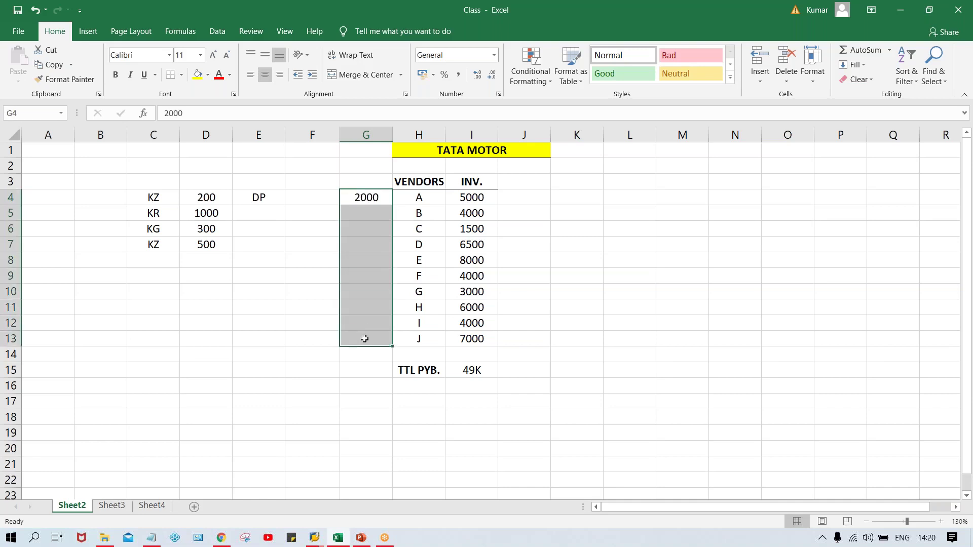
key(ctrl+d)
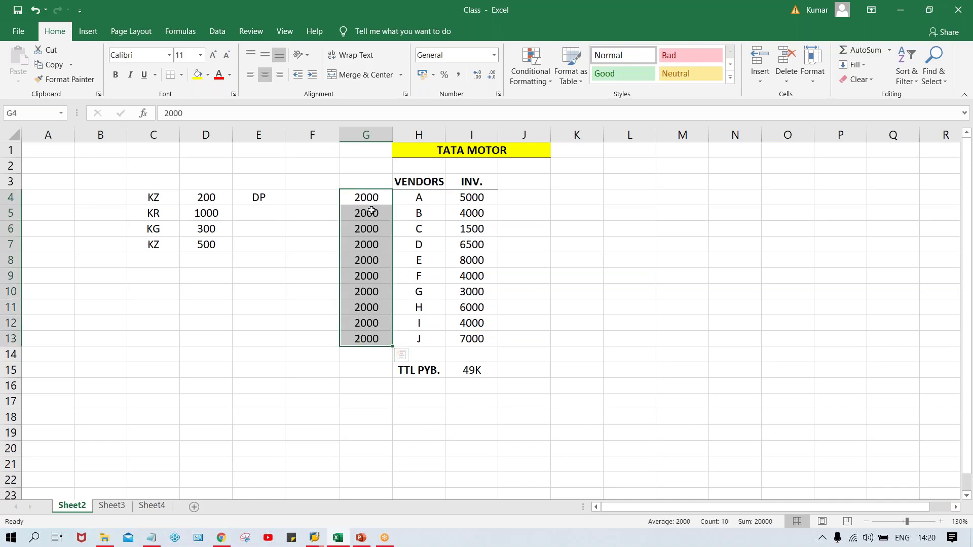
Examine the G-column amounts of vendors A and B against their invoices, and the whole invoice range I4:I13
click(365, 199)
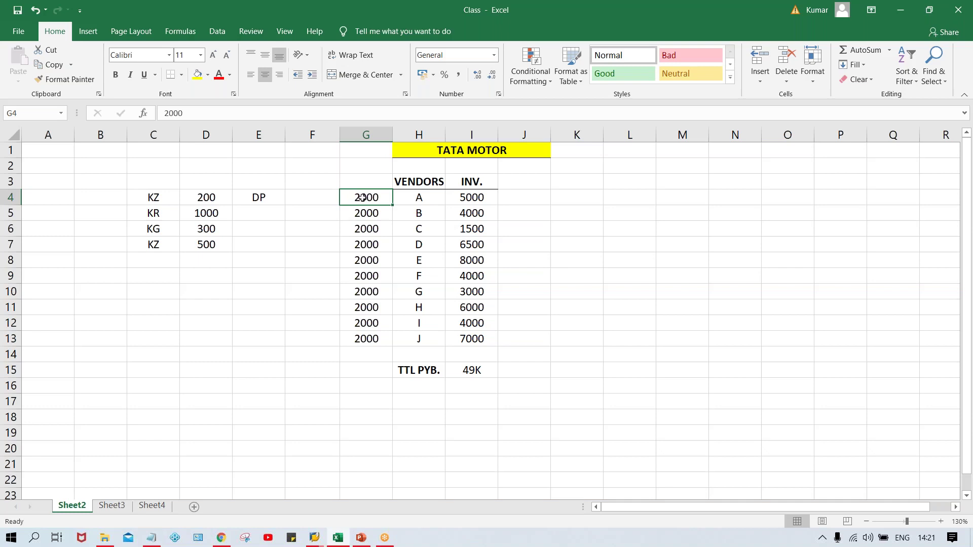
click(354, 229)
click(363, 215)
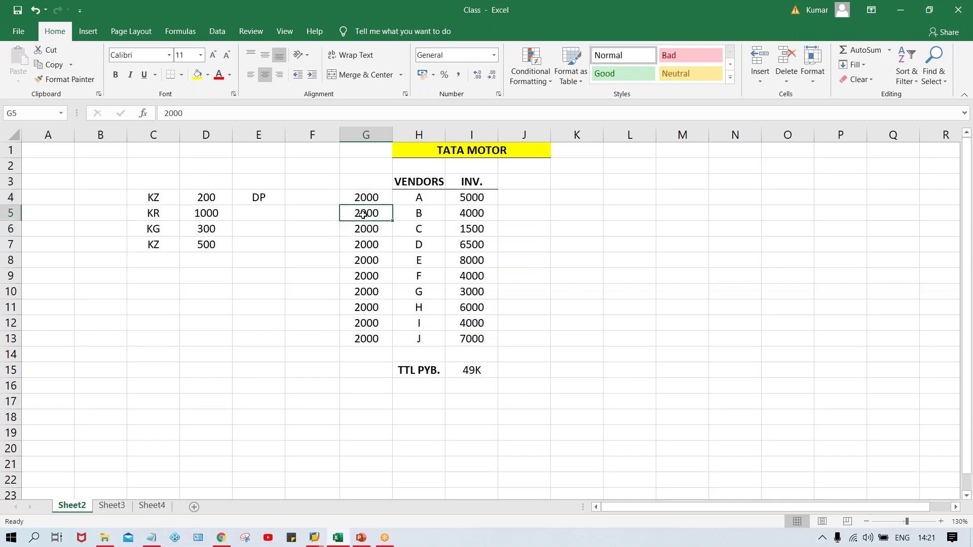
click(463, 201)
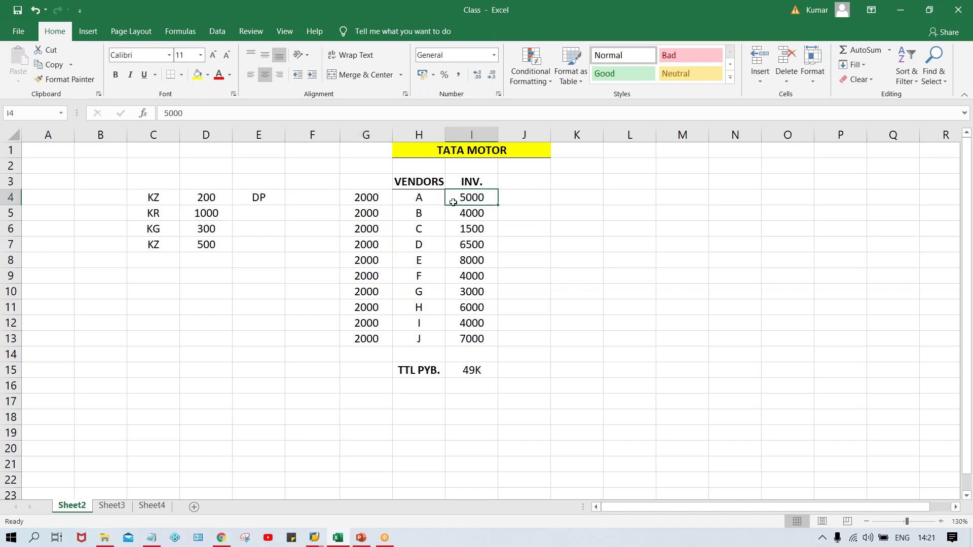
click(409, 202)
click(467, 196)
click(415, 200)
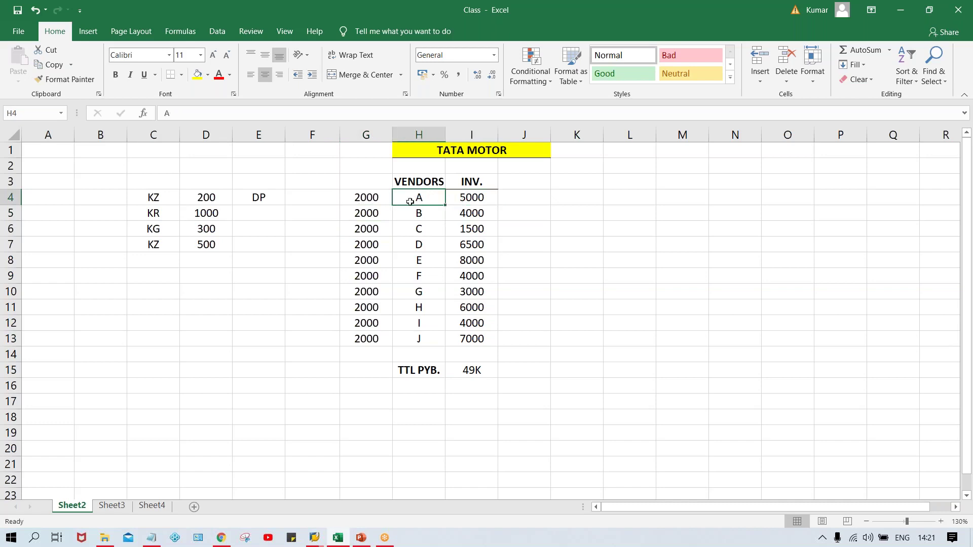
click(362, 195)
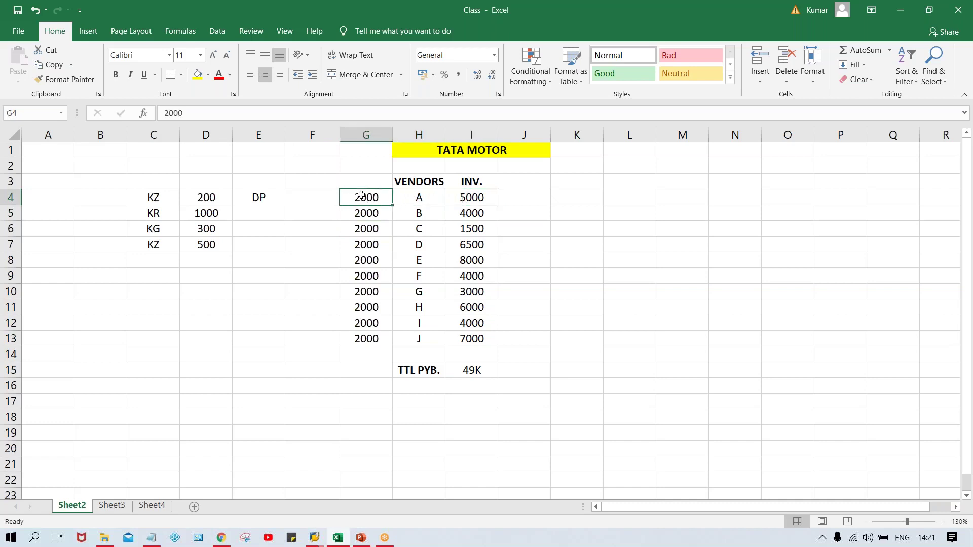
click(470, 210)
click(427, 213)
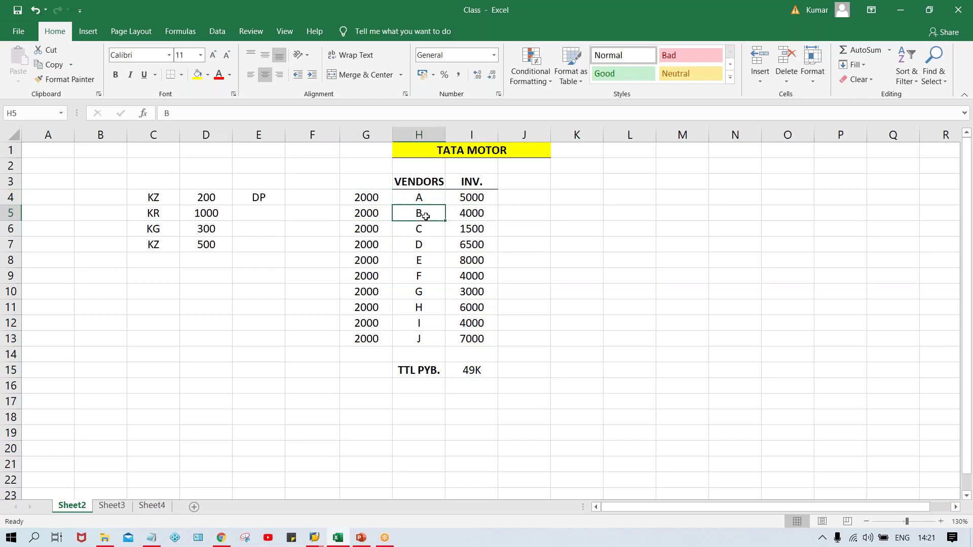
click(367, 214)
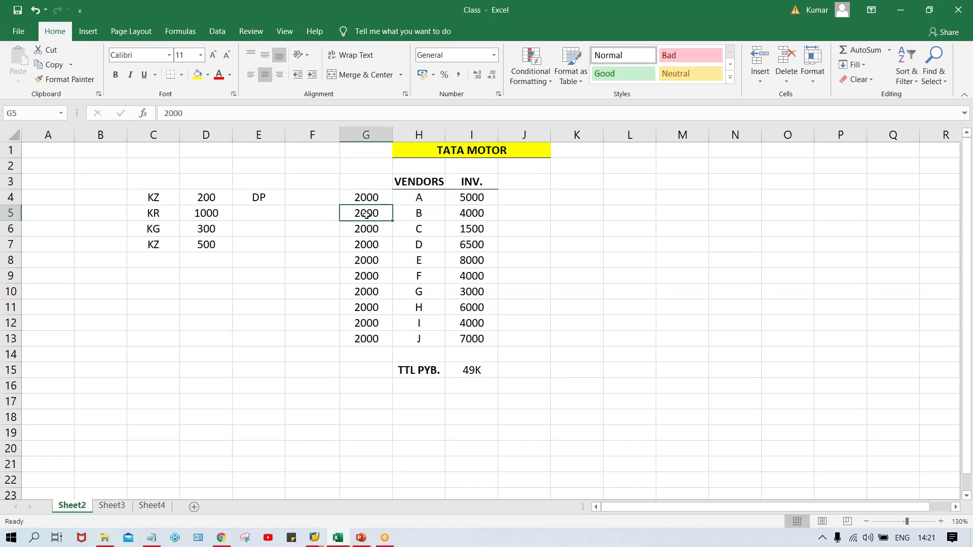
drag(467, 201, 472, 336)
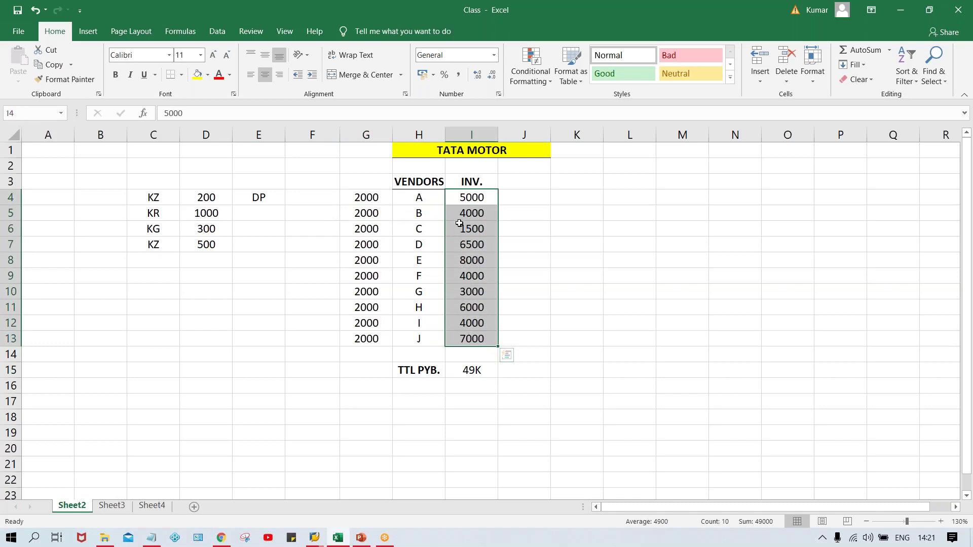
click(424, 199)
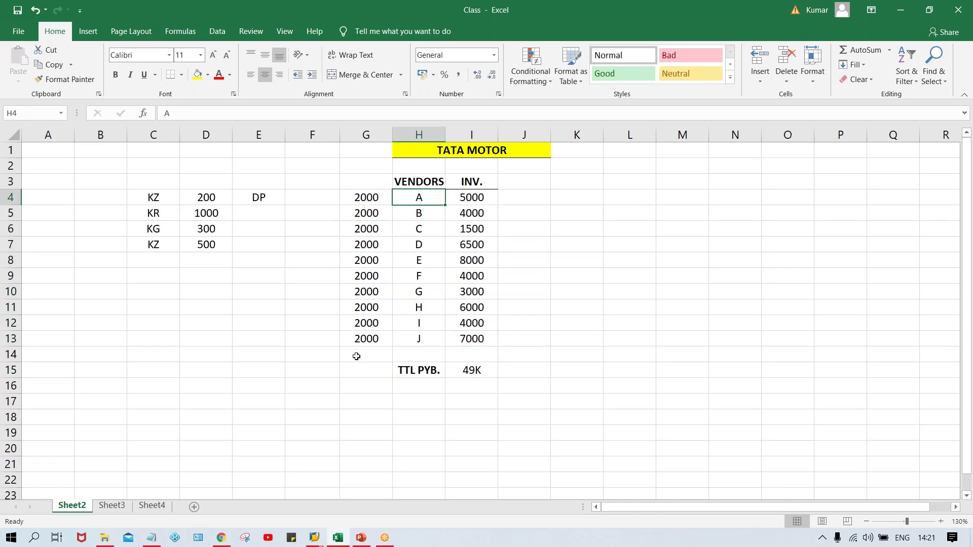
Enter 49K in G15 beside the TTL PYB. label, below the column of 2000 amounts
click(356, 371)
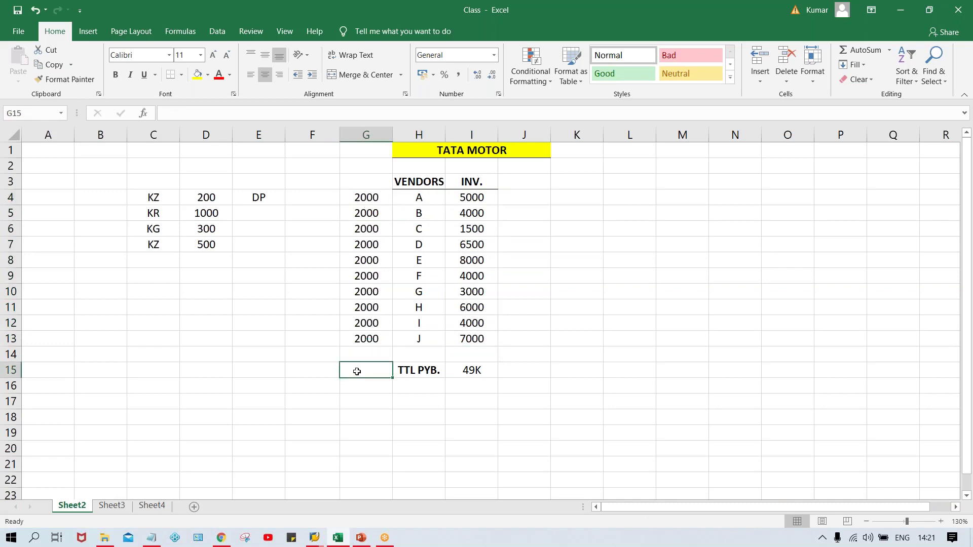
text(49K)
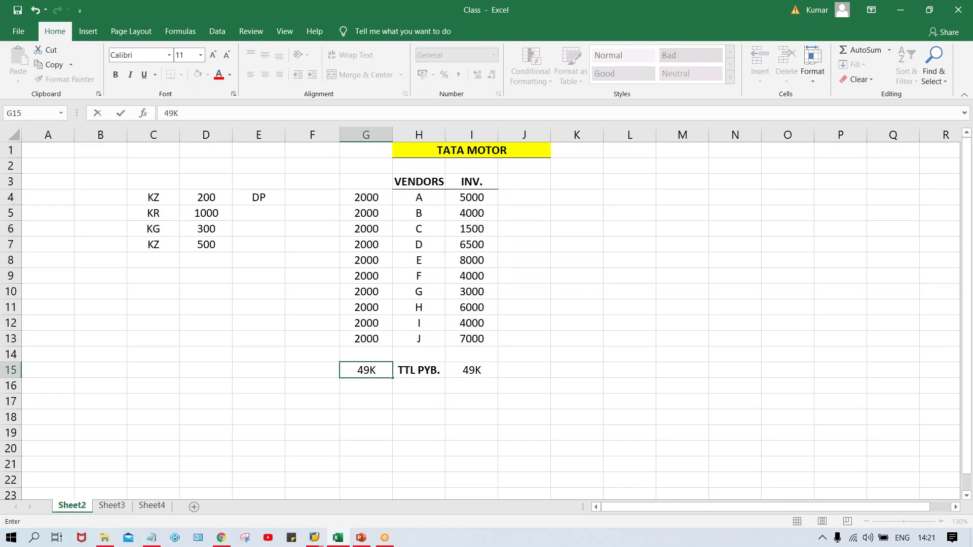
key(Return)
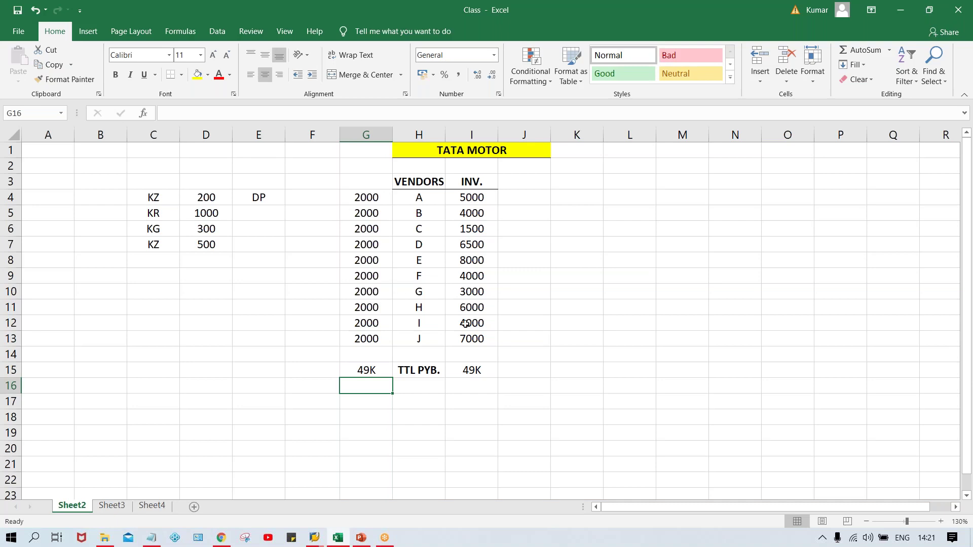
click(360, 371)
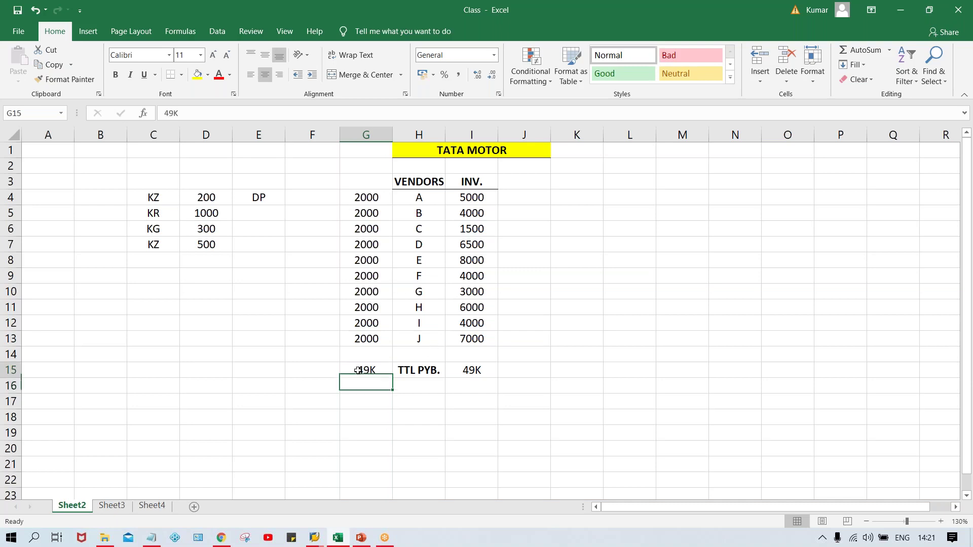
click(358, 340)
click(367, 371)
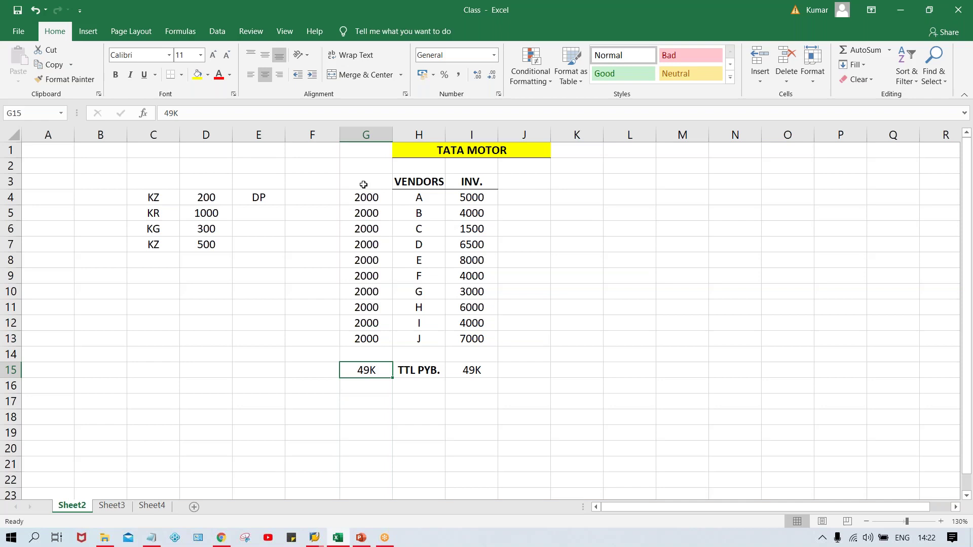
Add the header RECN. in G3 above the 2000 amounts, in bold with a bottom border
click(364, 185)
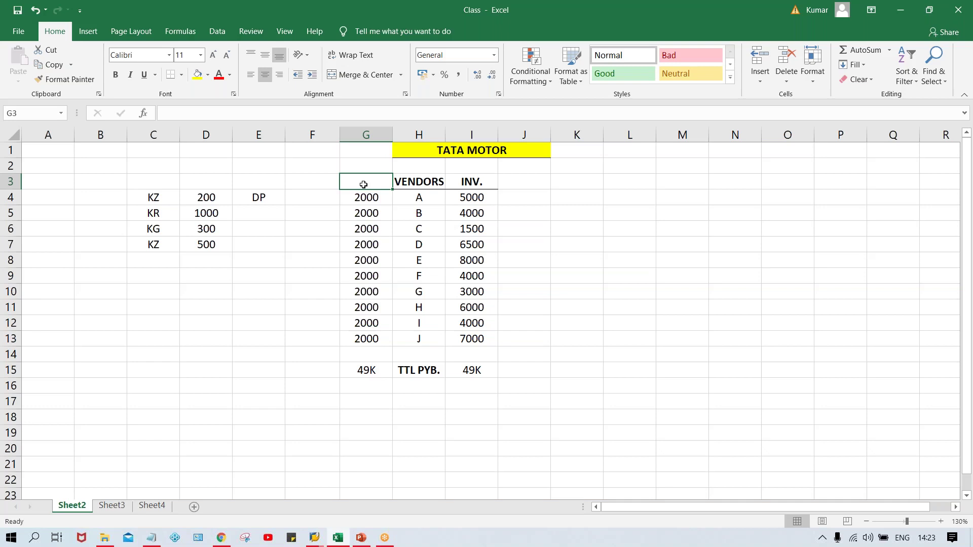
text(REC)
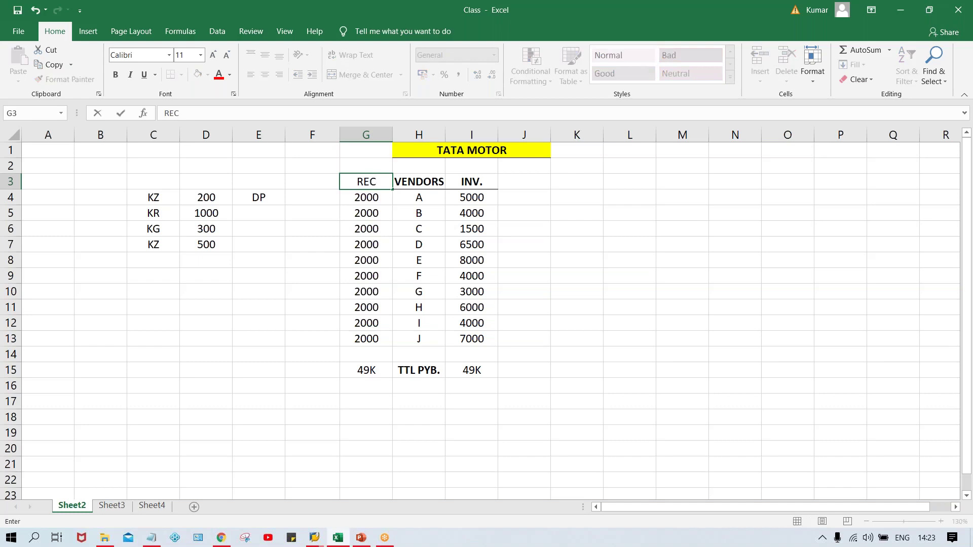
text(N.)
key(Return)
key(Up)
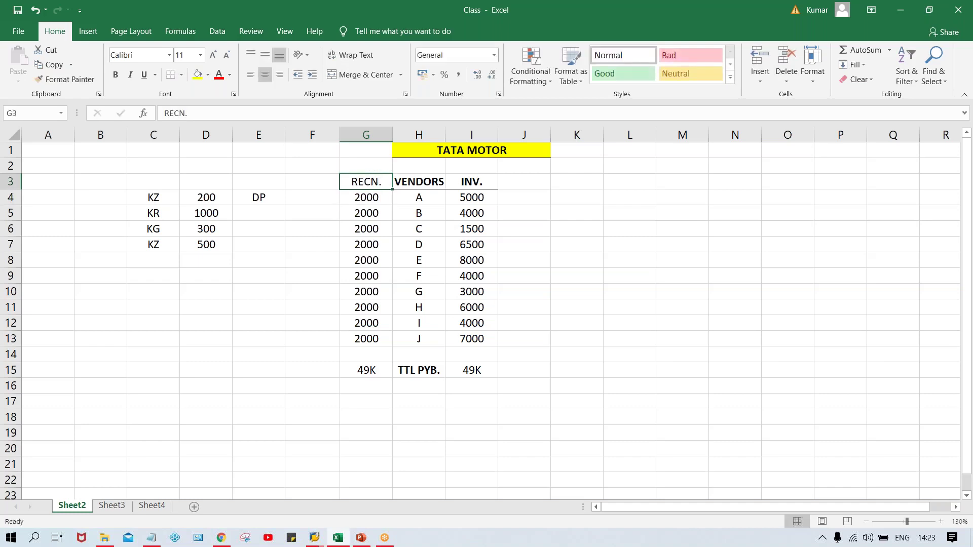
key(ctrl+b)
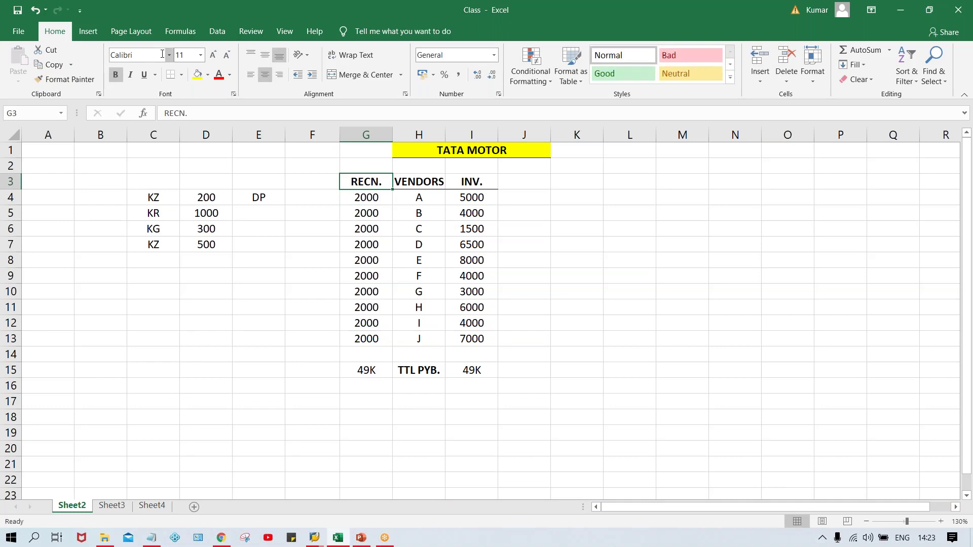
click(370, 414)
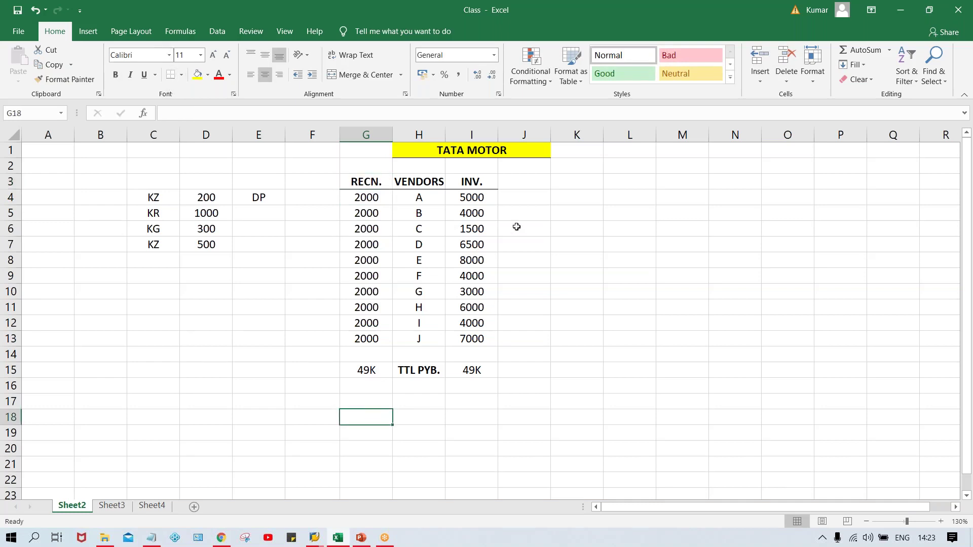
Add the header DP. in J3 beside INV., in bold with a bottom border
click(532, 180)
text(DP.)
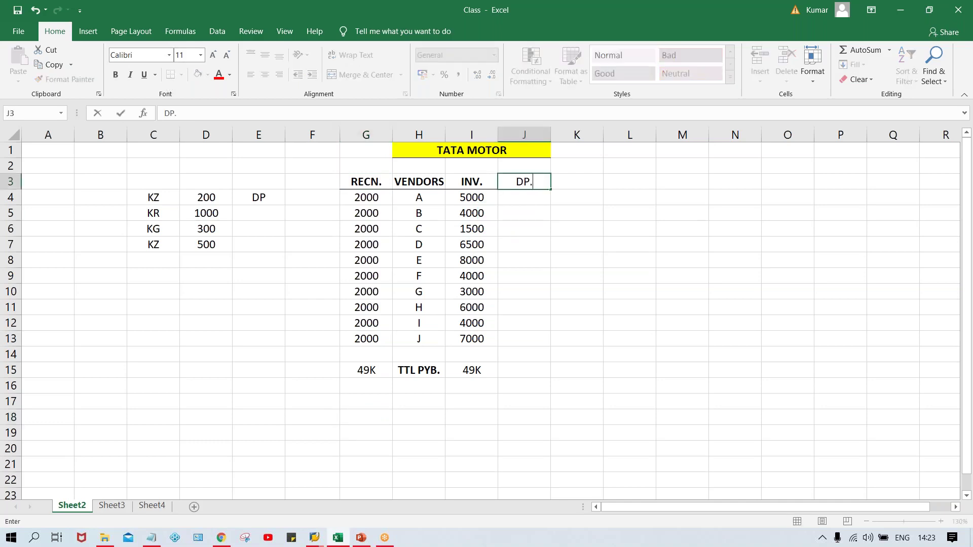
key(Return)
click(528, 177)
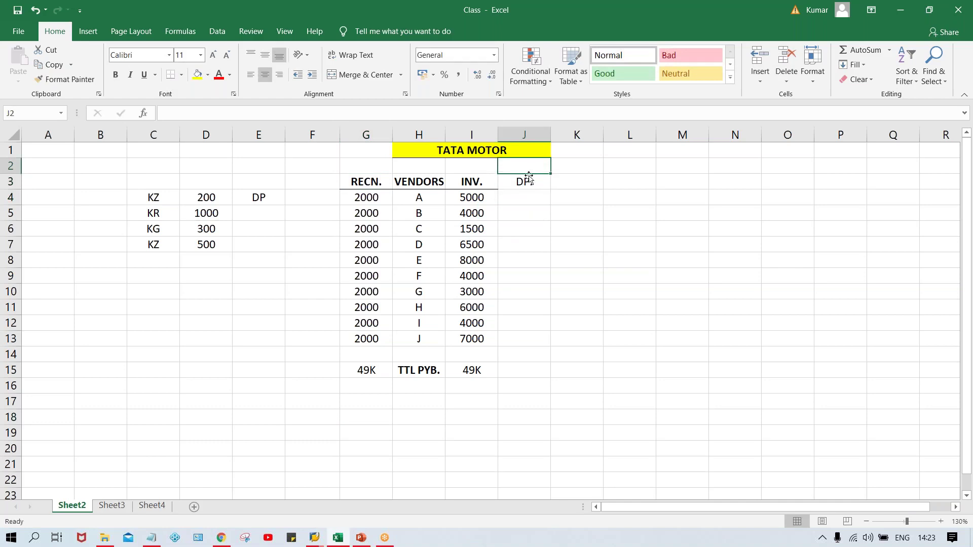
key(ctrl+b)
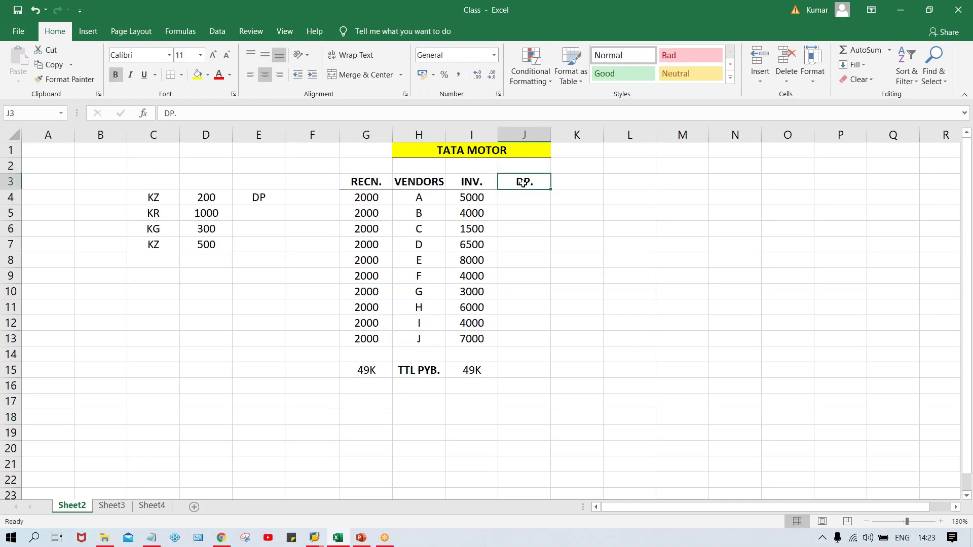
click(171, 76)
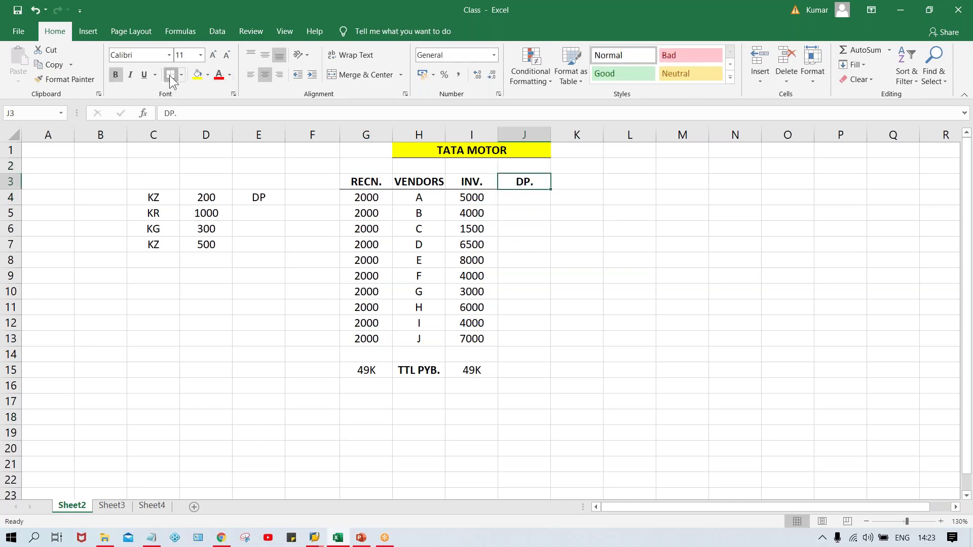
Enter the down payments of vendors A and B in the DP. column: 2000 in J4 and 1000 in J5
click(527, 201)
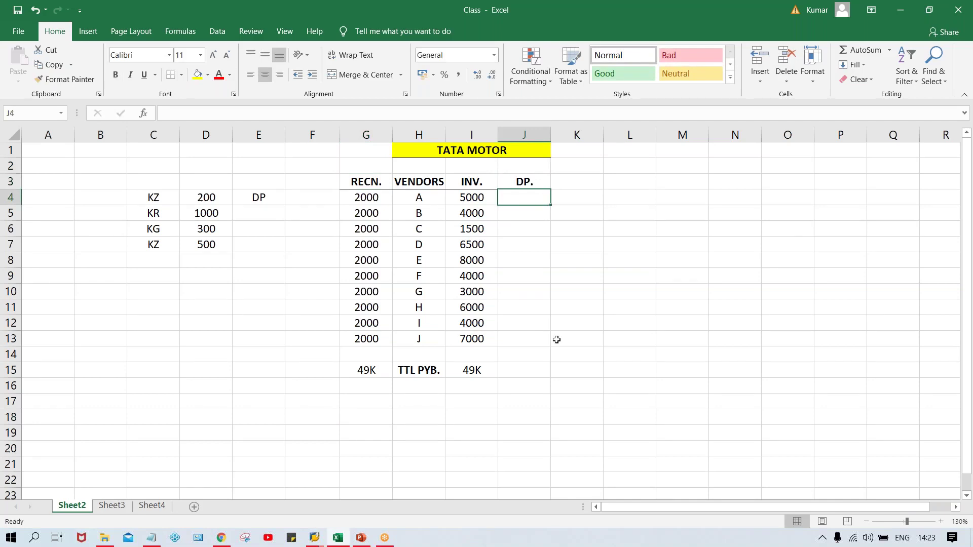
text(2000)
key(Return)
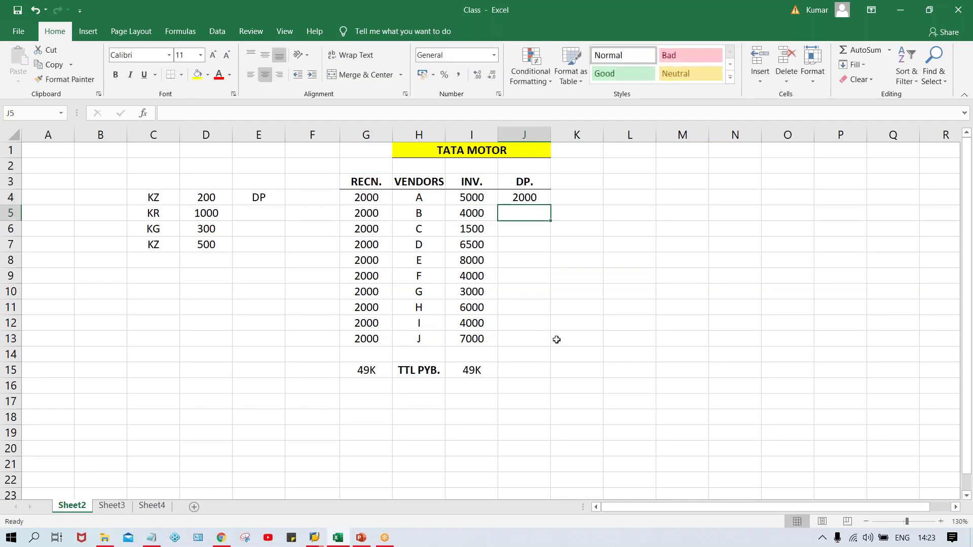
text(1000)
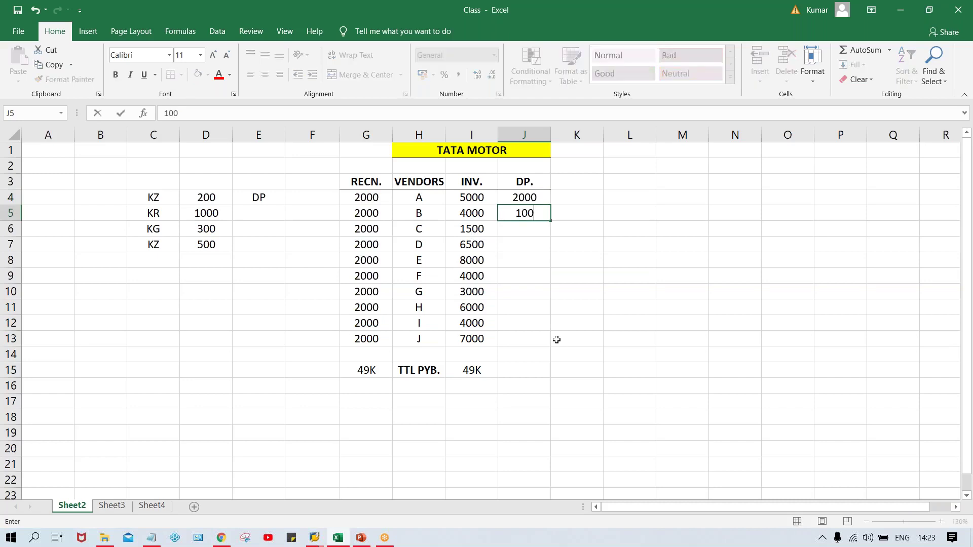
key(Up)
key(Down)
key(Down)
key(Down)
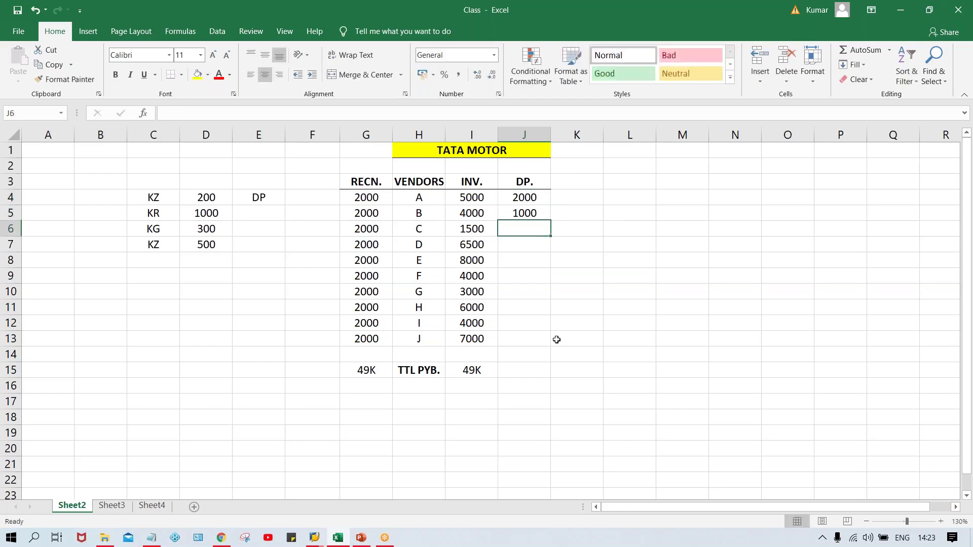
Enter down payments of 1500 for vendor D in J7 and 2500 for vendor E in J8
text(1500)
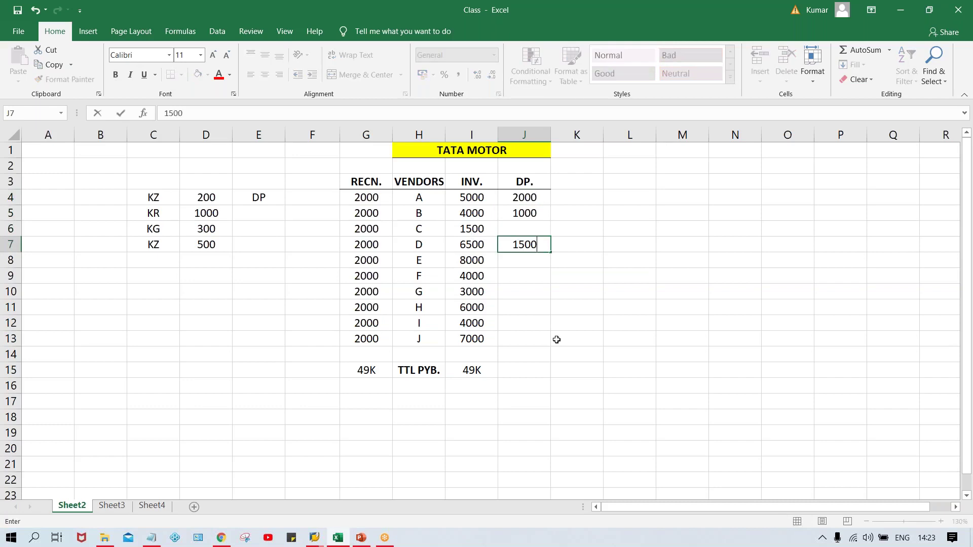
key(Return)
key(Return)
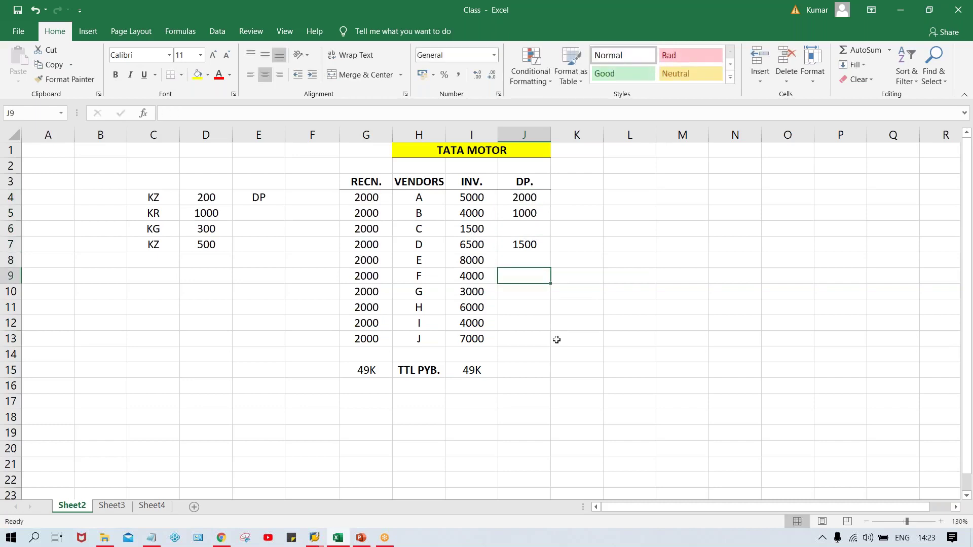
key(Up)
text(25000)
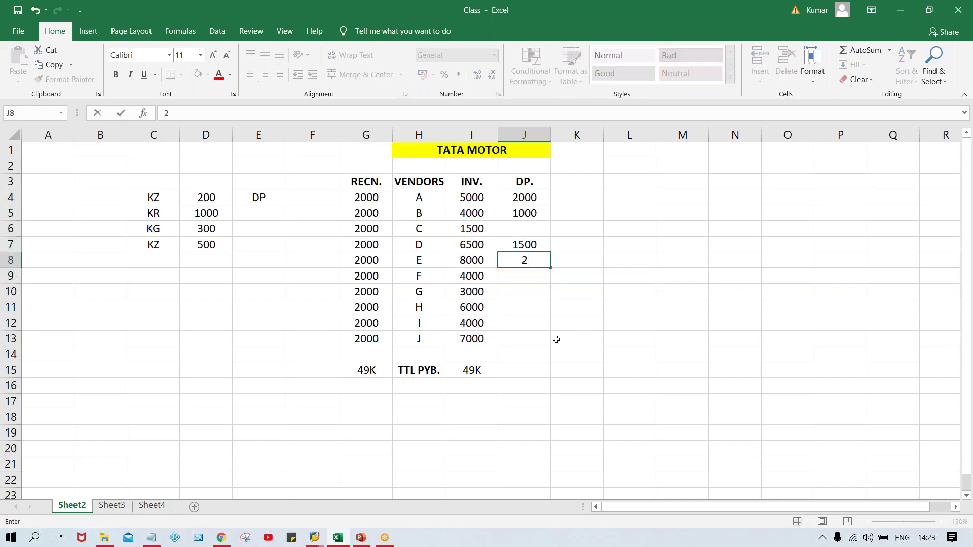
key(BackSpace)
key(Return)
key(Return)
key(Return)
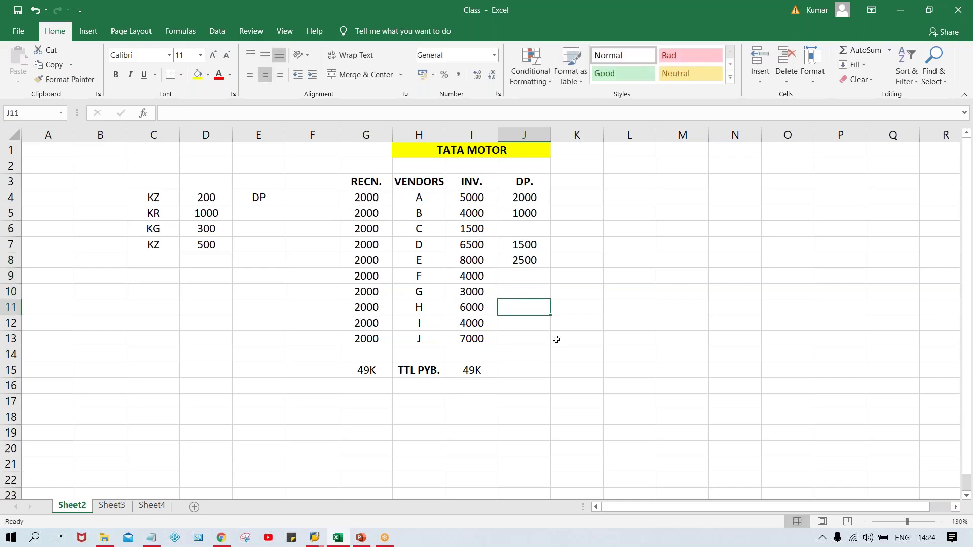
Enter down payments of 2000 for vendor H in J11 and 3000 for vendor J in J13
text(2000)
key(Return)
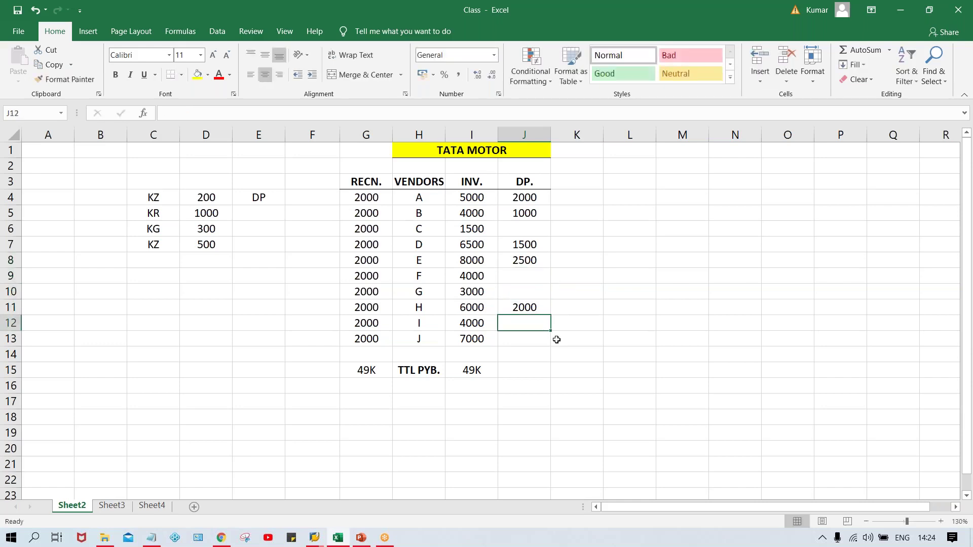
key(Return)
text(3000)
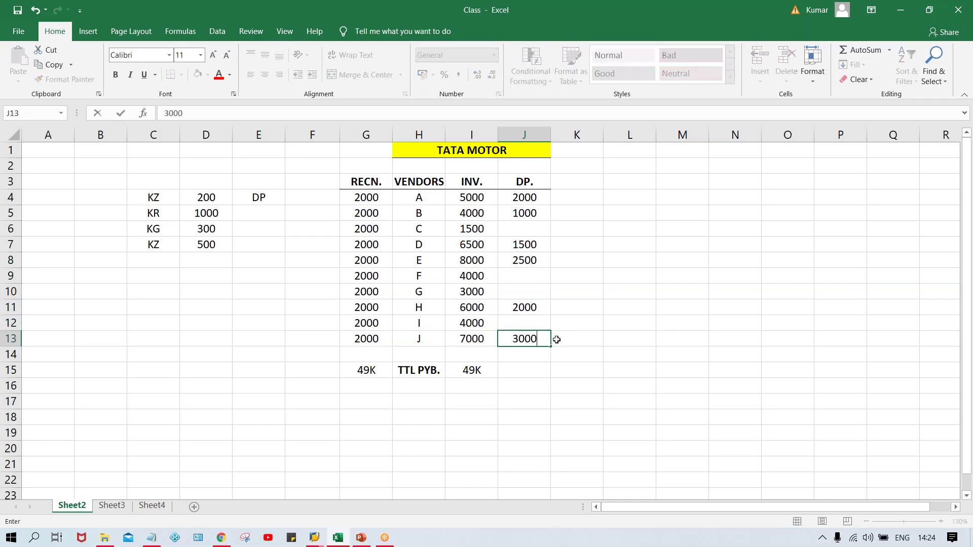
key(Return)
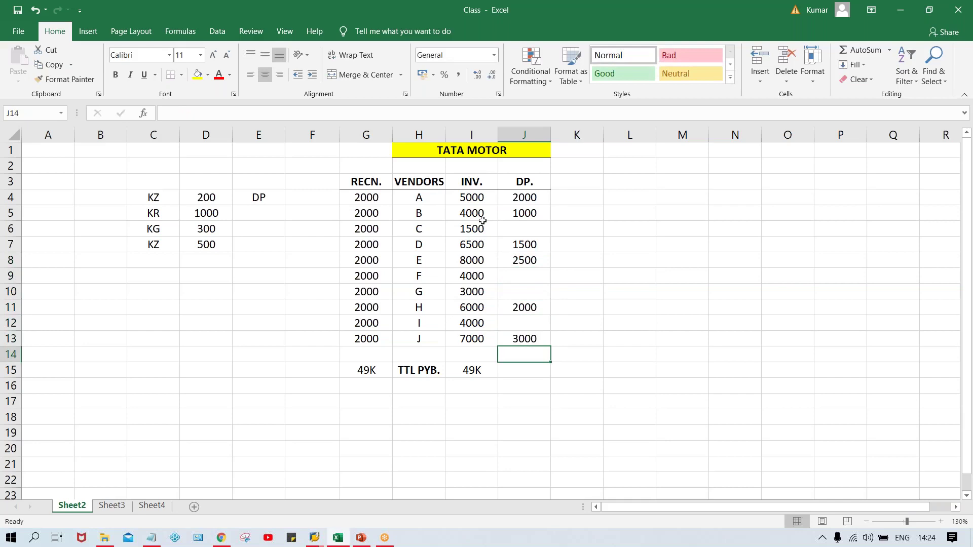
Total the down payments in J4:J13 and enter 12K in J15, beside the invoice total
click(481, 198)
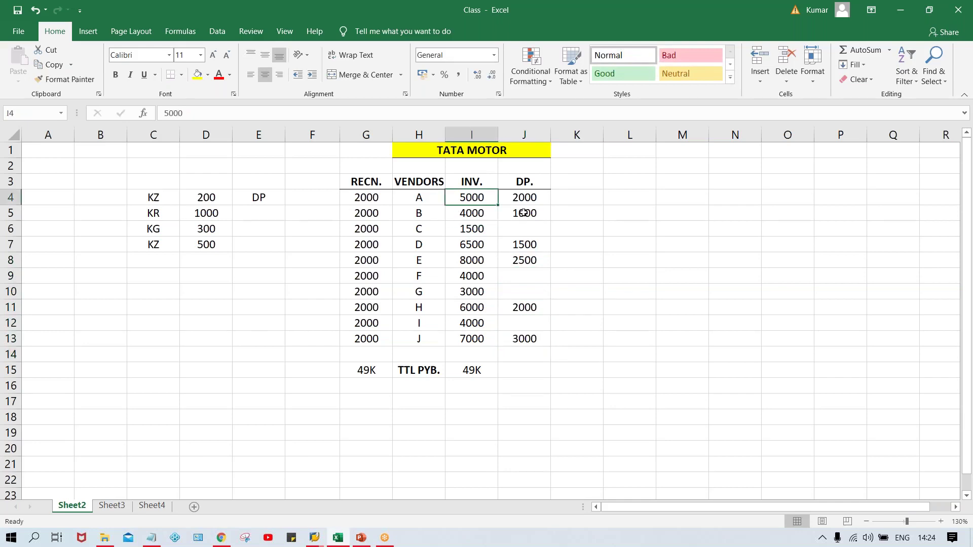
drag(535, 198, 535, 337)
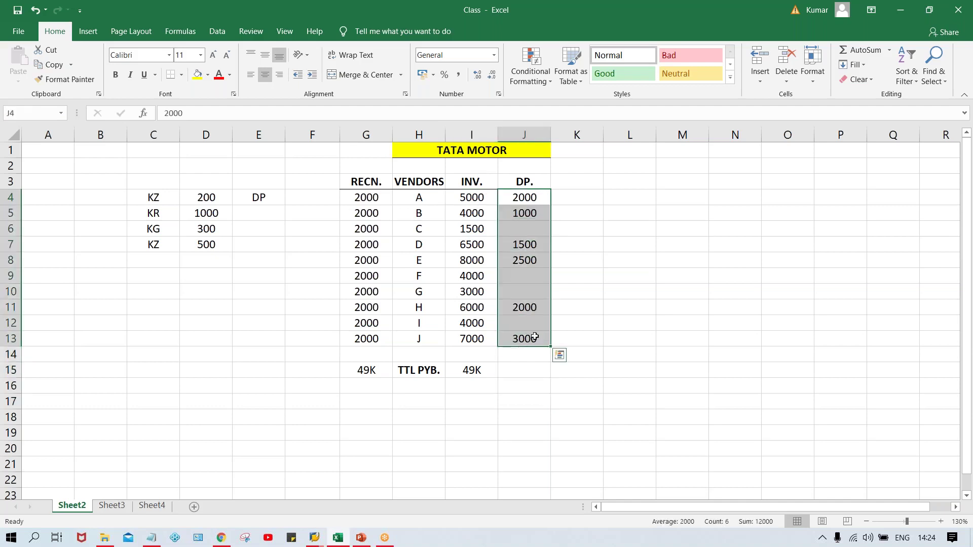
click(528, 373)
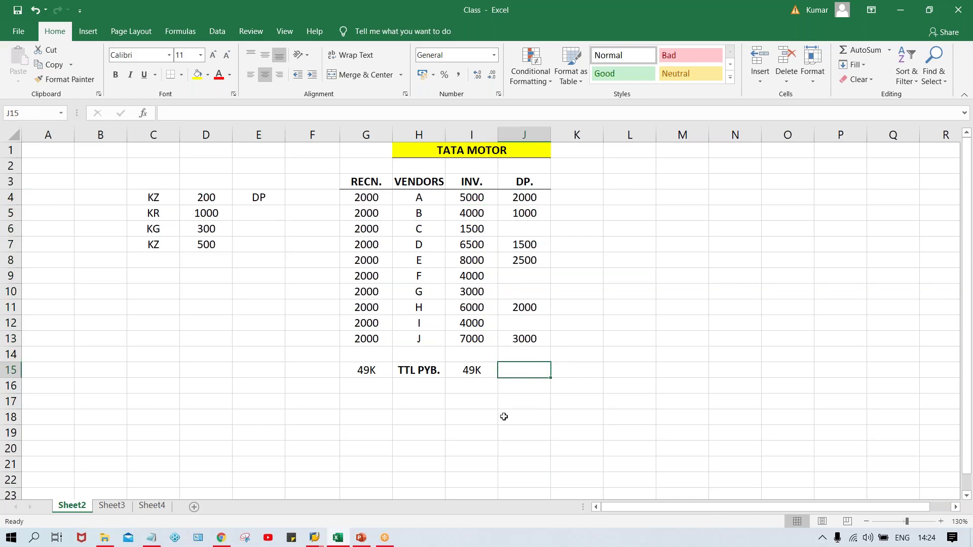
click(470, 381)
click(467, 366)
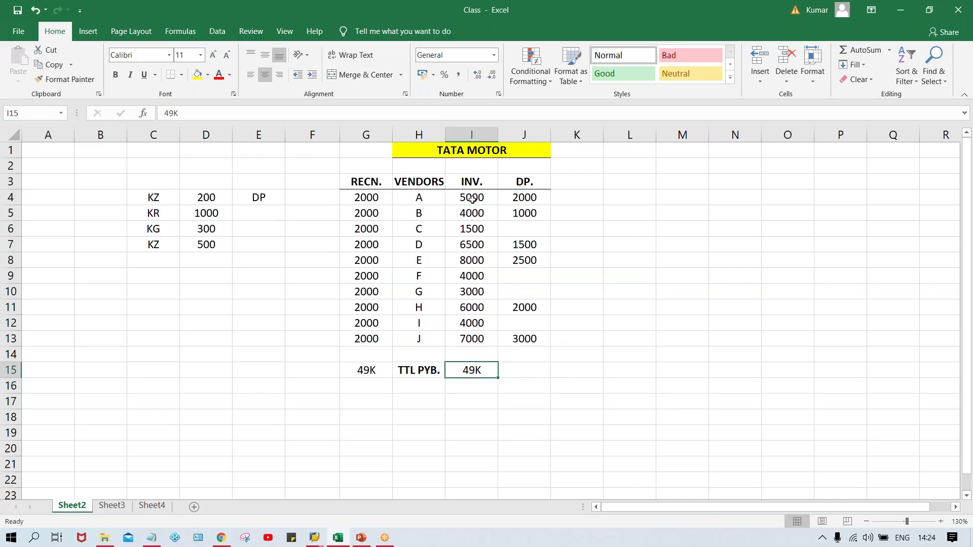
drag(473, 199, 472, 338)
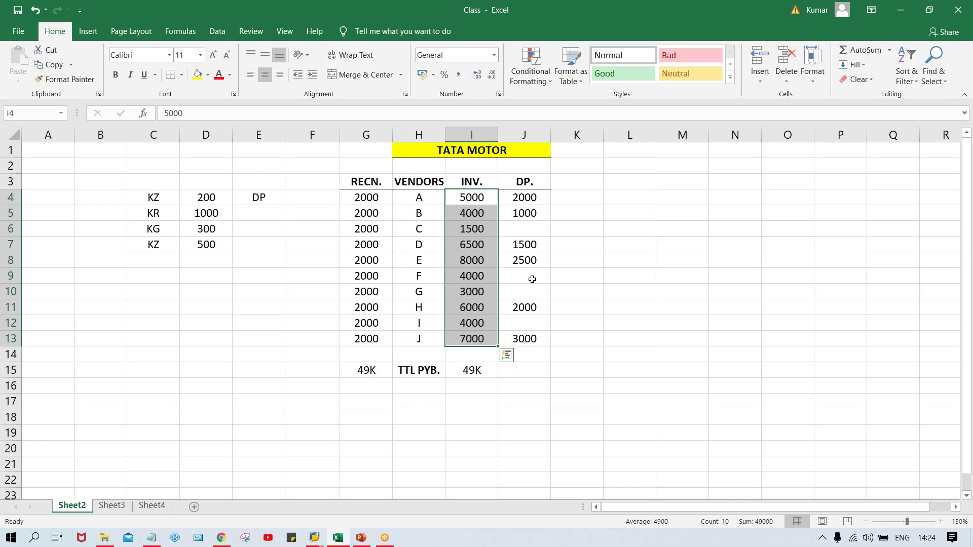
drag(523, 199, 525, 338)
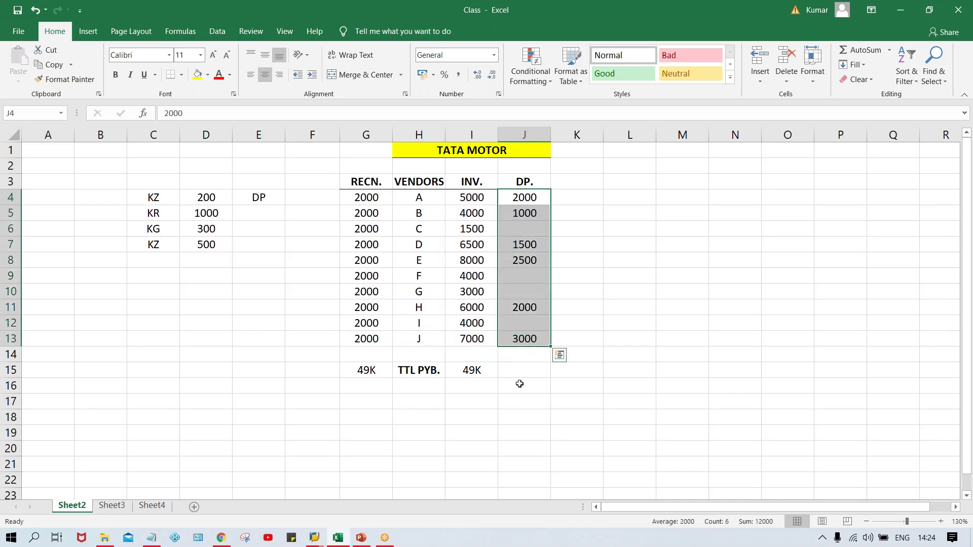
click(513, 366)
text(12K)
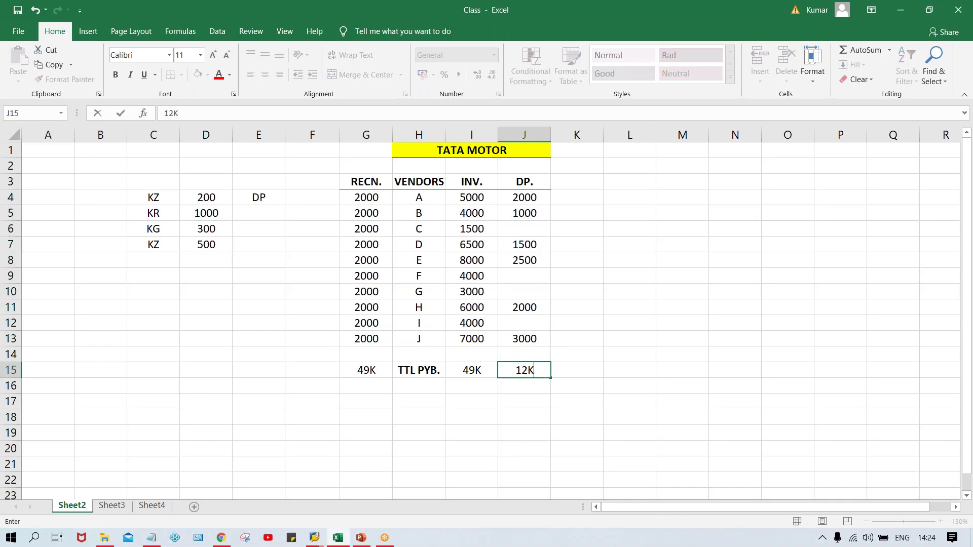
key(Return)
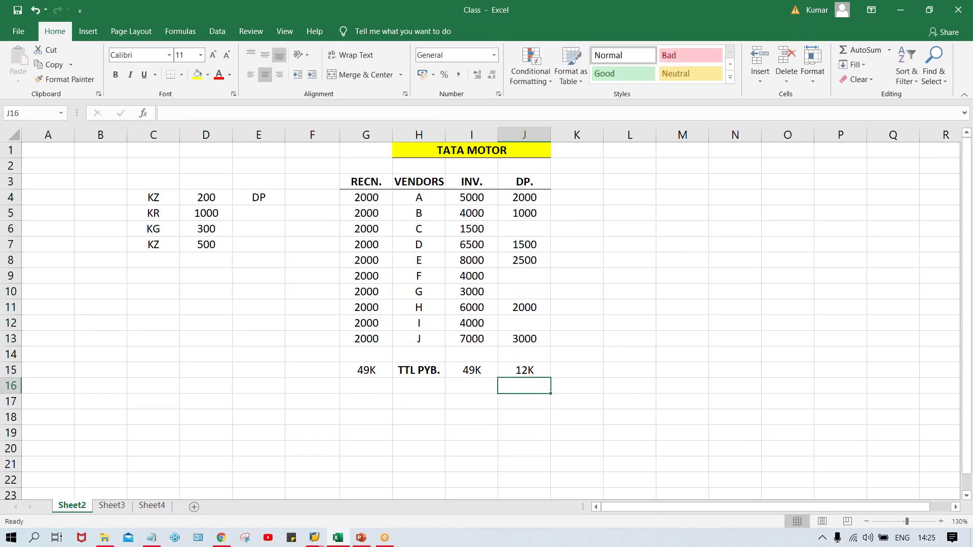
Enter 37K in K15 as the difference between the invoice total and the down payment total
click(535, 369)
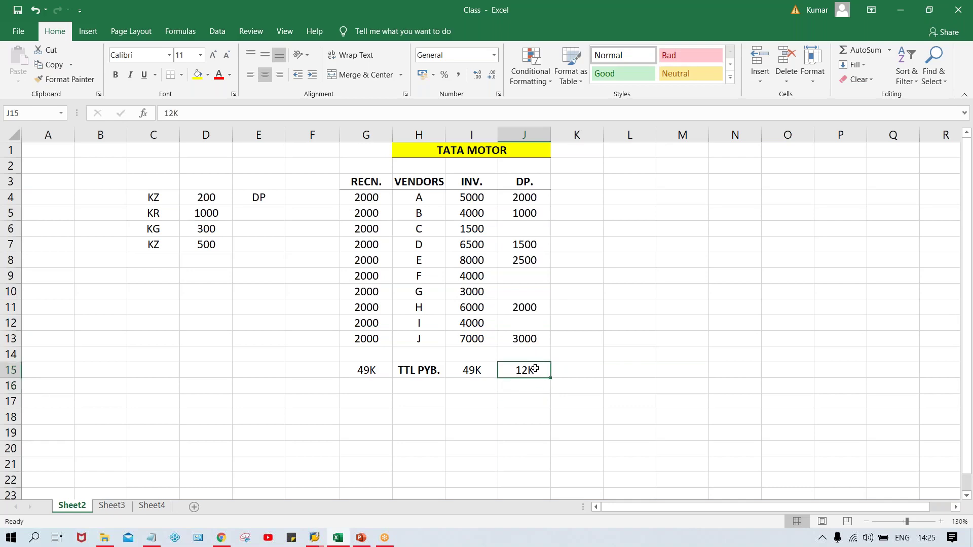
click(479, 370)
click(534, 370)
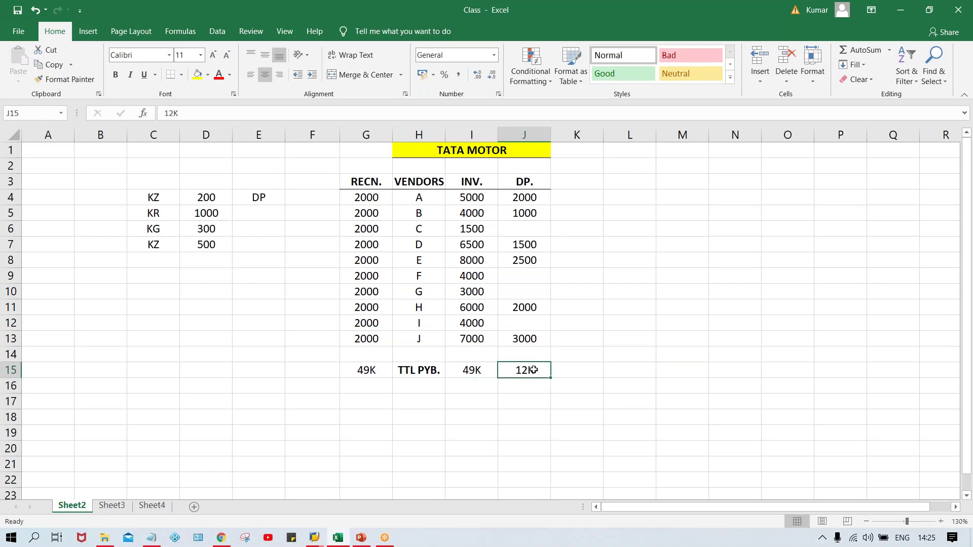
click(595, 369)
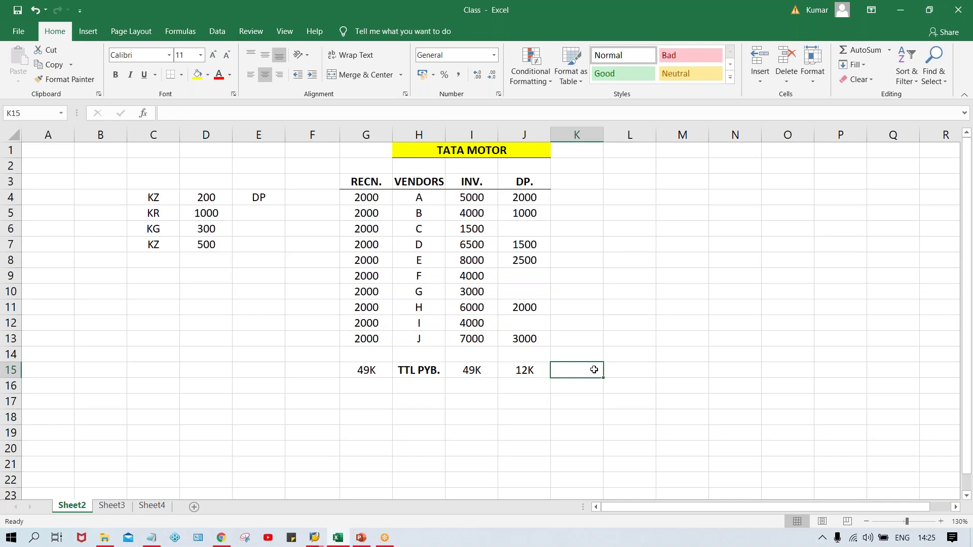
text(37K)
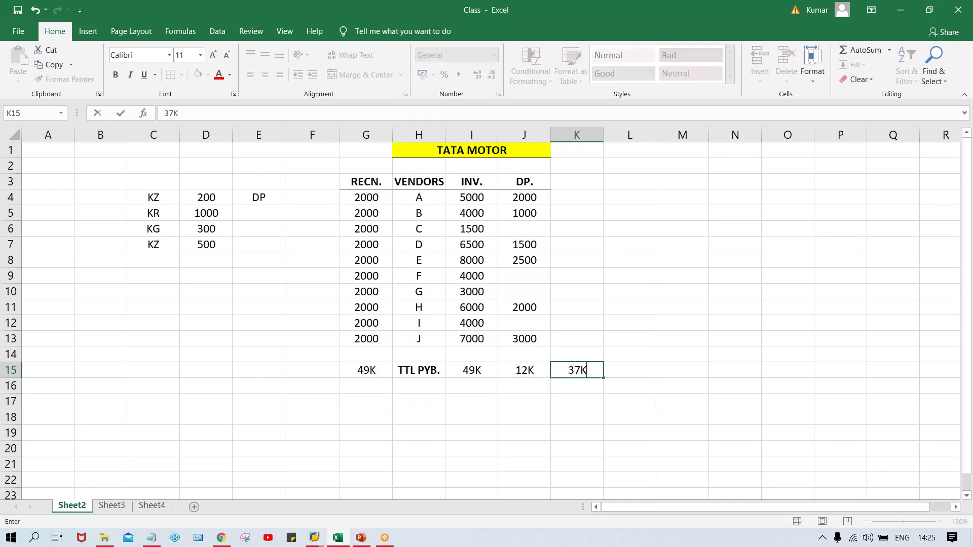
key(Return)
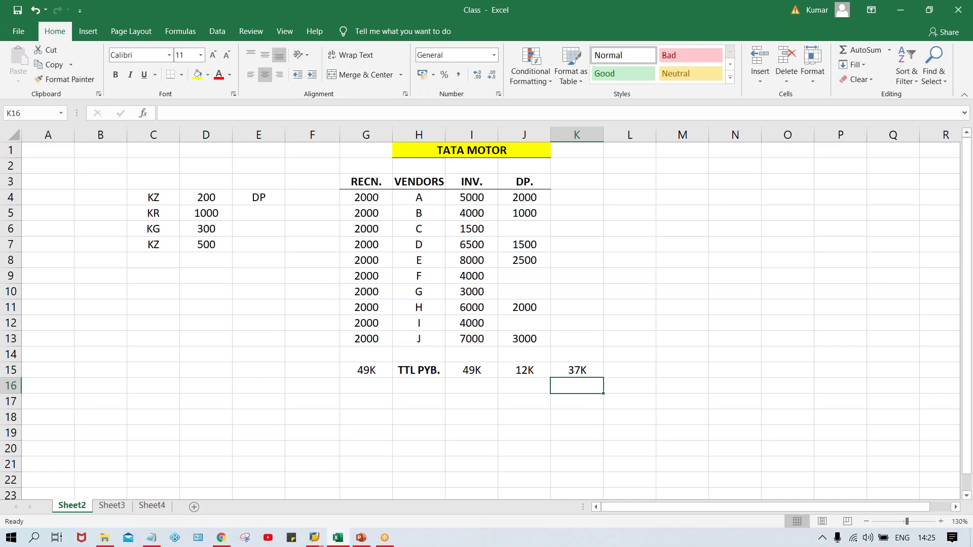
Label the two totals in row 16: LIAB. in I16 under the invoices and ASSETS in J16 under the down payments
click(475, 382)
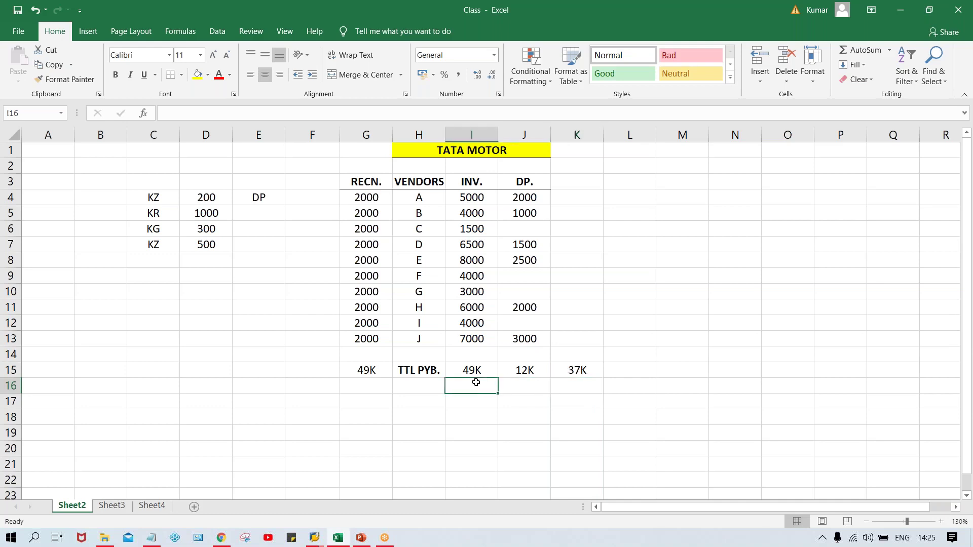
text(LIAB)
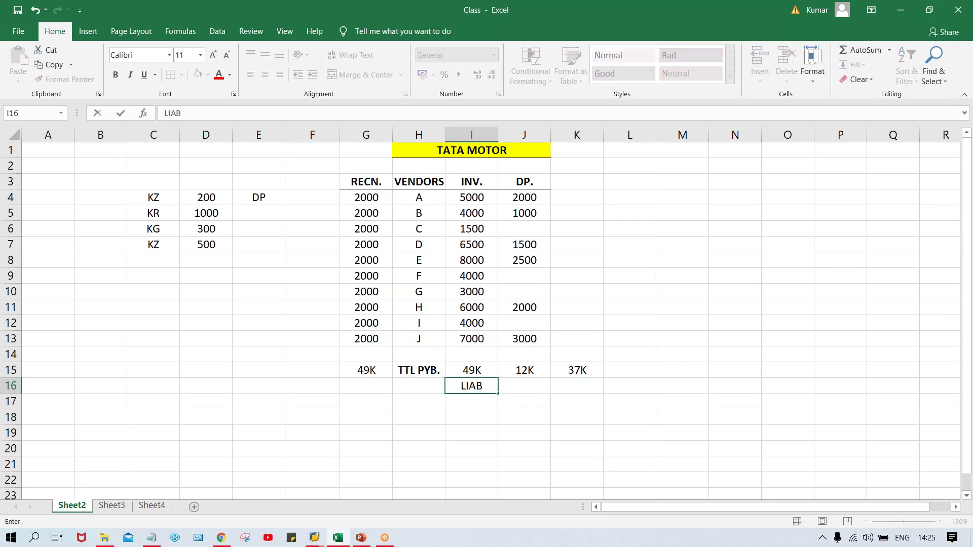
text(.)
key(Tab)
text(AA)
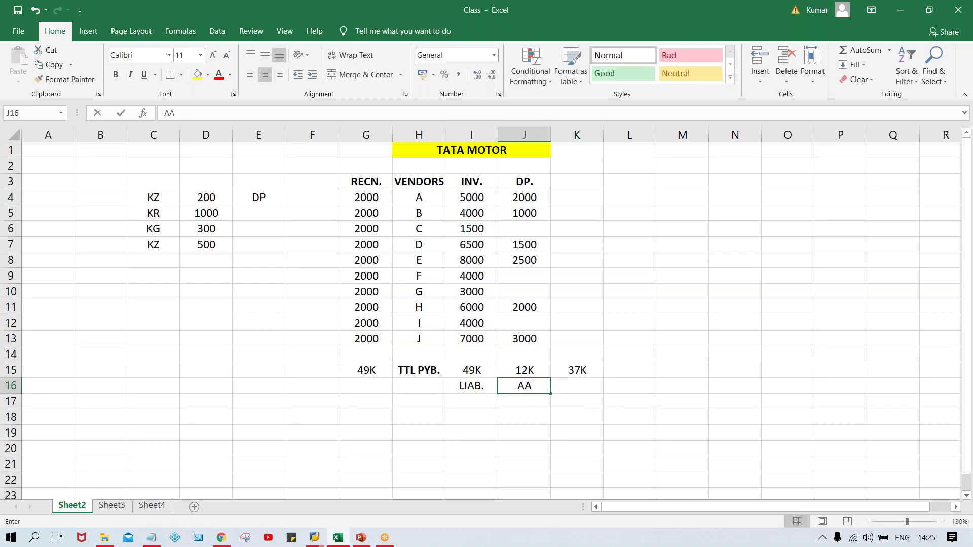
key(BackSpace)
text(SSETS)
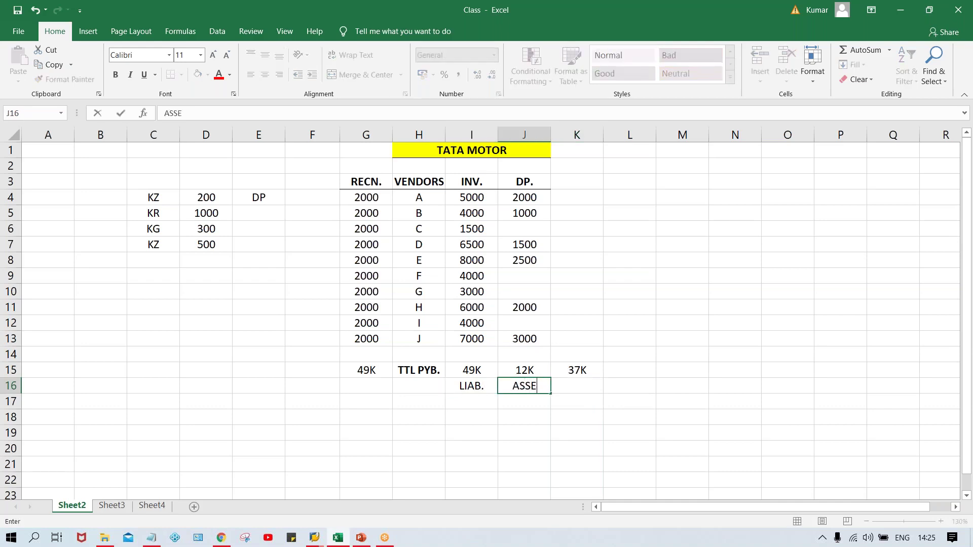
key(Return)
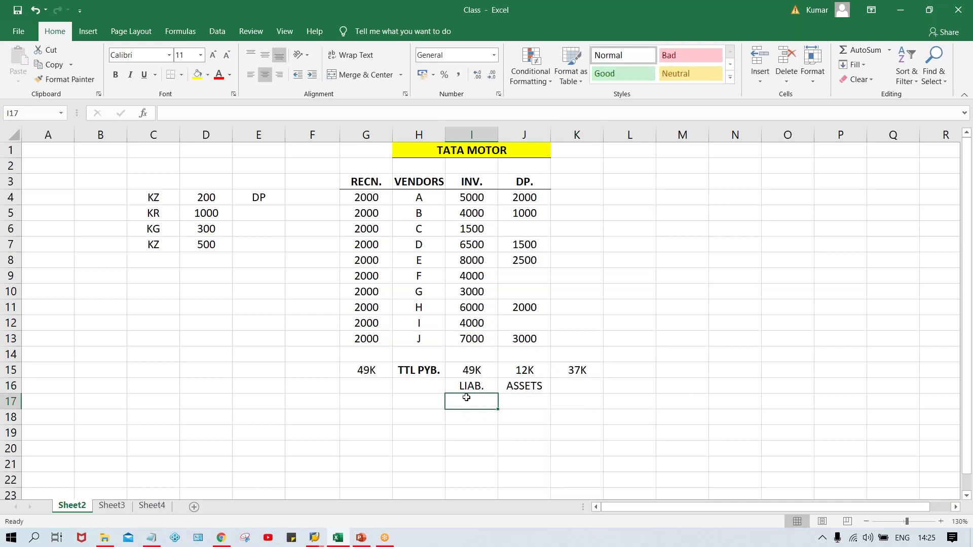
Examine the LIAB. and ASSETS labels, the totals in I15:K15, the down payments in J4:J13 and vendor A's RECN. amount in G4
click(464, 386)
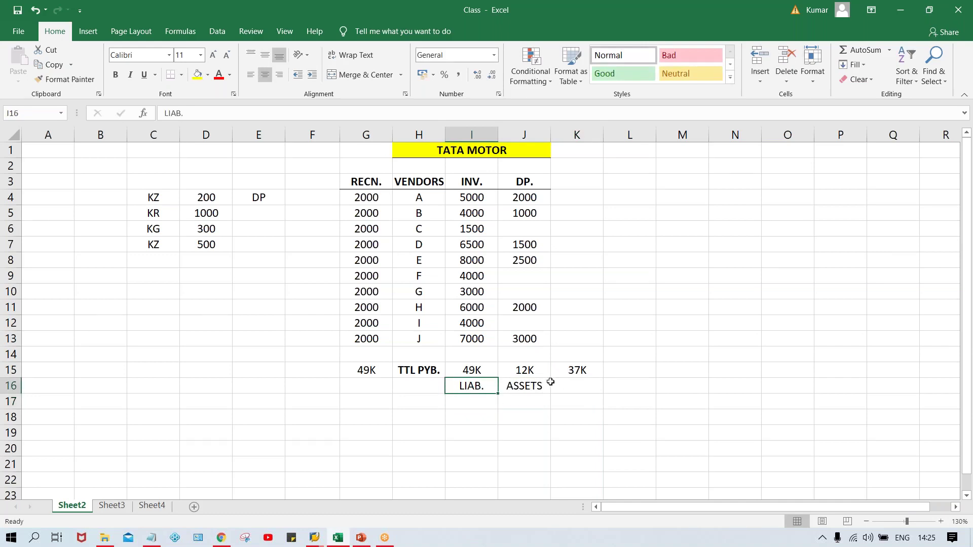
click(531, 387)
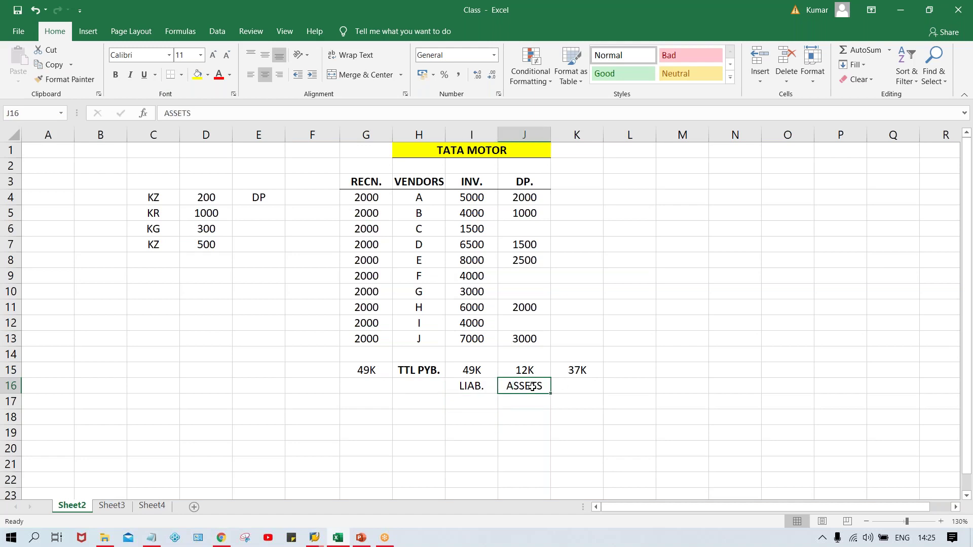
click(472, 370)
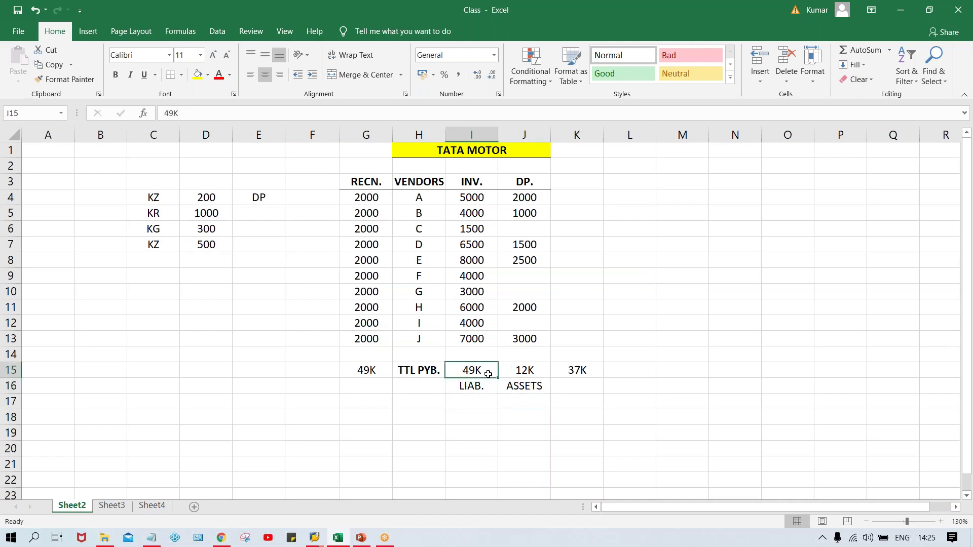
click(517, 373)
click(584, 370)
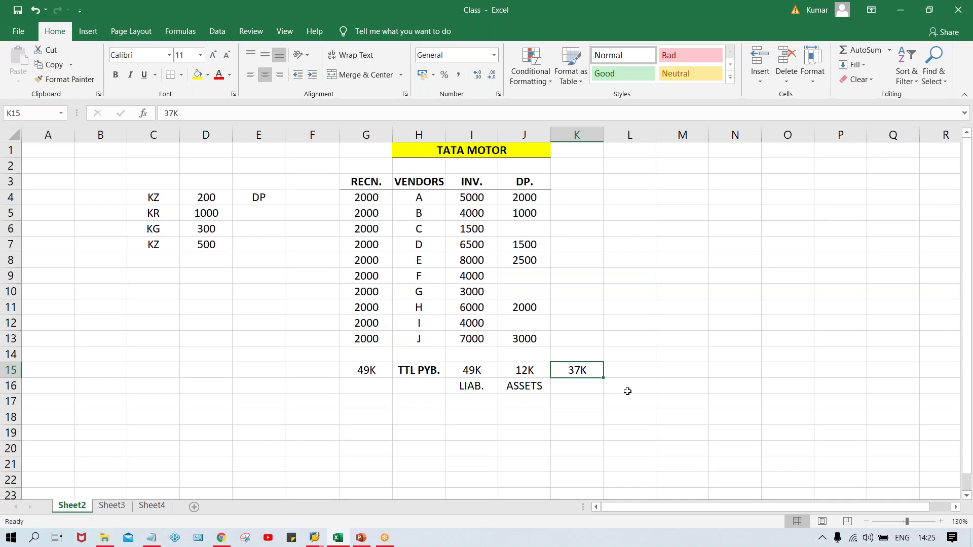
click(525, 199)
drag(526, 213, 527, 336)
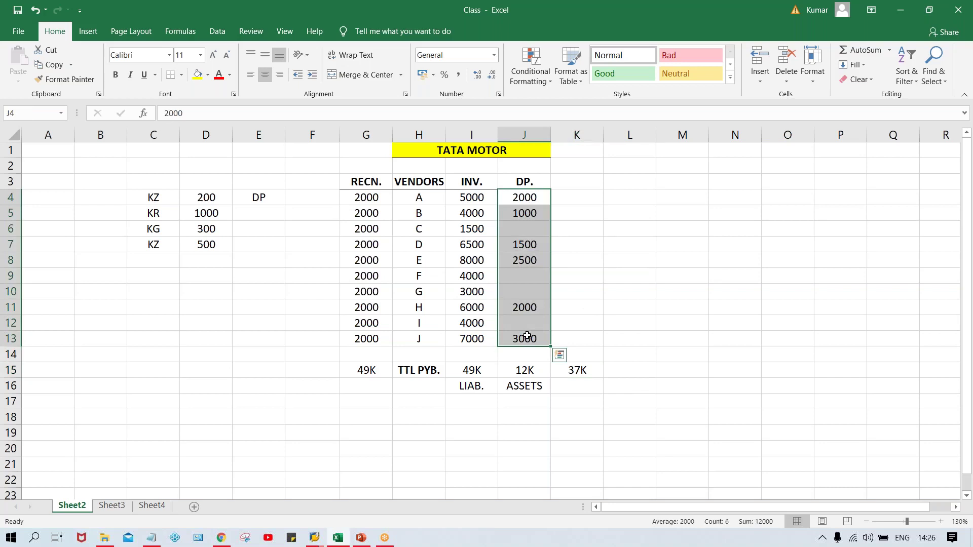
click(360, 198)
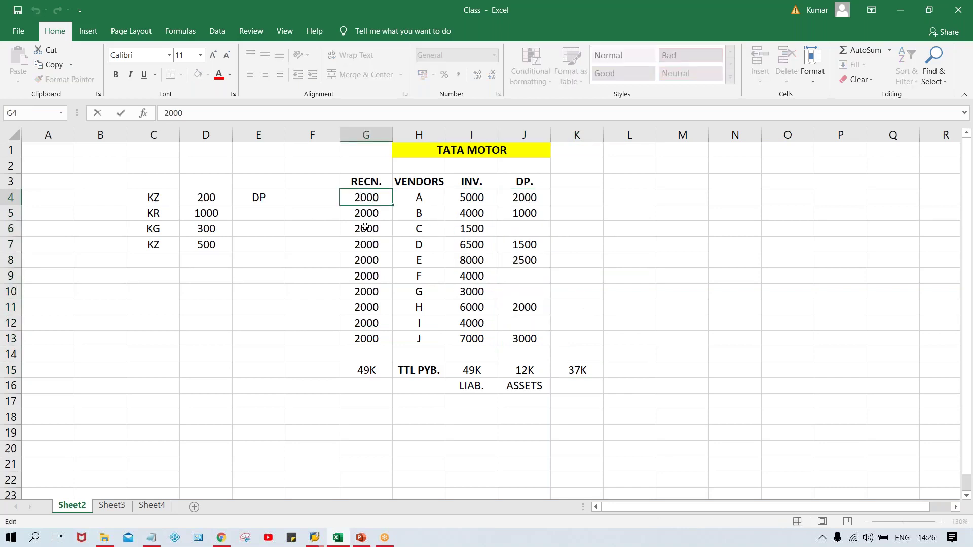
Enter the down payment reconciliation account 1005 in F4 and fill it down to F13 for all ten vendors
click(365, 227)
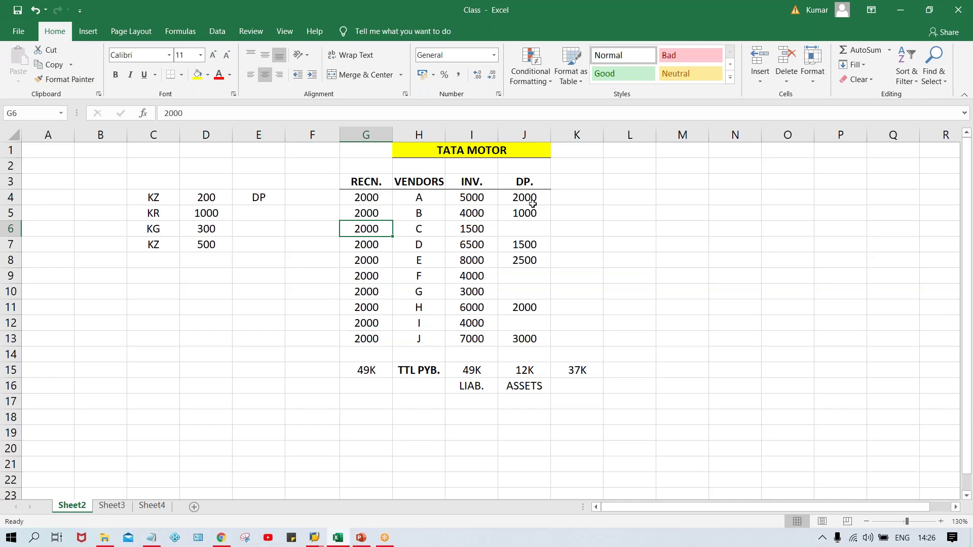
click(305, 199)
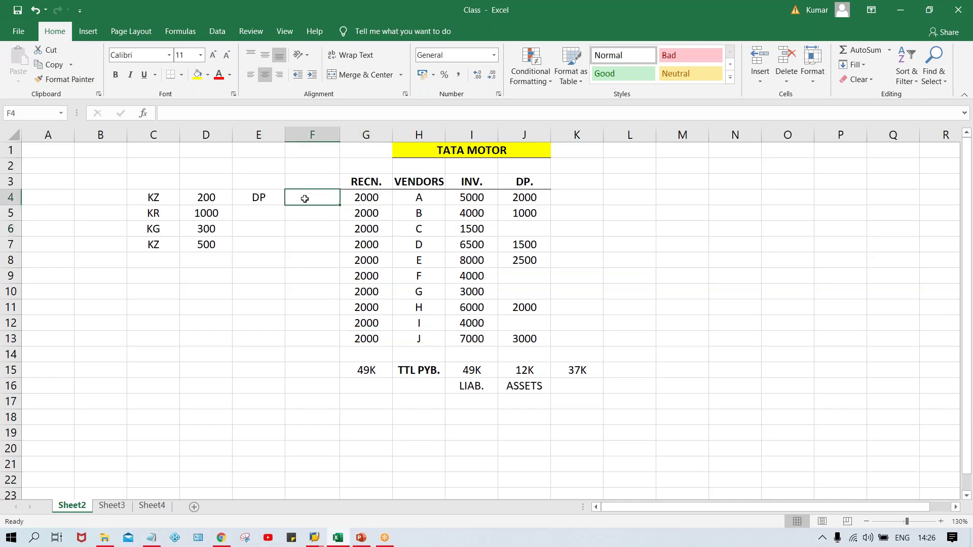
text(100)
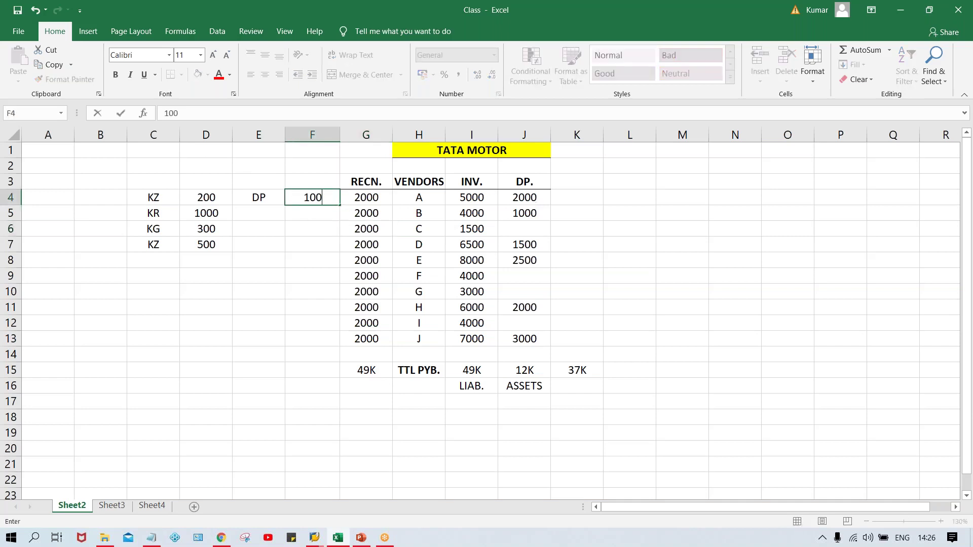
text(5)
key(Return)
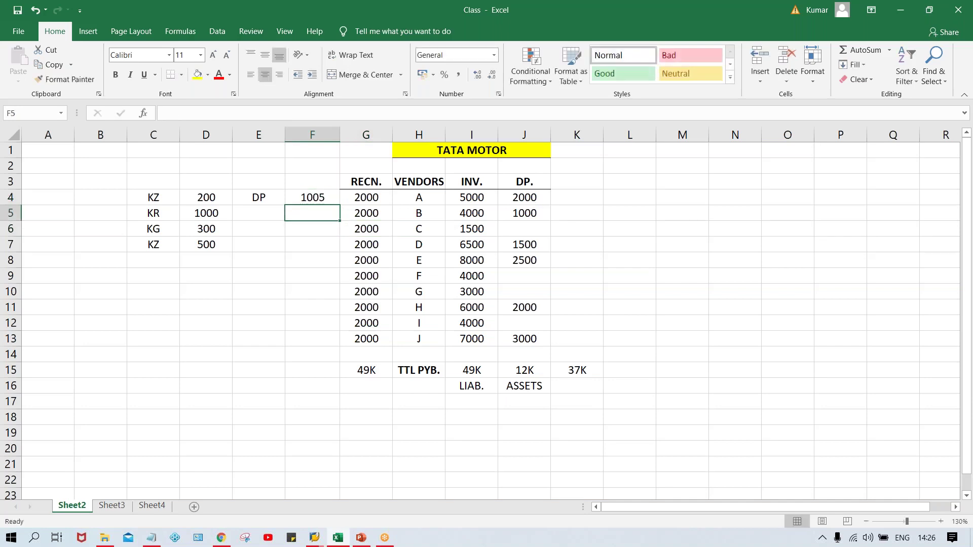
click(314, 201)
key(shift+Down)
key(shift+Down)
key(shift+Down)
key(shift+Down)
key(shift+Down)
key(shift+Down)
key(shift+Down)
key(shift+Down)
key(shift+Down)
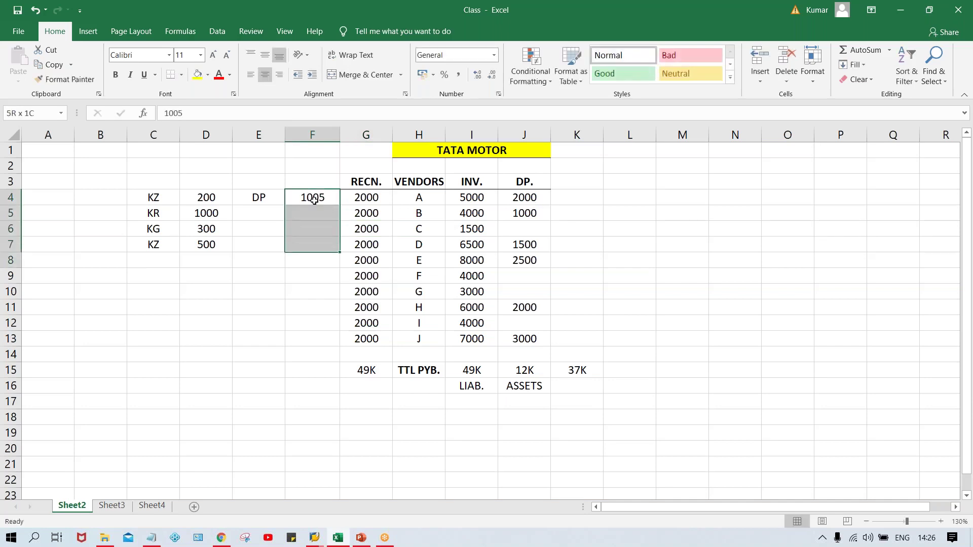
key(ctrl+d)
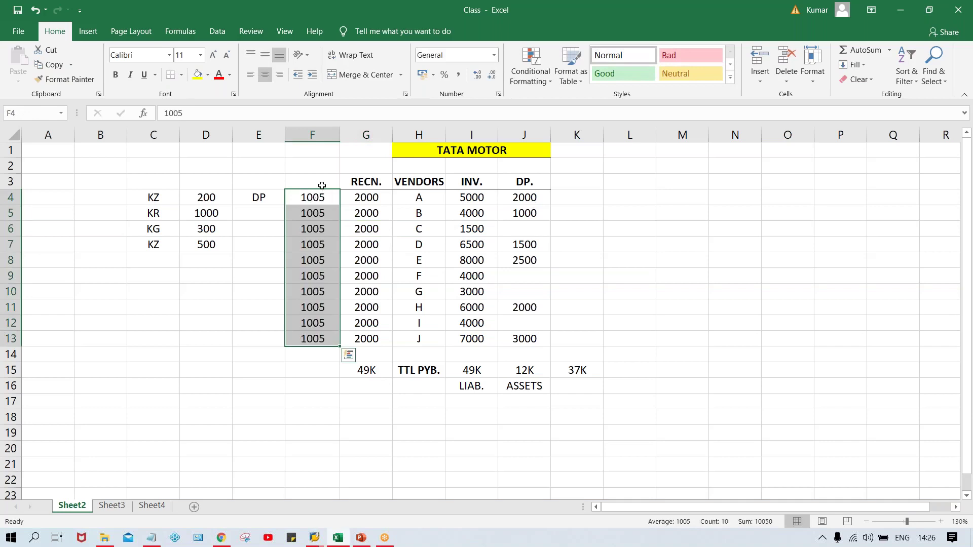
Head the new column in F3 with DP. RECN. and make the heading bold
click(322, 186)
text(D)
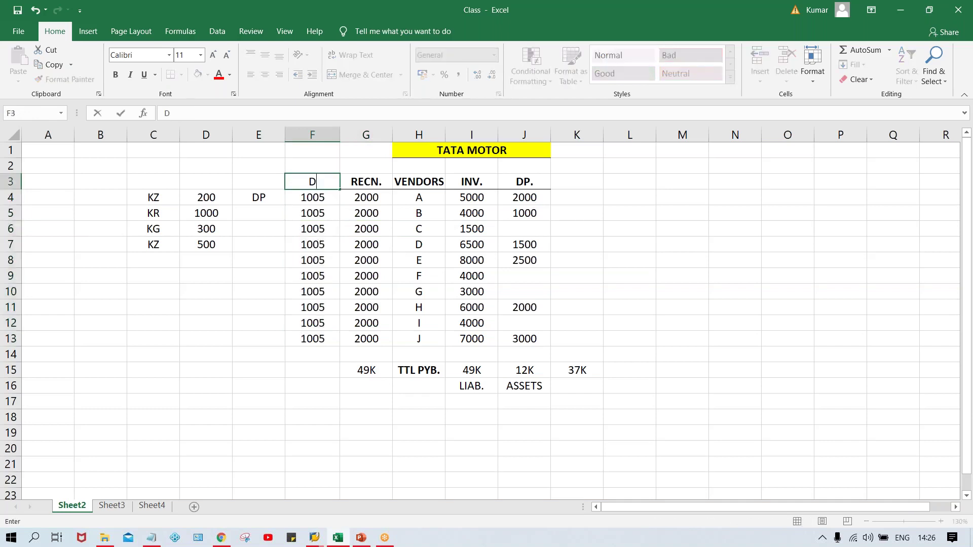
text(P. RECN.)
key(Return)
key(Up)
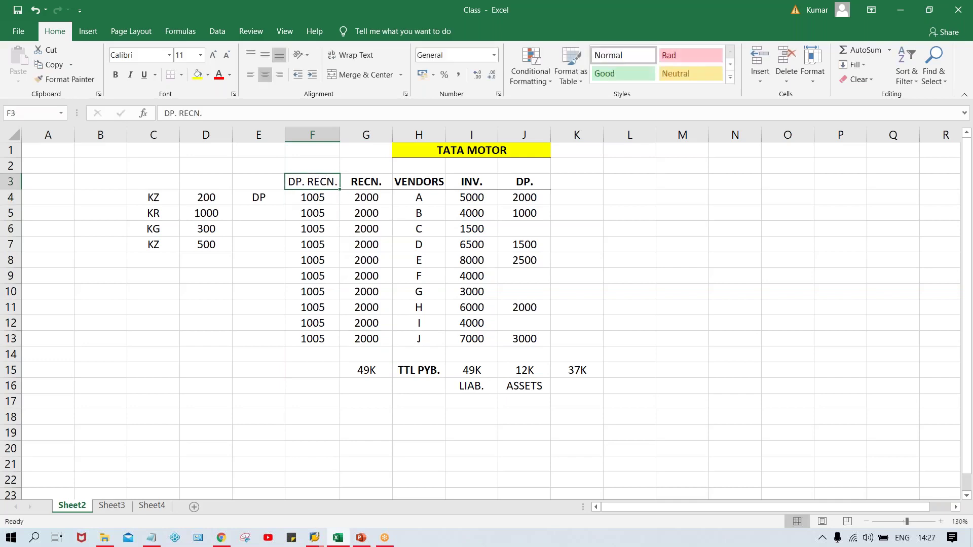
key(ctrl+b)
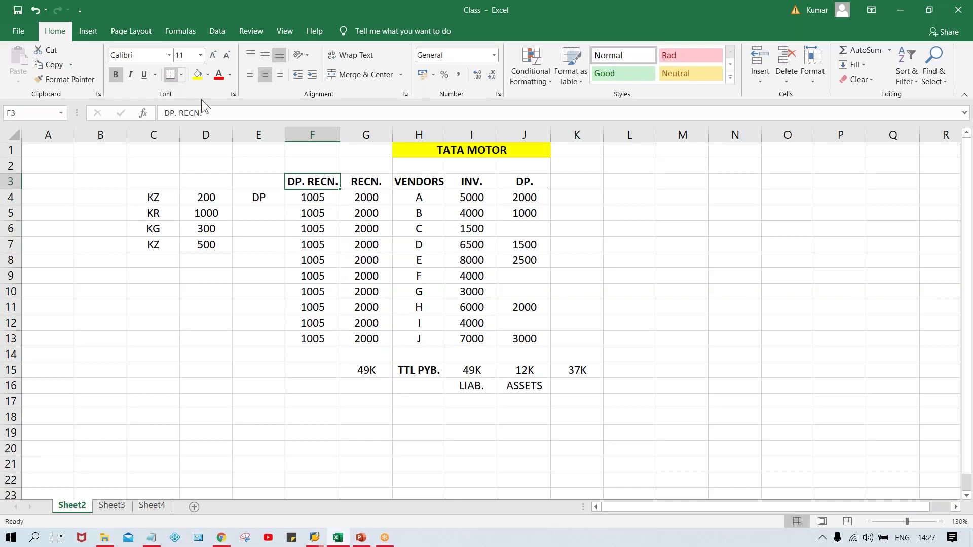
Examine vendor A's row, comparing its invoice and down payment amounts with the RECN. and DP. RECN. accounts
click(452, 277)
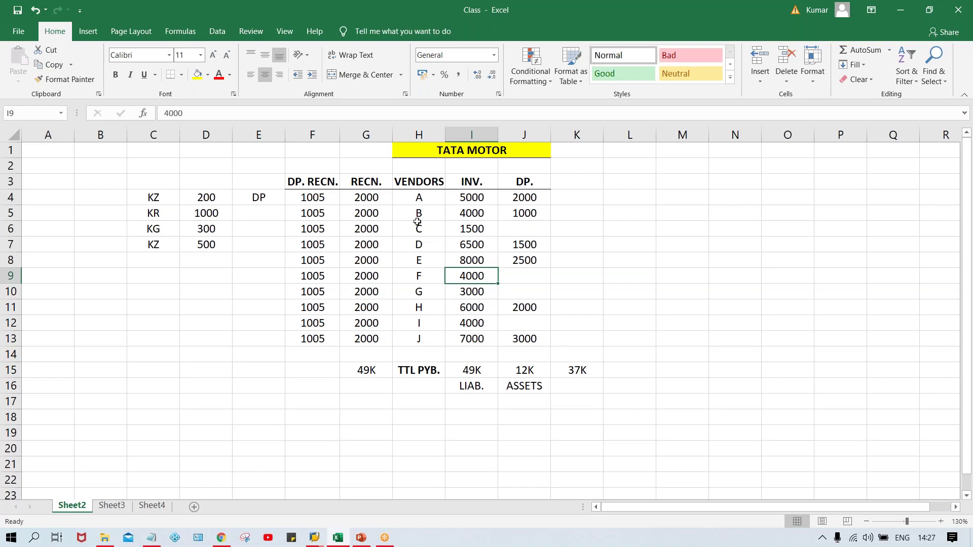
click(482, 210)
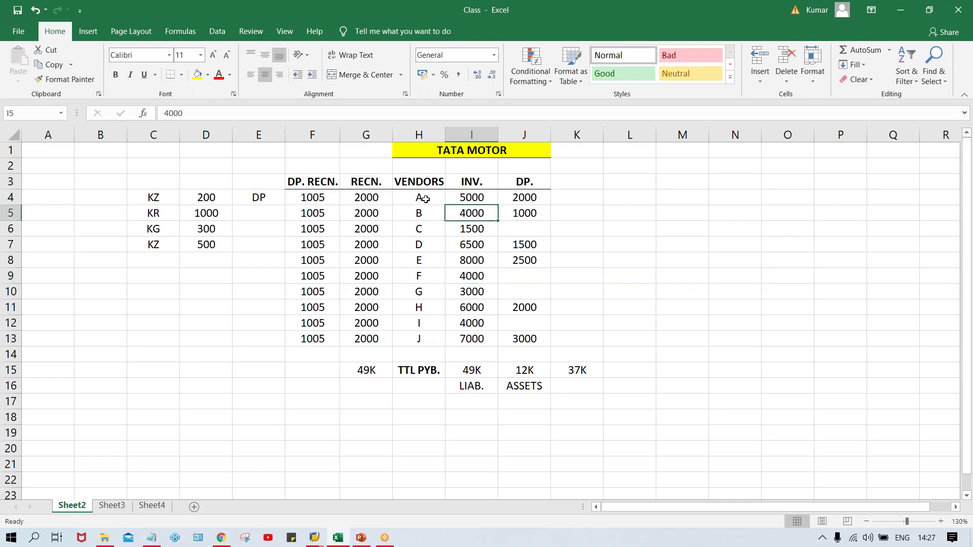
click(425, 199)
click(520, 193)
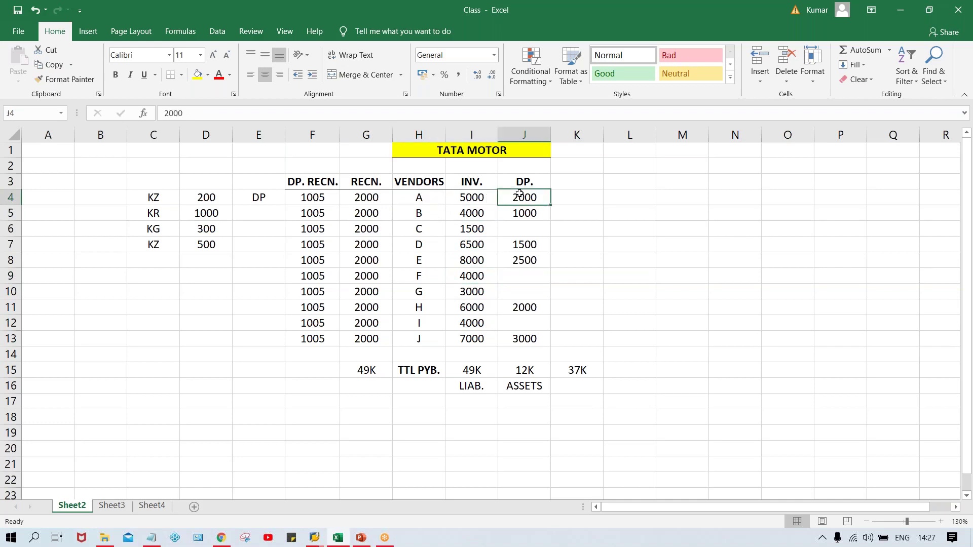
click(420, 198)
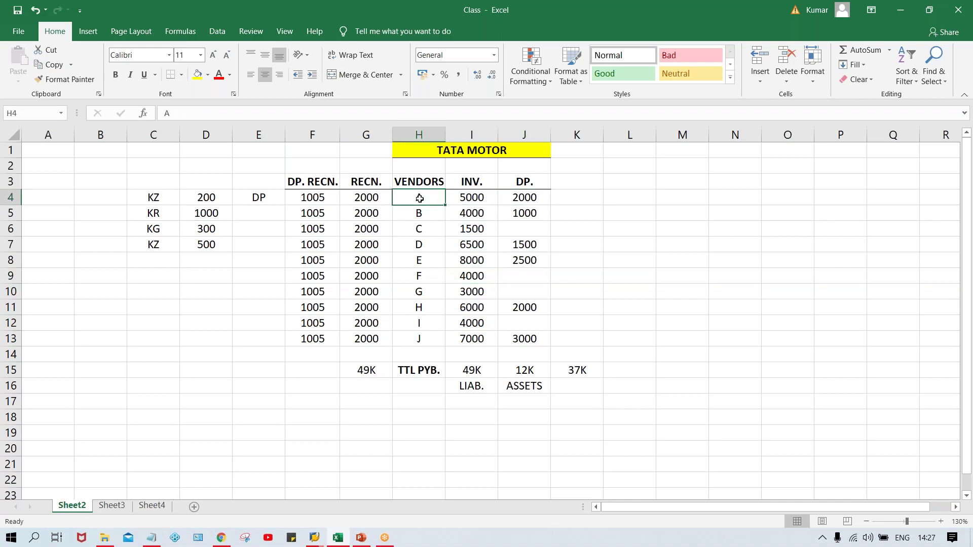
click(477, 200)
click(364, 201)
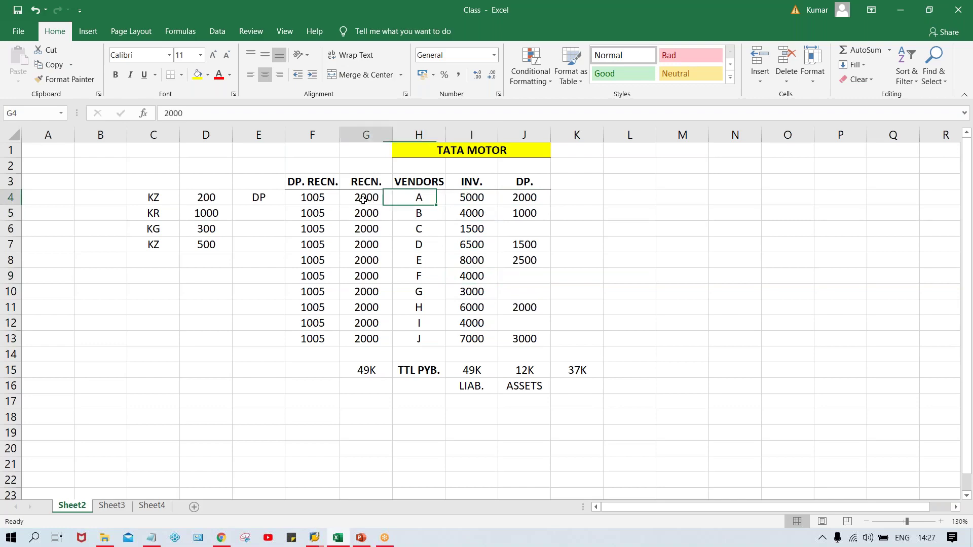
click(531, 201)
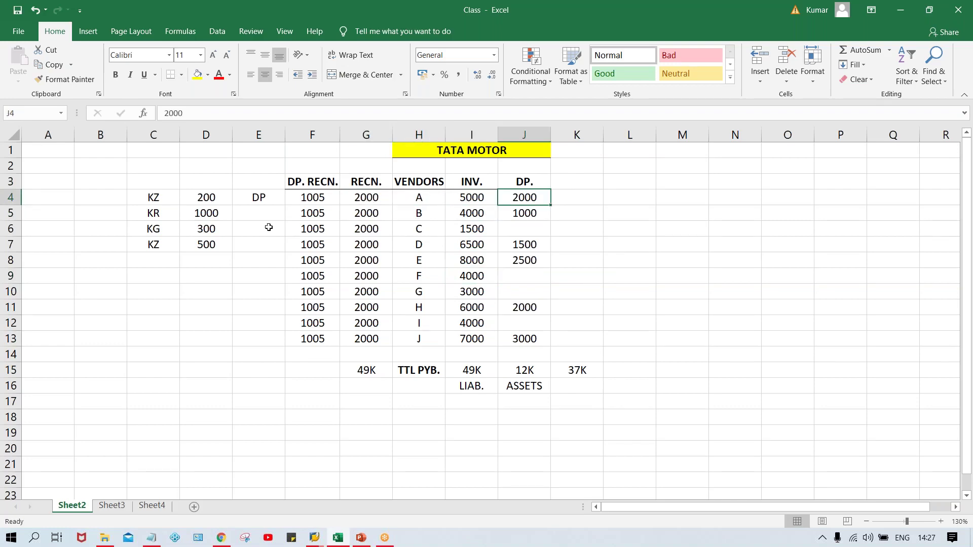
click(305, 201)
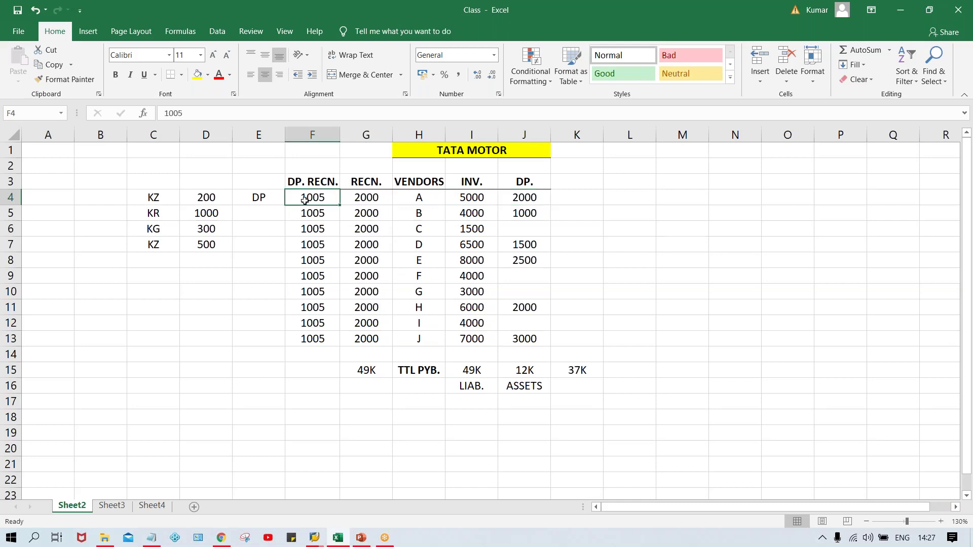
click(366, 203)
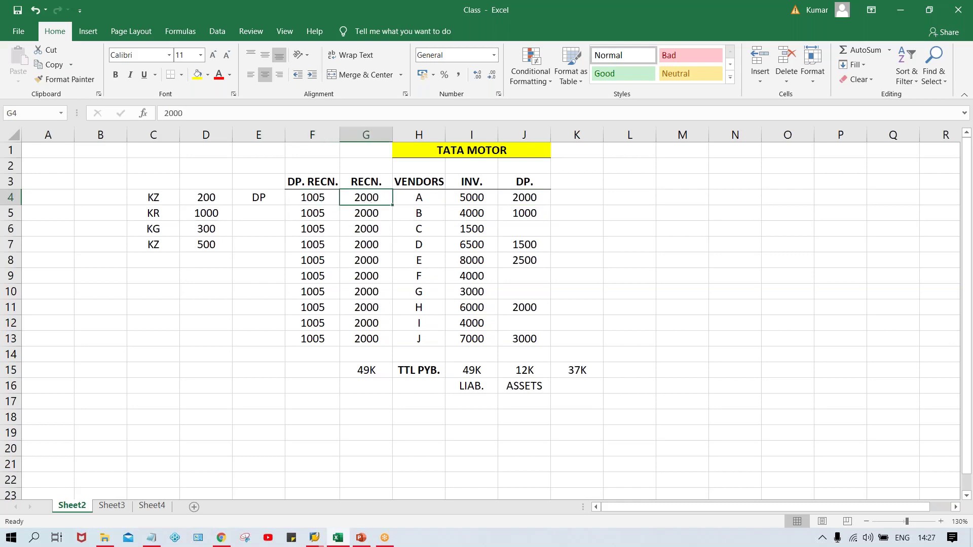
click(319, 201)
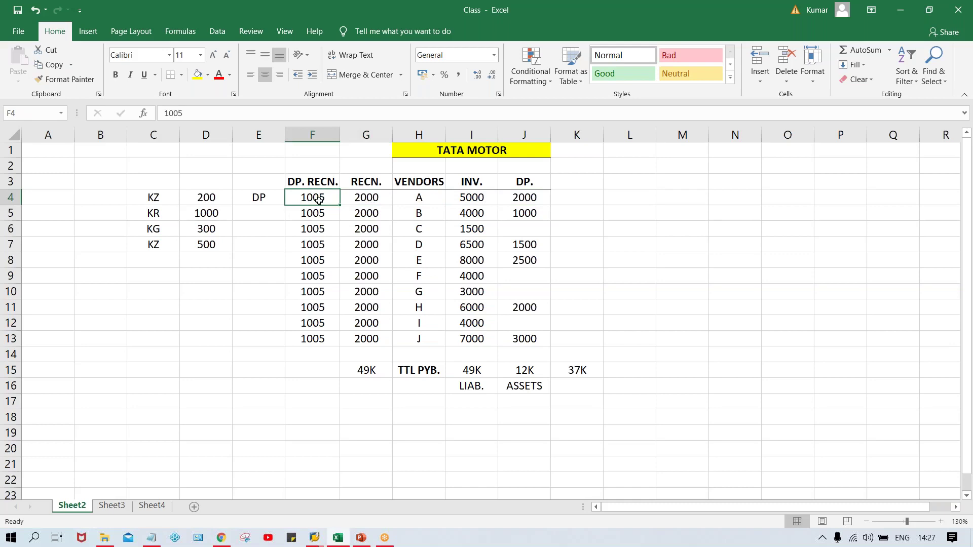
Enter the down payment total 12K in F15 under the DP. RECN. column
click(362, 371)
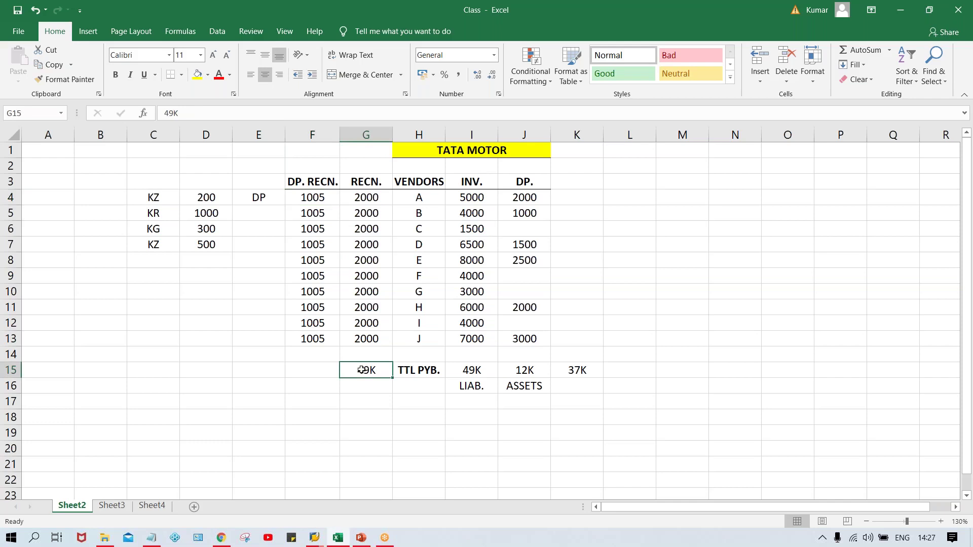
click(312, 374)
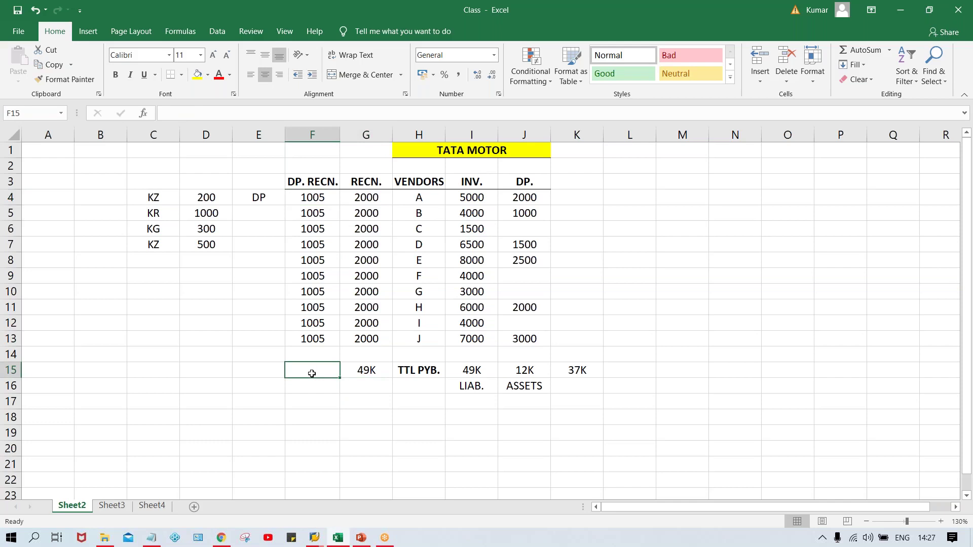
text(12K)
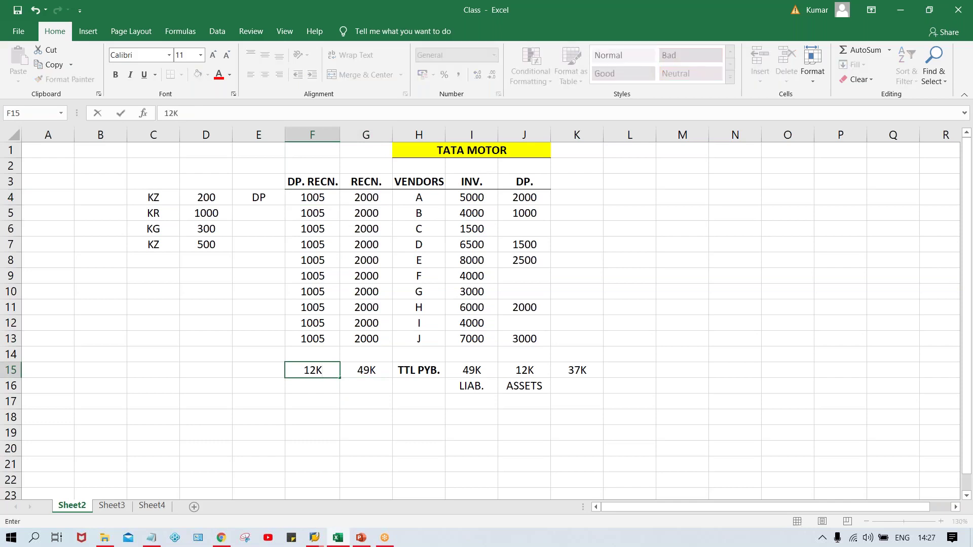
key(Return)
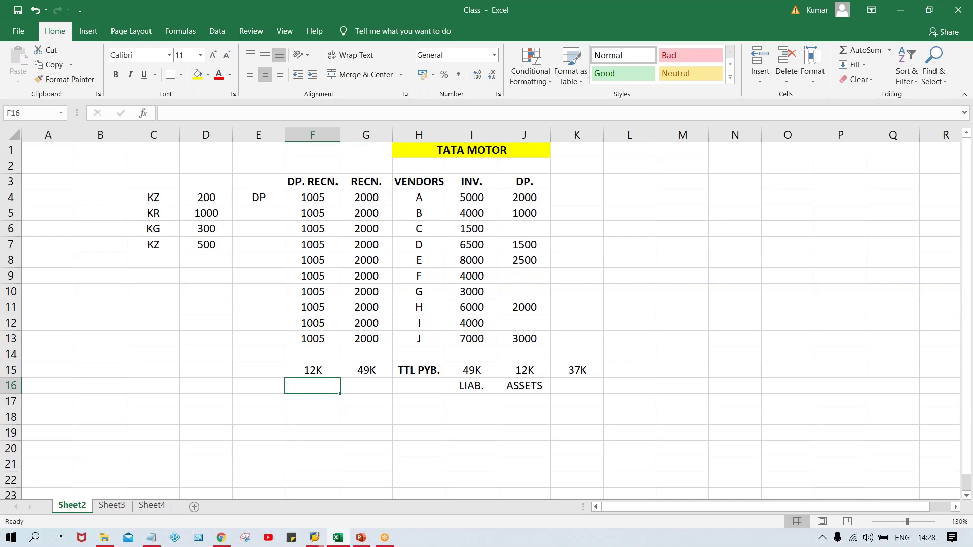
Examine the reconciliation columns and the total in F15, and switch to PowerPoint to review the Vendor Down Payment steps slide
click(369, 339)
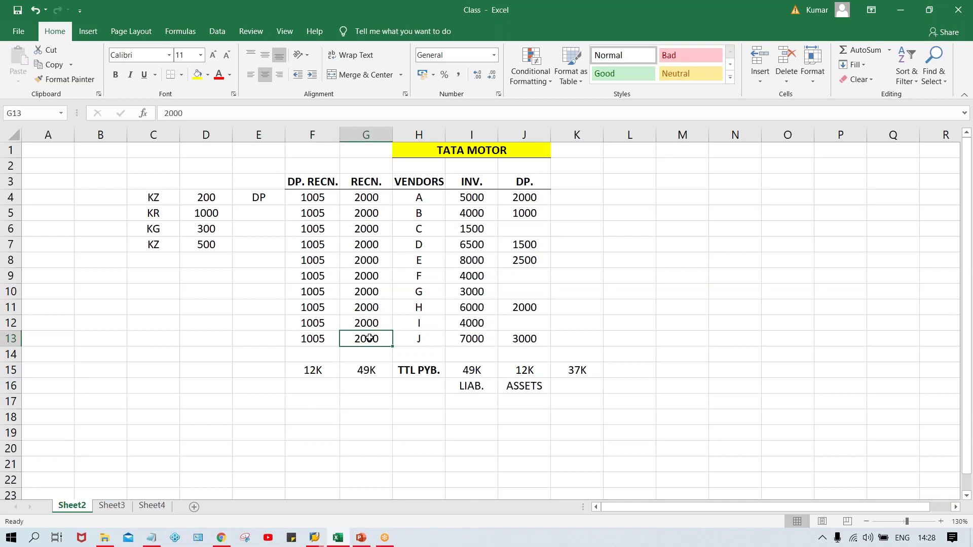
click(308, 198)
drag(308, 198, 325, 372)
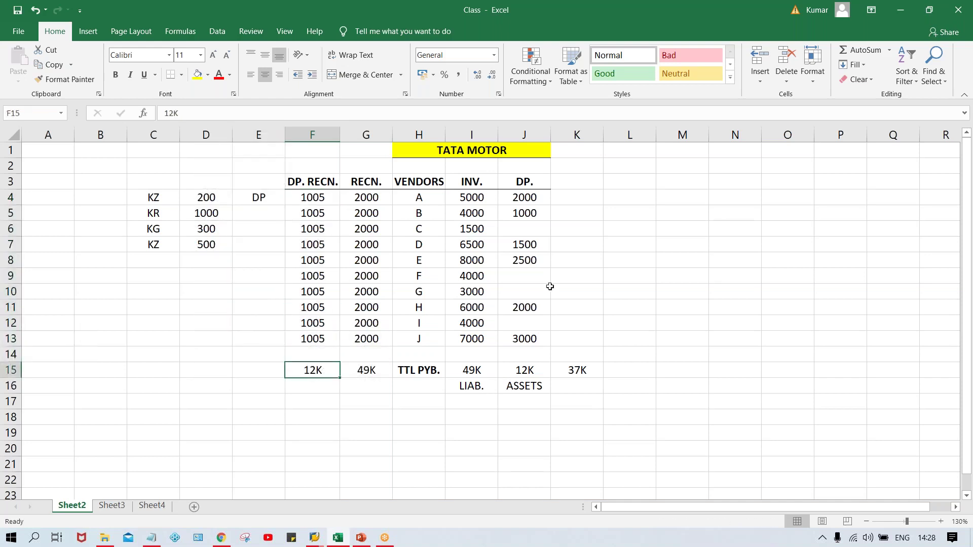
click(302, 308)
click(323, 369)
drag(306, 183, 525, 337)
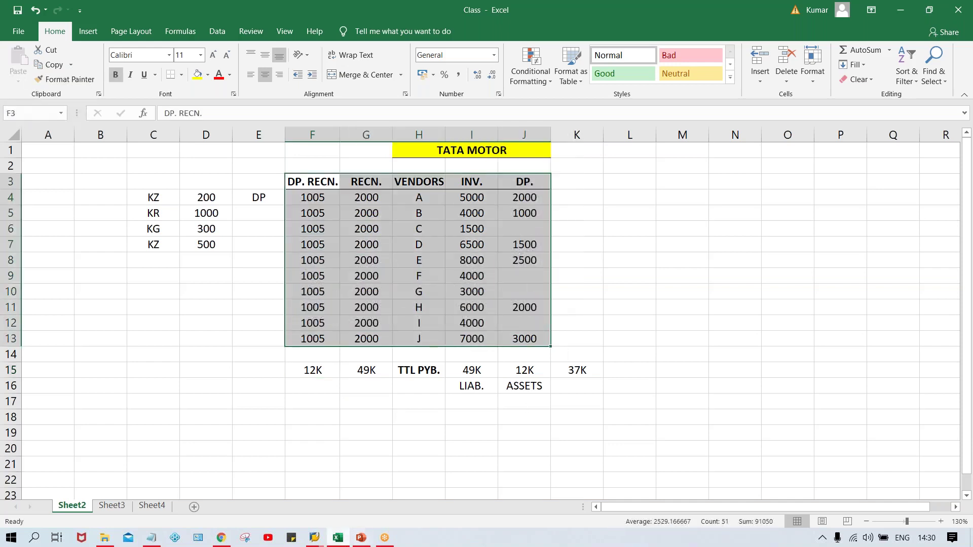
mouse_move(361, 540)
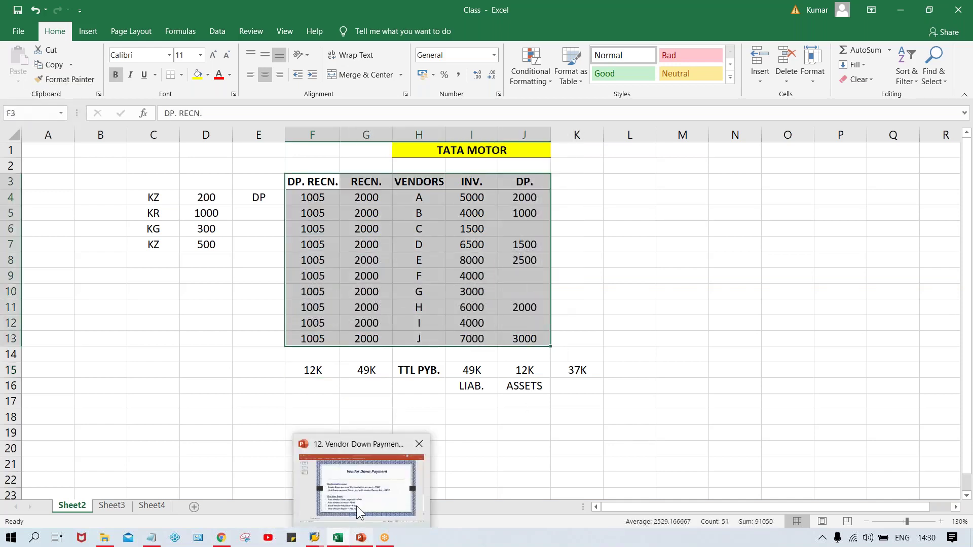
click(357, 505)
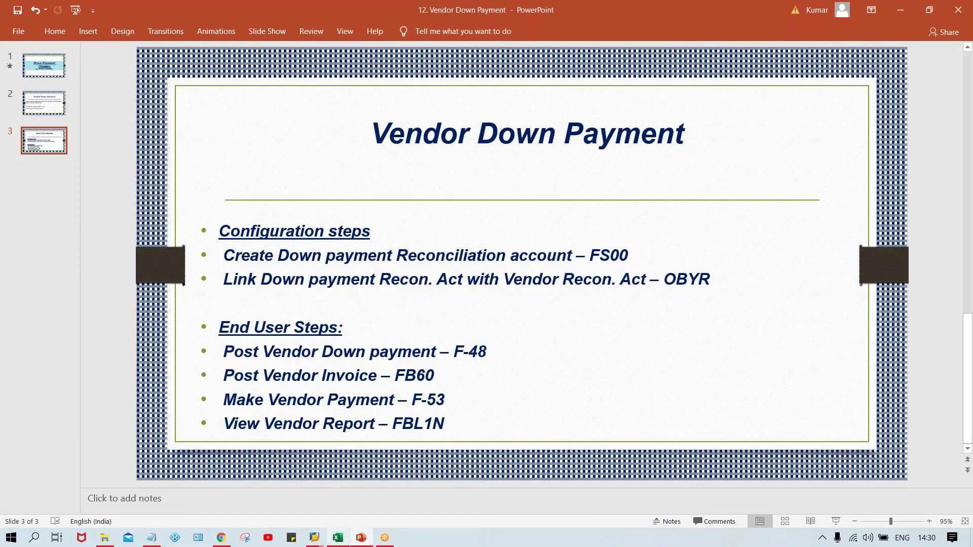
Switch to the SAP Easy Access window and try to run transaction XK02
mouse_move(314, 537)
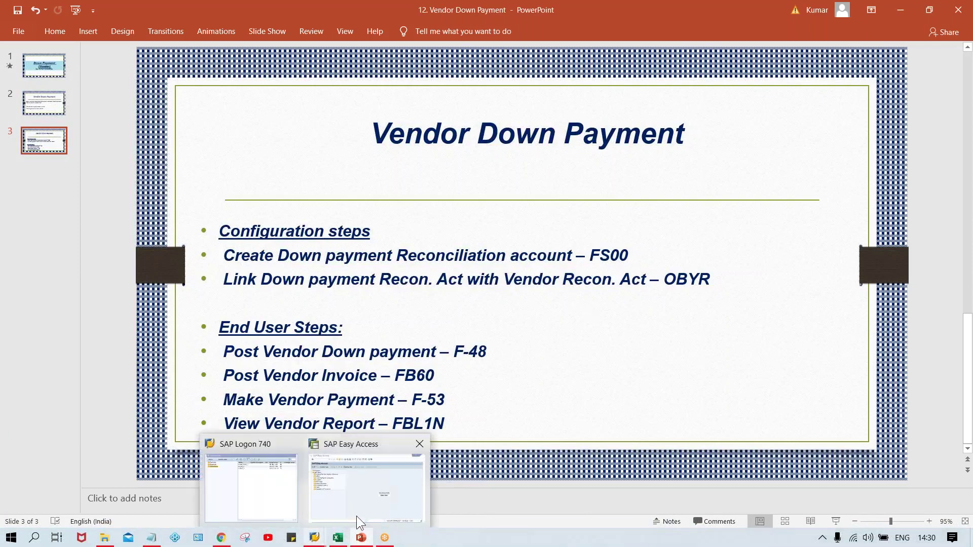
click(357, 516)
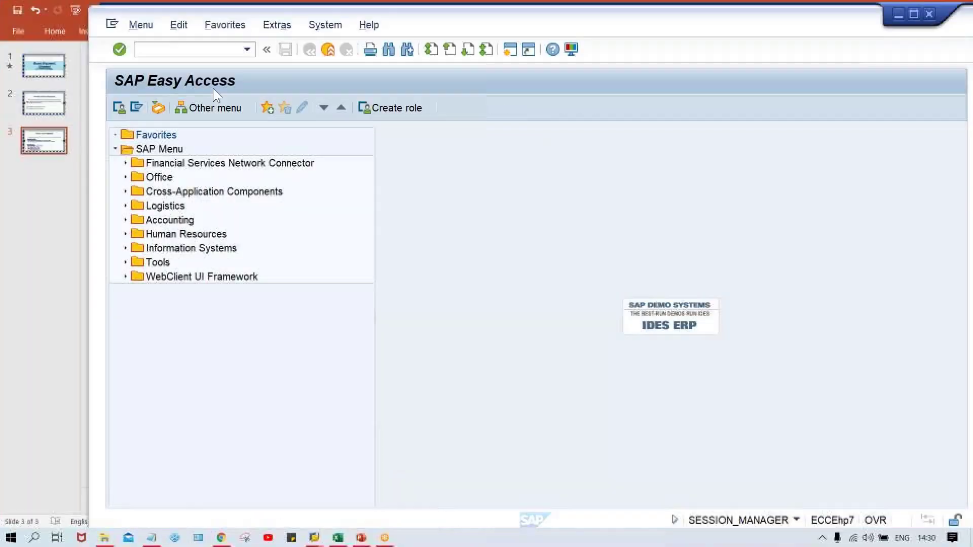
click(154, 53)
text(XK02)
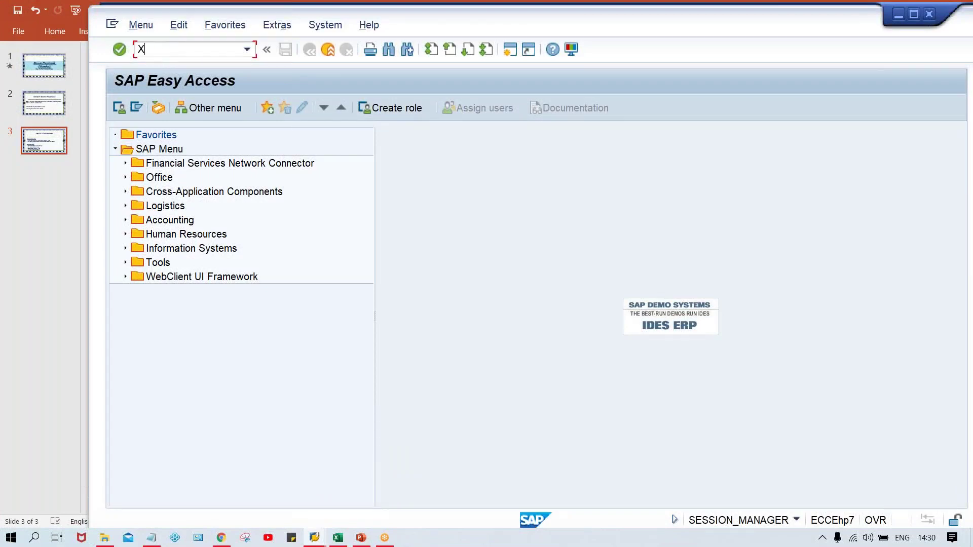
key(Return)
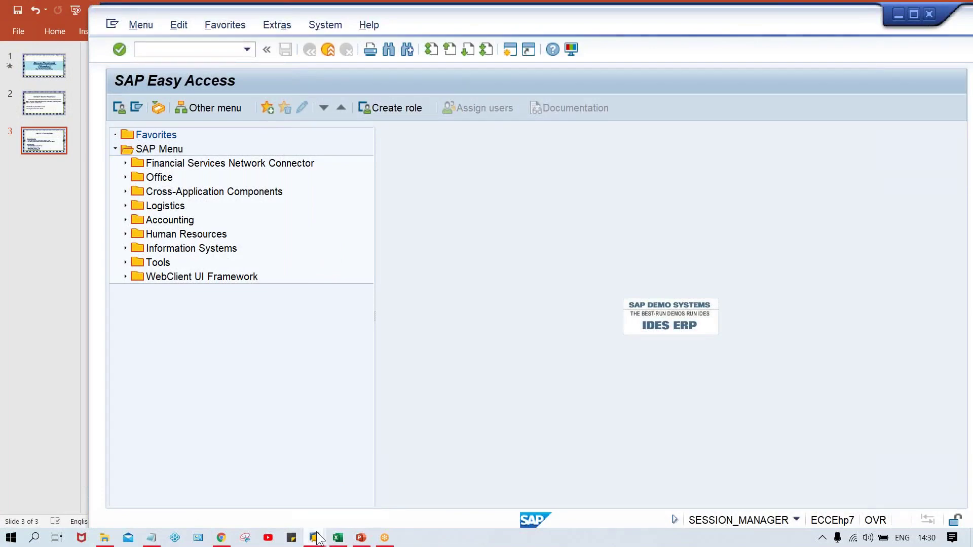
Open a new logon session for the SAP_2 connection from SAP Logon 740 and reposition its window
mouse_move(314, 537)
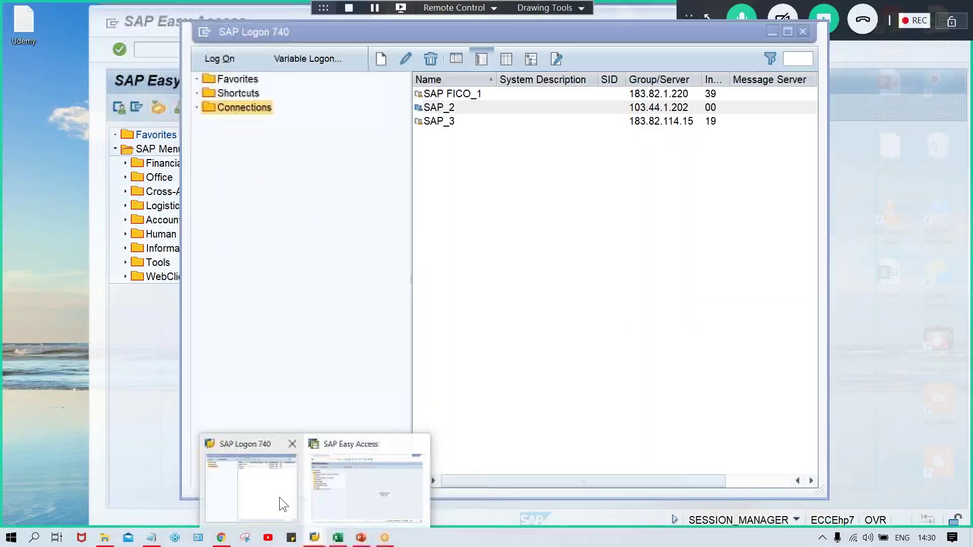
click(279, 497)
click(480, 111)
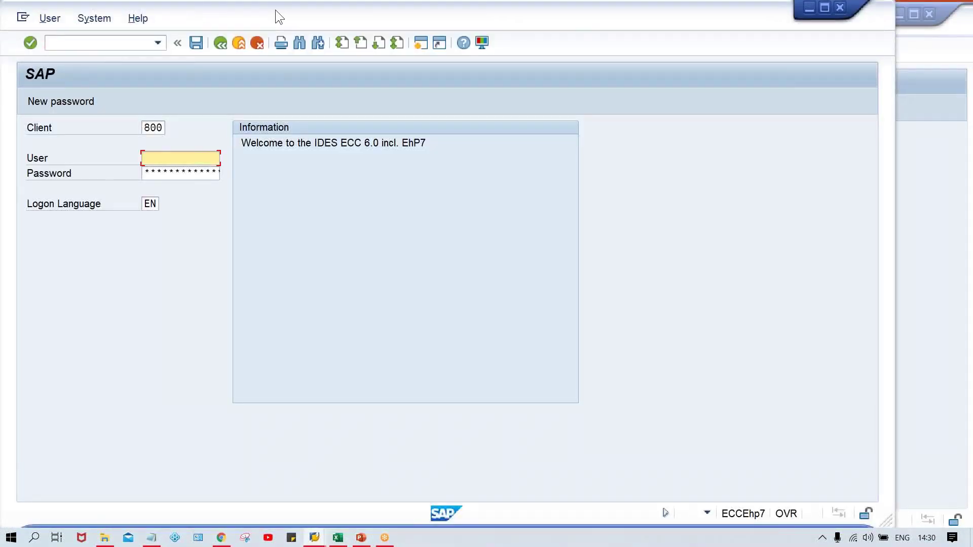
drag(275, 10, 349, 13)
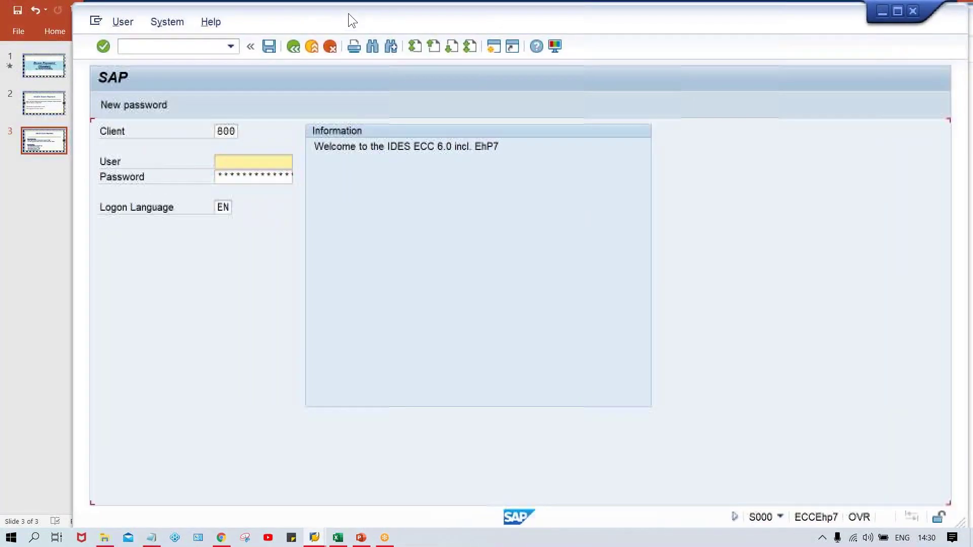
Log on to client 800 with the user name and password, declining the detailed error description
key(Down)
key(Down)
key(Return)
key(Tab)
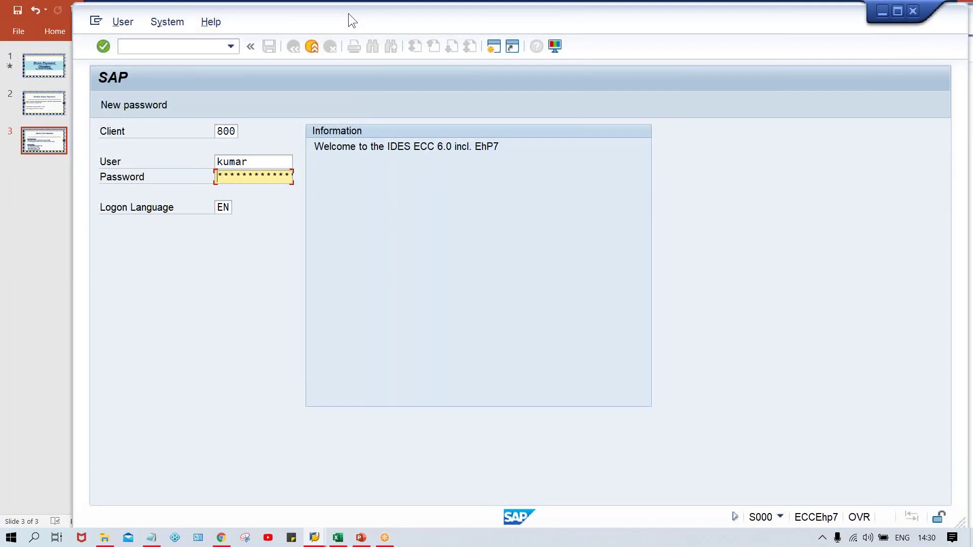
key(Return)
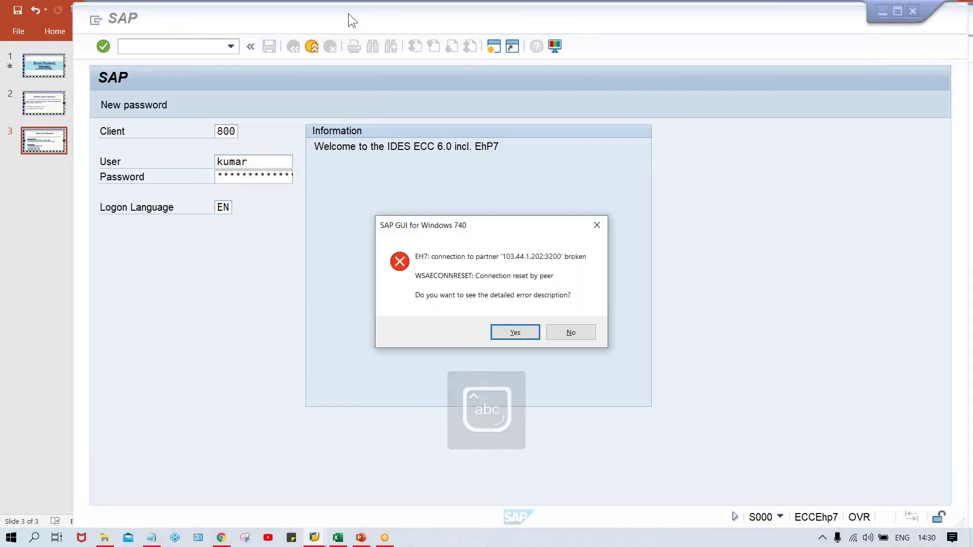
click(588, 332)
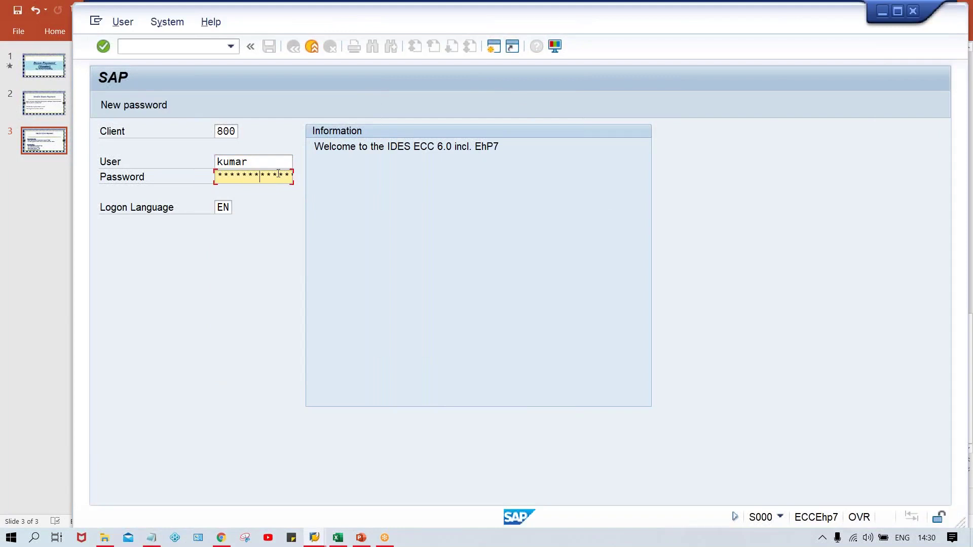
key(Return)
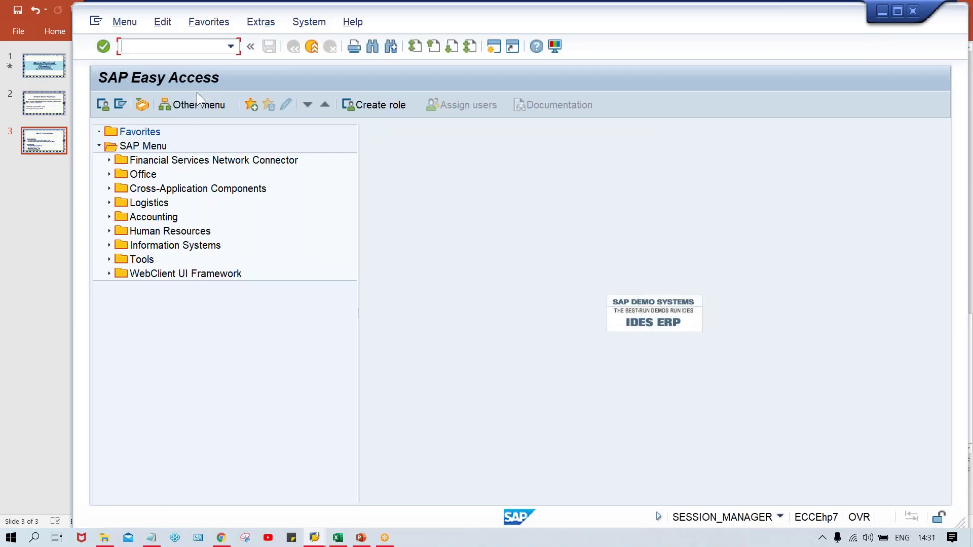
Run transaction XK02 and open the company code accounting info of the test vendor in company code TM00
text(xk02)
key(Return)
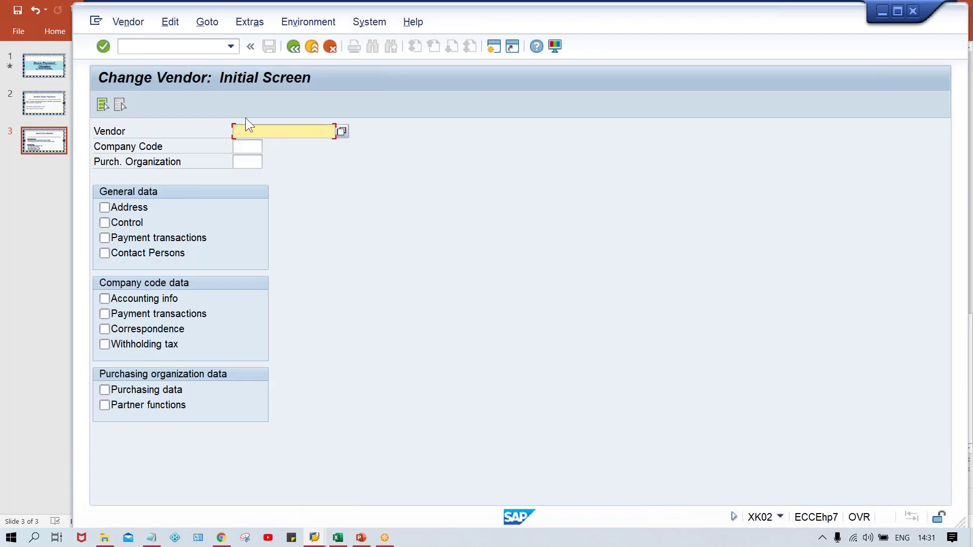
click(248, 131)
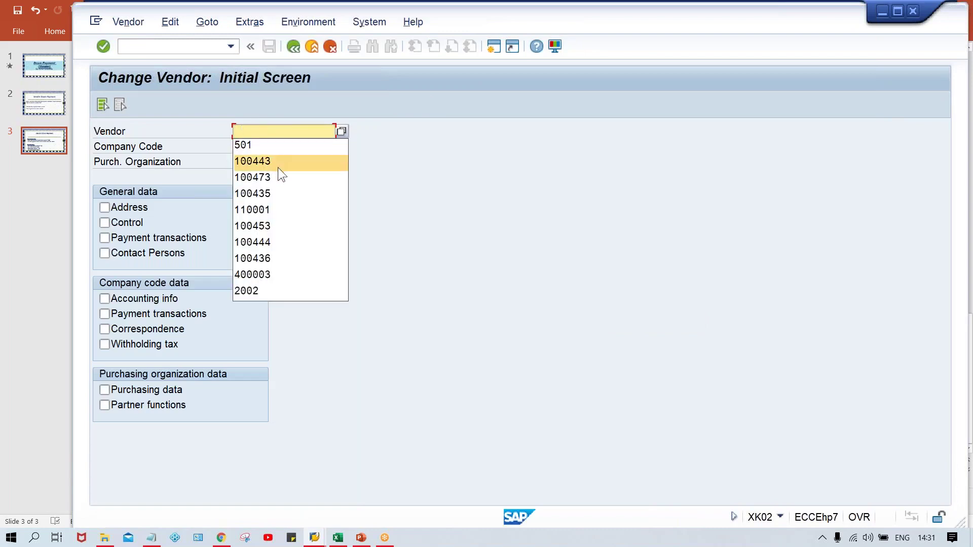
click(287, 212)
key(BackSpace)
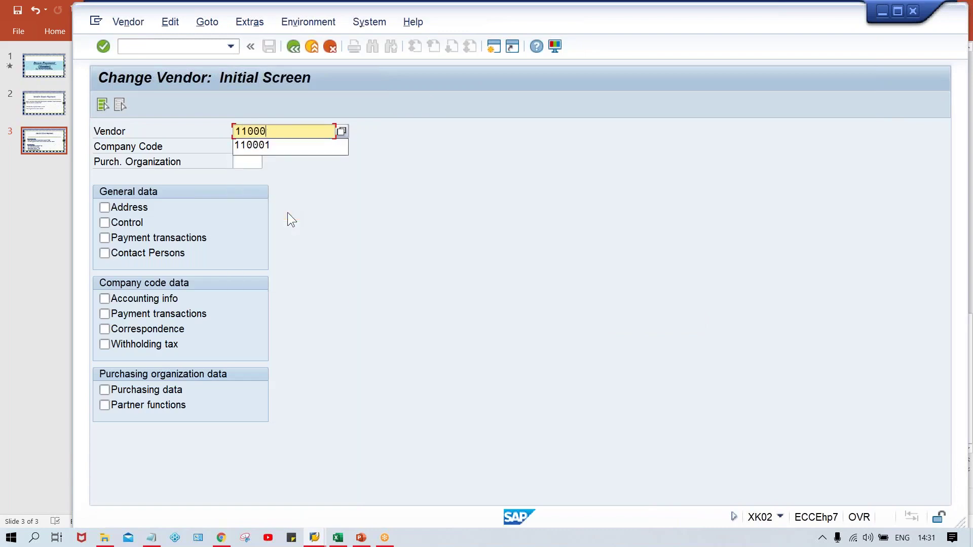
text(3)
key(Tab)
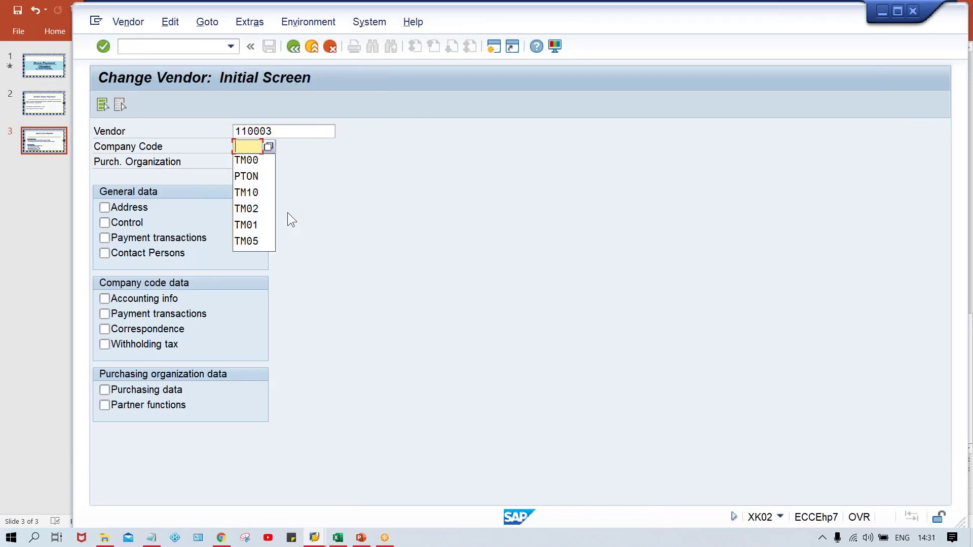
key(Down)
key(Return)
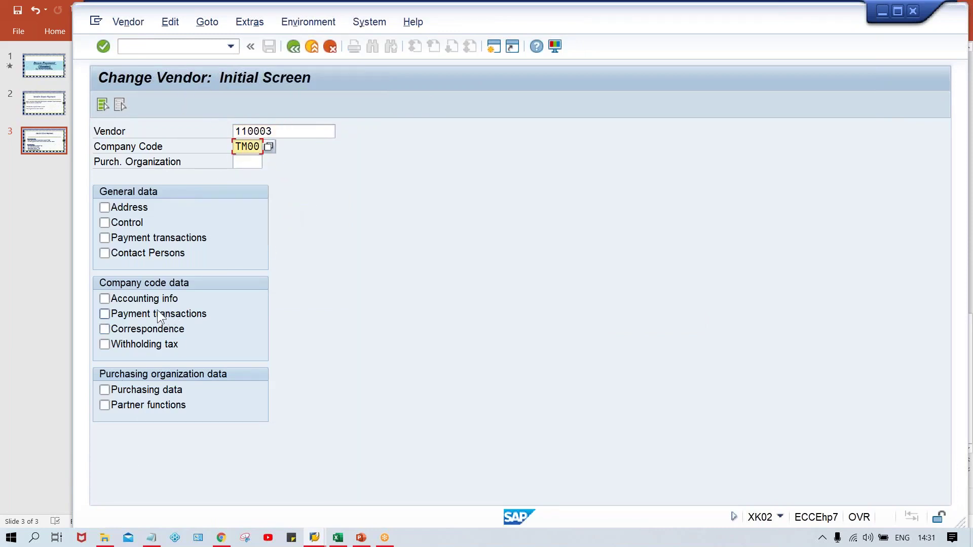
click(149, 301)
key(Return)
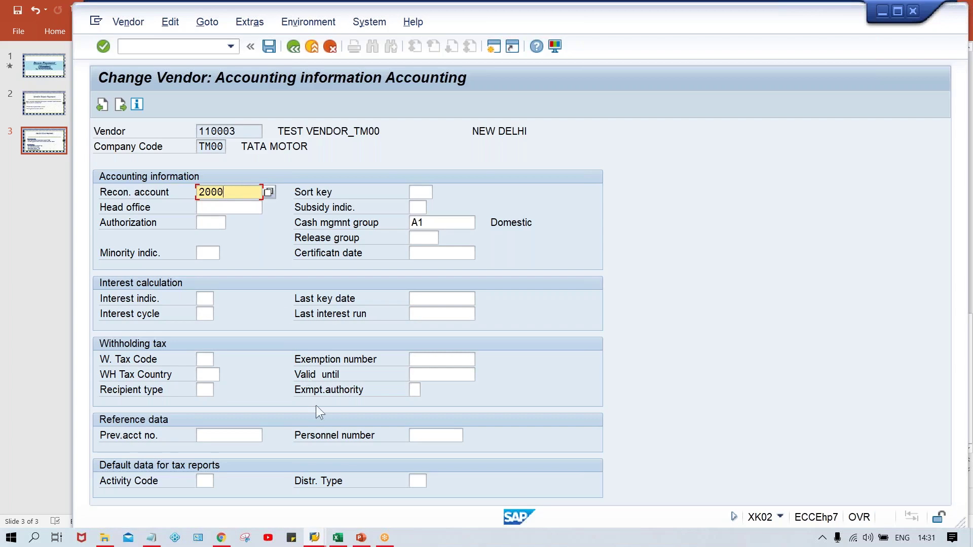
Switch to Excel, glancing at the PowerPoint steps slide, and compare vendor A's DP. RECN. and RECN. accounts in row 4
click(336, 539)
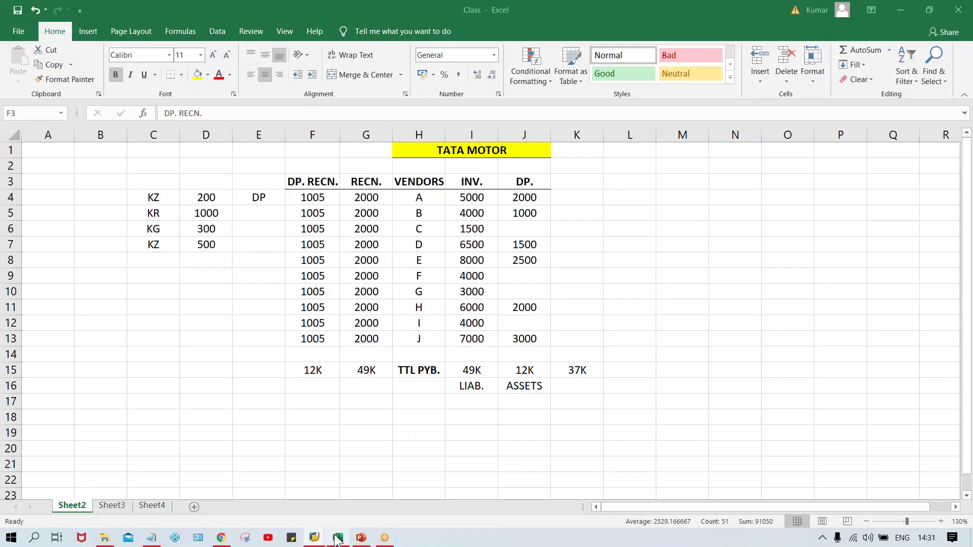
click(361, 538)
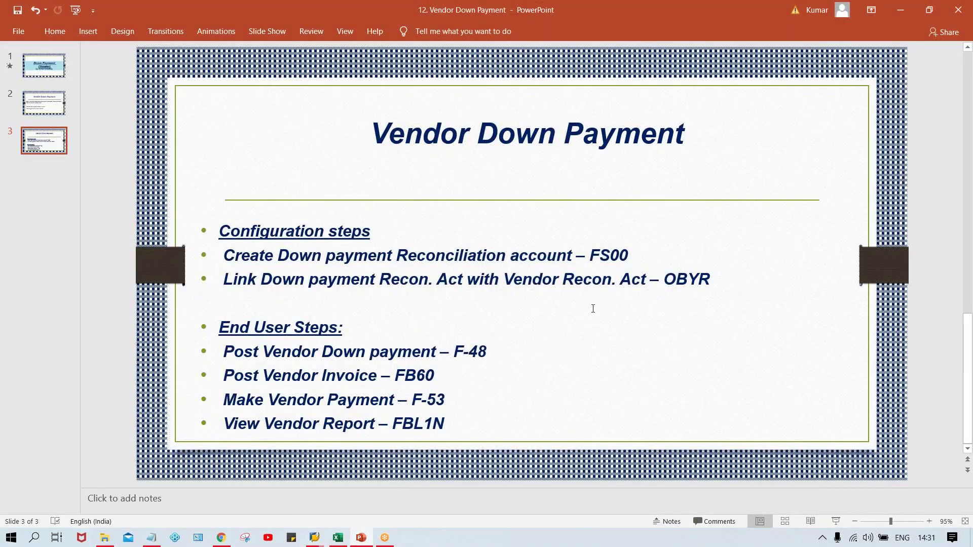
click(338, 538)
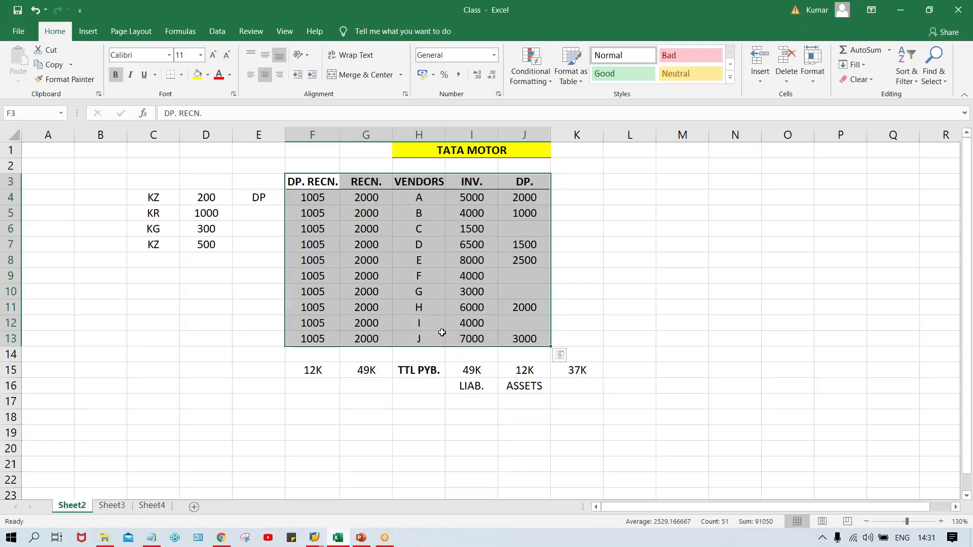
click(306, 197)
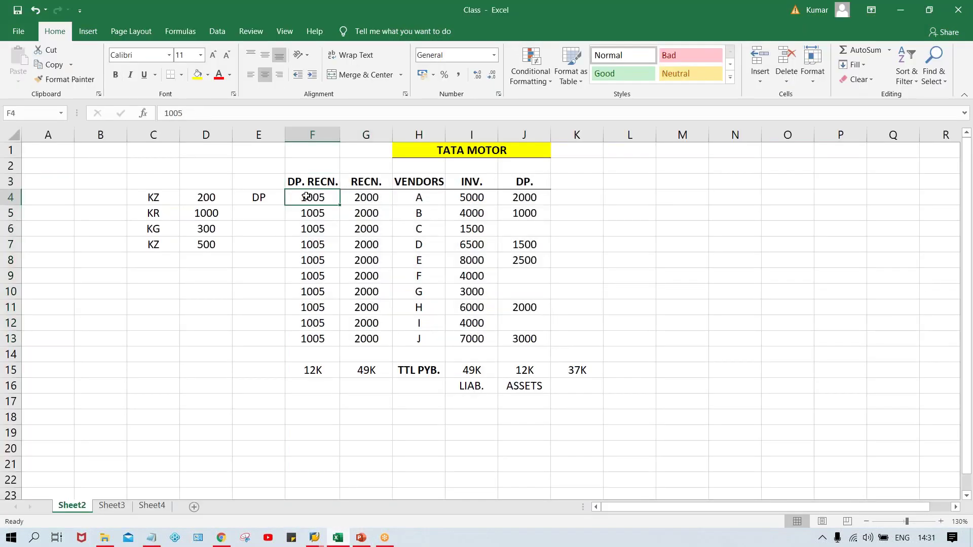
click(372, 197)
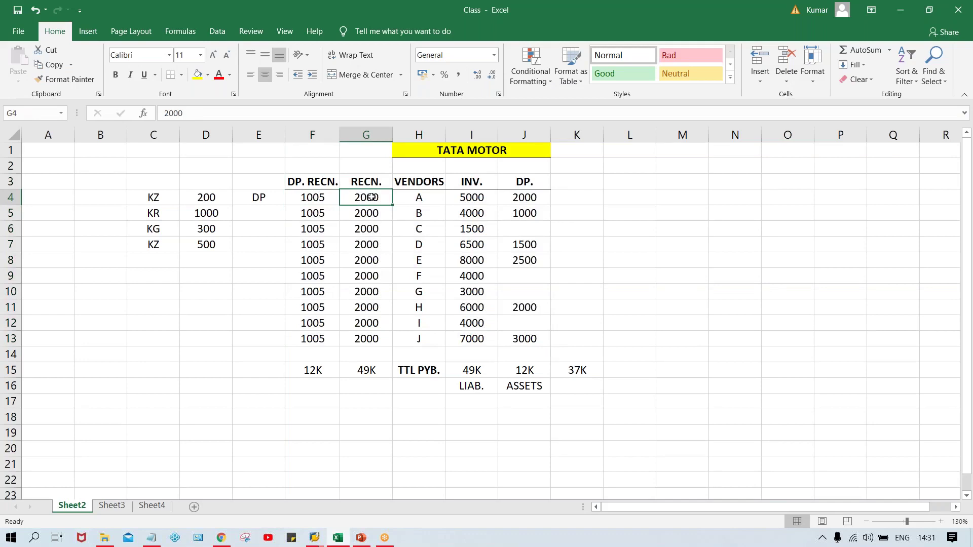
click(366, 164)
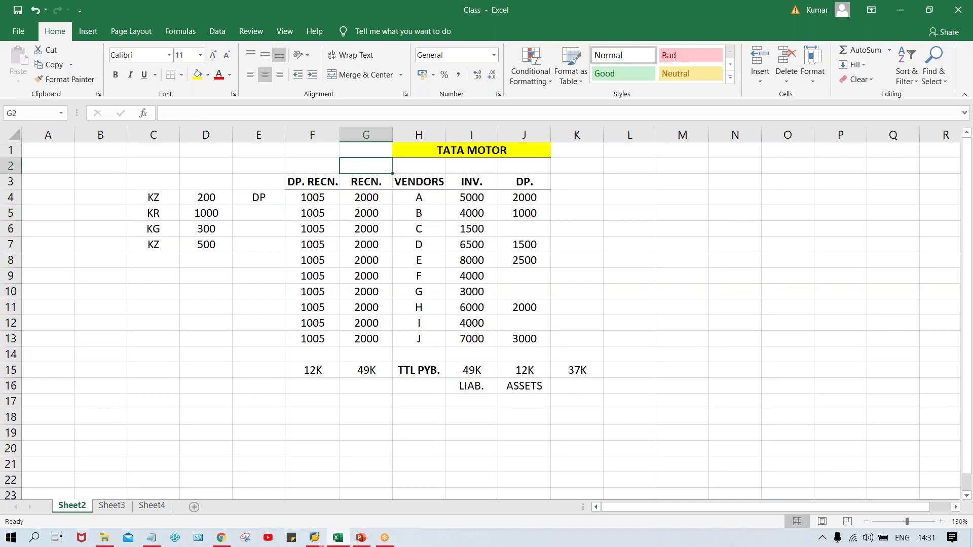
click(364, 198)
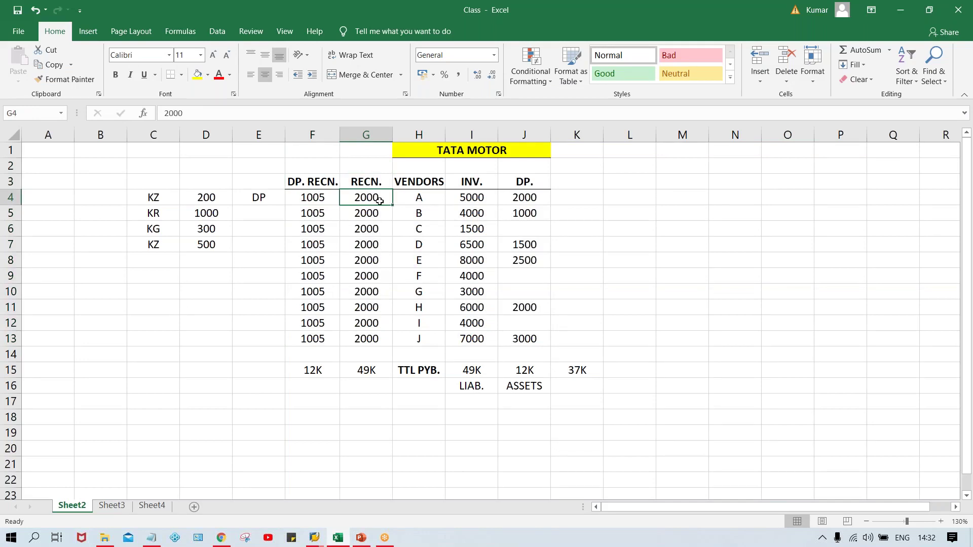
click(313, 201)
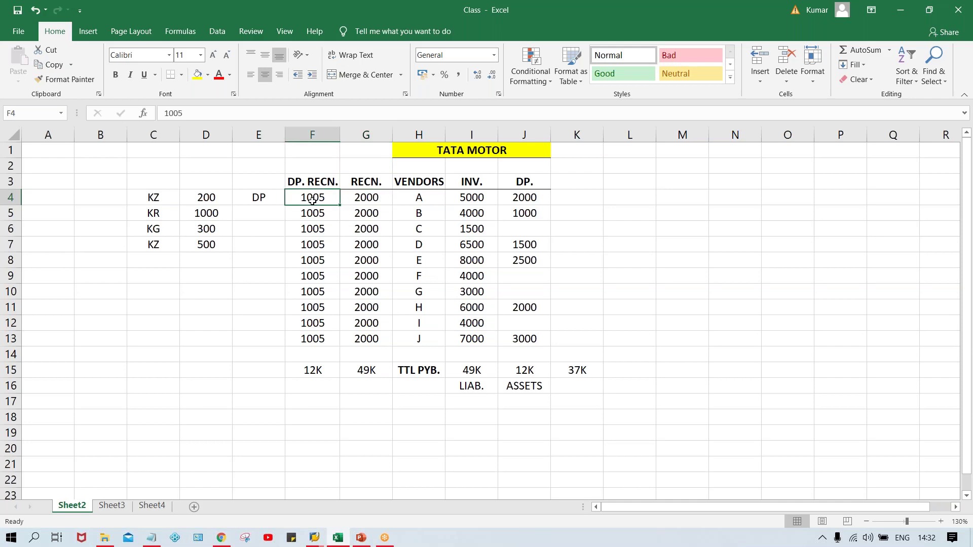
Examine how vendor A's INV. and DP. amounts relate to the two reconciliation accounts, and switch to PowerPoint to review the steps slide
click(472, 197)
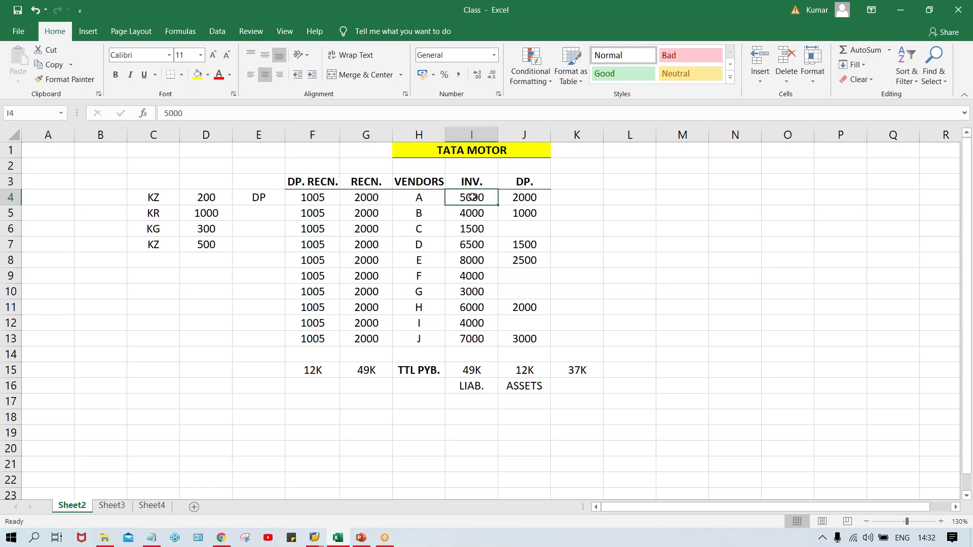
click(371, 198)
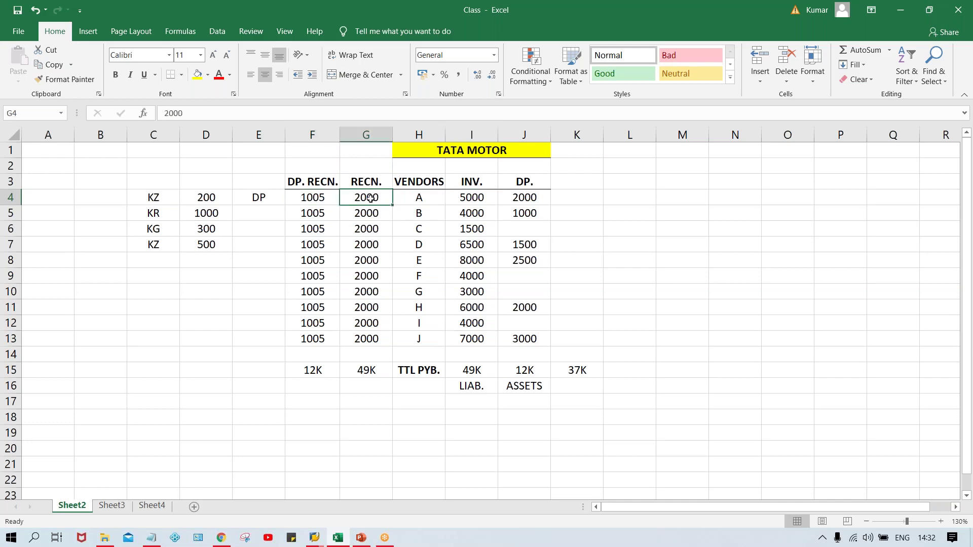
click(522, 197)
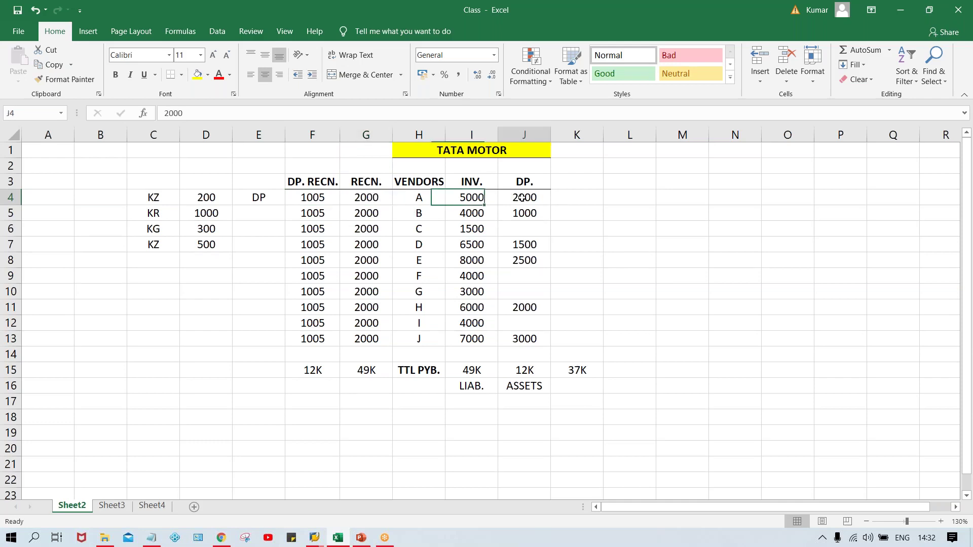
click(319, 200)
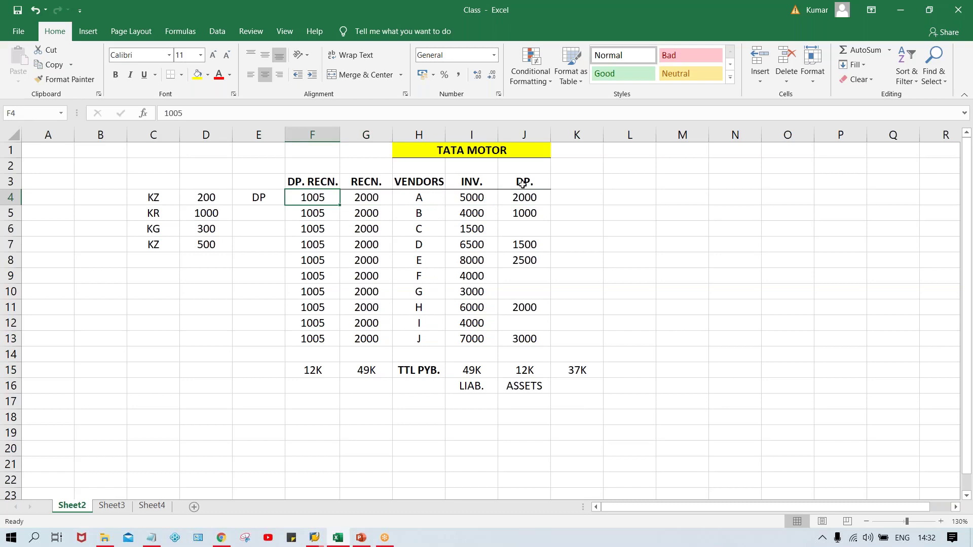
click(528, 199)
click(470, 199)
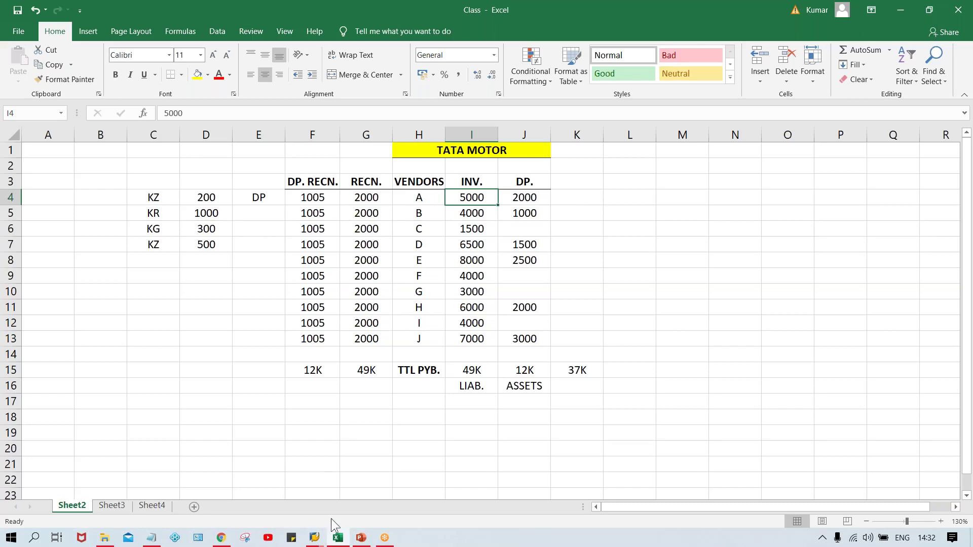
mouse_move(326, 537)
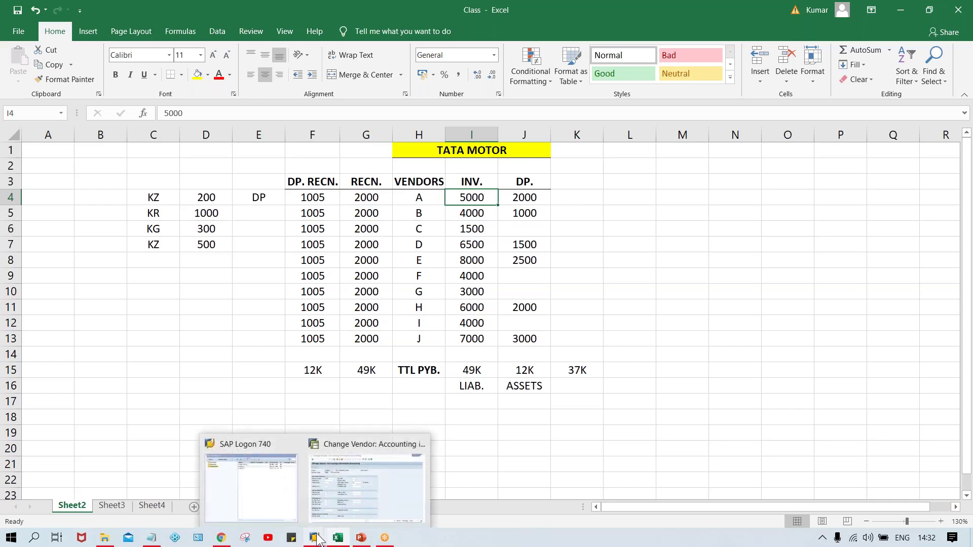
click(361, 537)
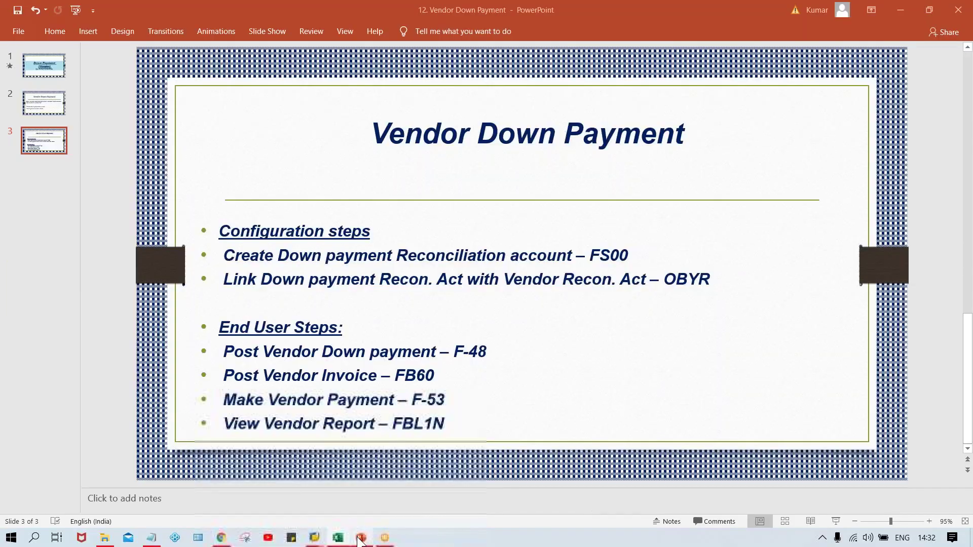
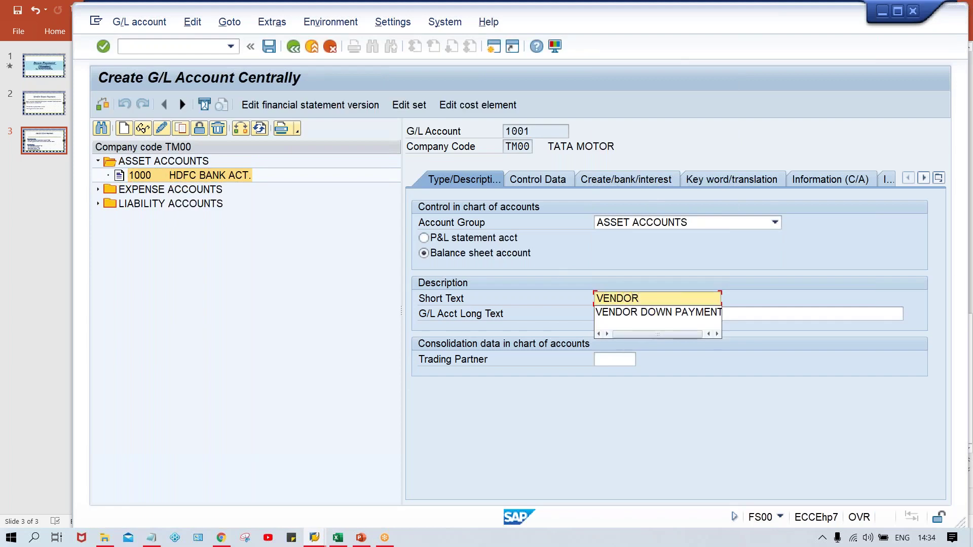
Set both the short text and the G/L account long text of the new asset account to VENDOR DOWN PAYMENT
key(Down)
key(Return)
key(ctrl+a)
key(ctrl+c)
key(Tab)
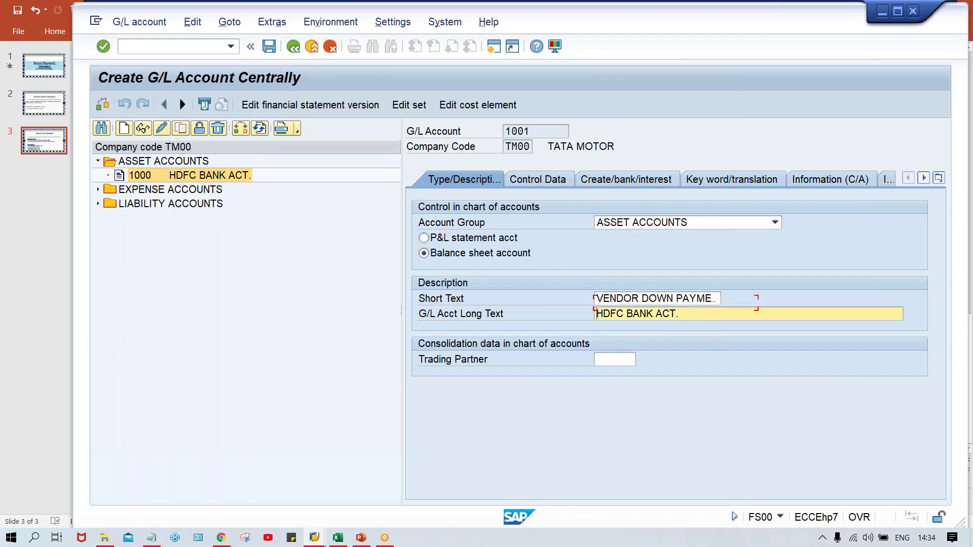
key(ctrl+a)
key(ctrl+v)
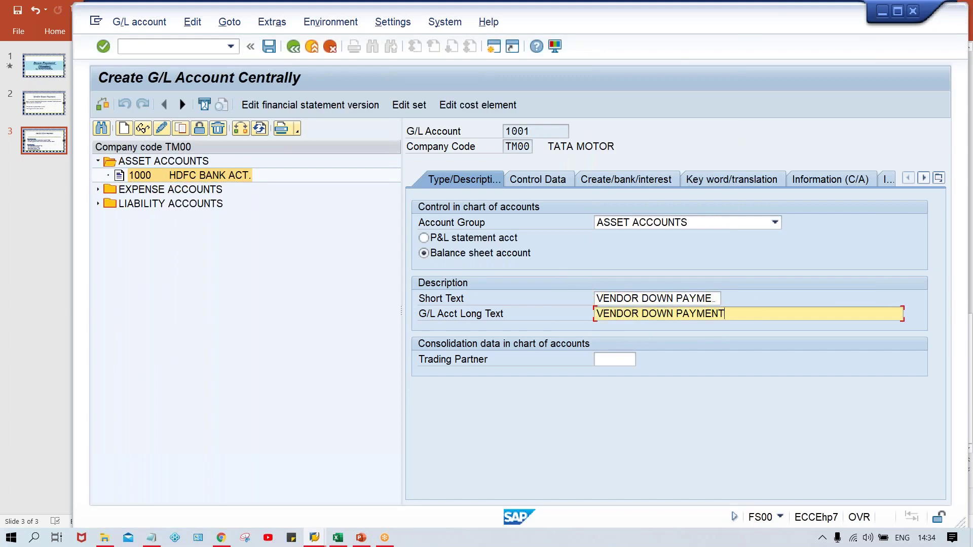
Set the reconciliation account type to Vendors in the new G/L account's control data
click(547, 183)
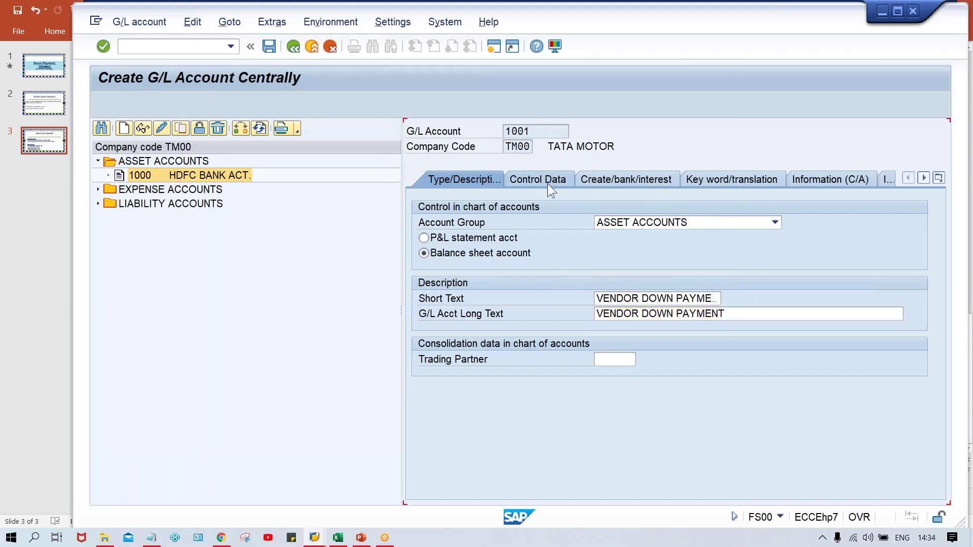
click(665, 314)
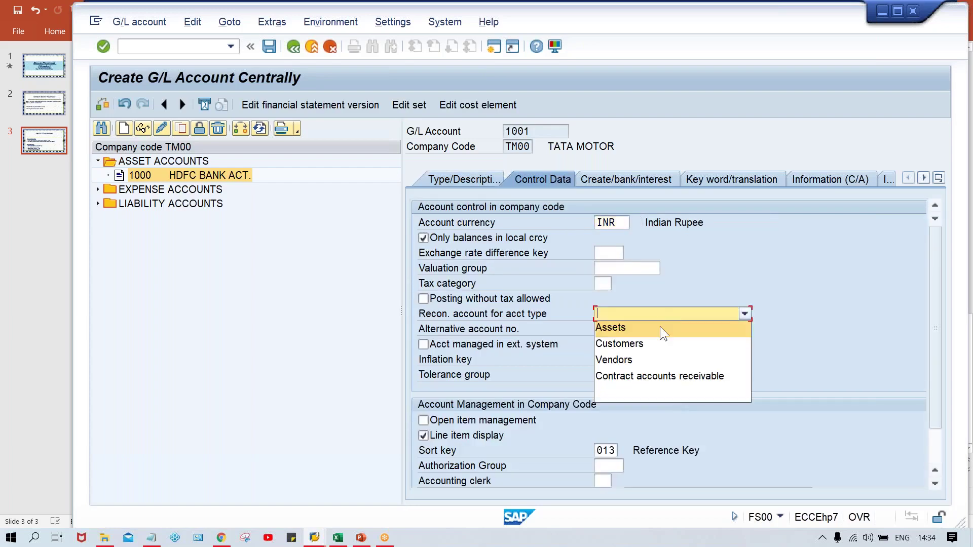
click(655, 360)
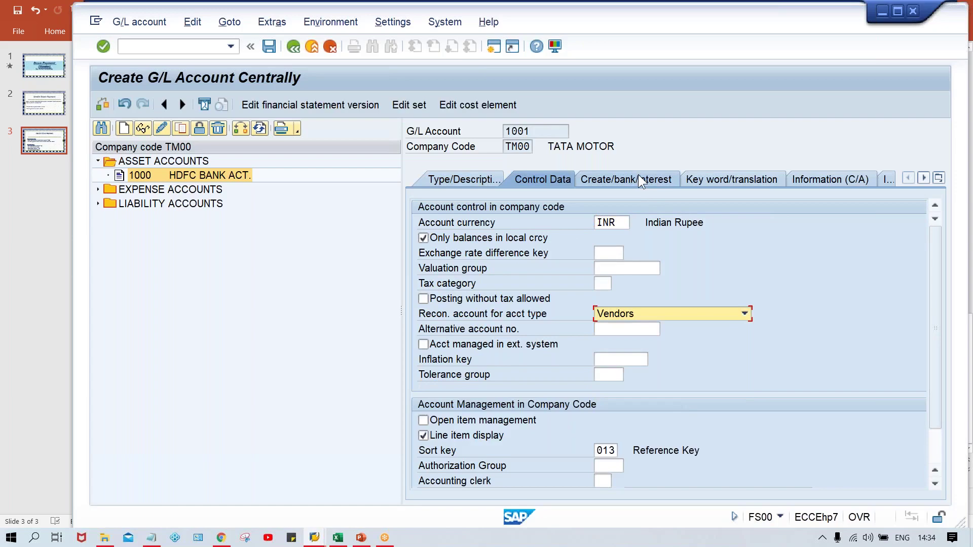
click(464, 239)
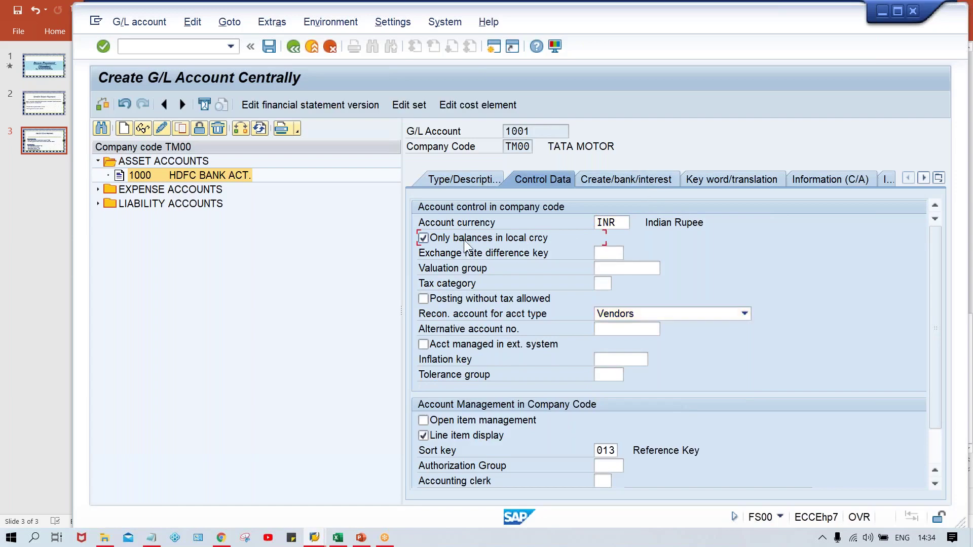
Set the field status group to G067 (Reconciliation accounts) and save the new vendor down payment G/L account
click(627, 179)
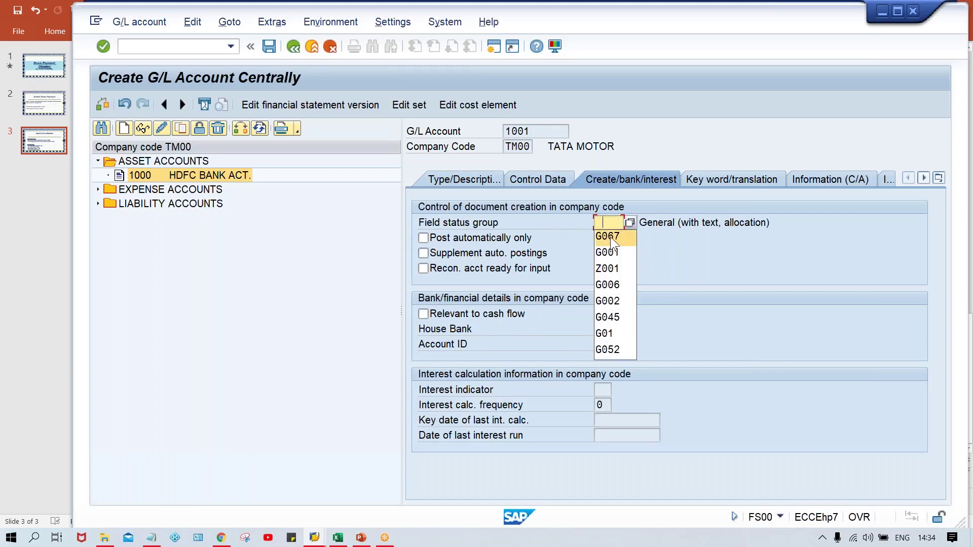
click(610, 236)
key(Return)
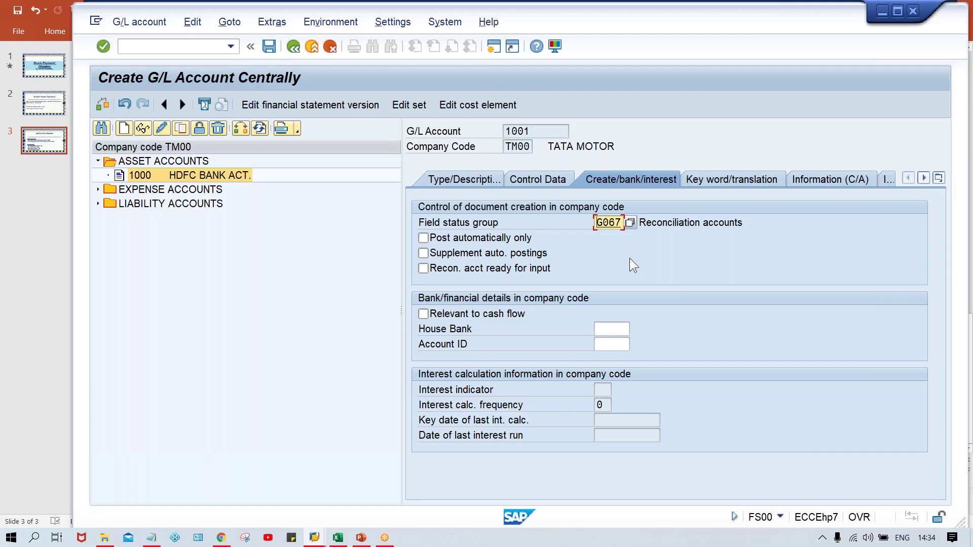
key(ctrl+s)
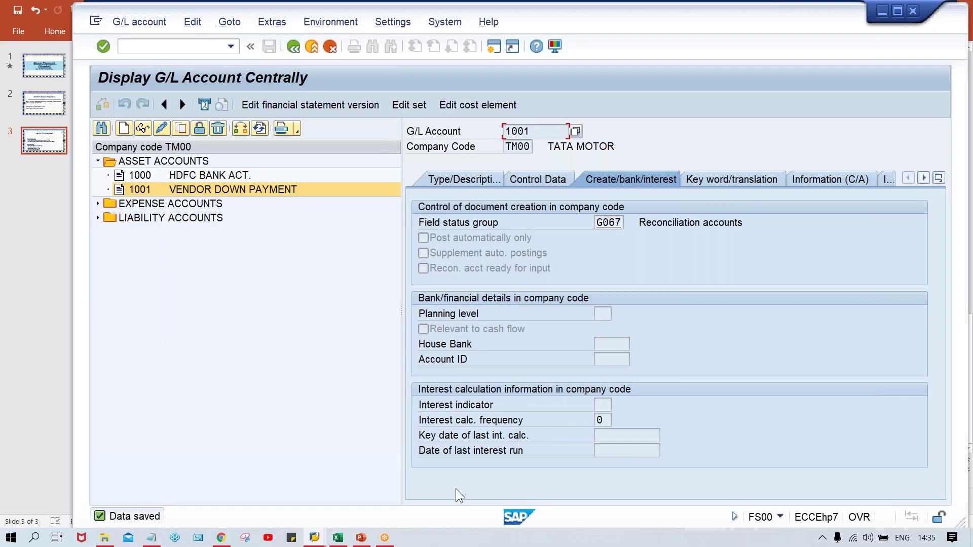
Switch to PowerPoint to review the vendor down payment configuration steps, and switch to the TATA MOTOR sheet in Excel
mouse_move(361, 539)
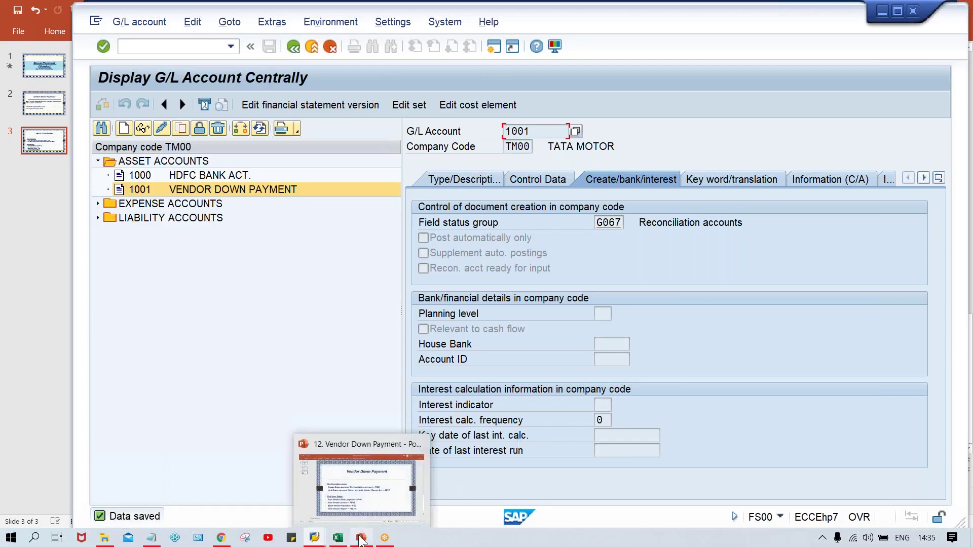
click(373, 501)
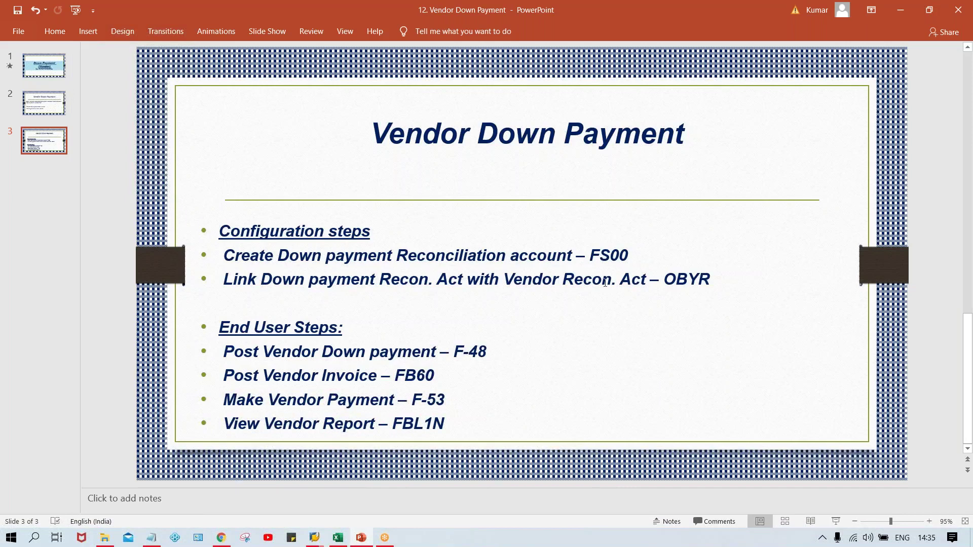
click(342, 539)
click(578, 248)
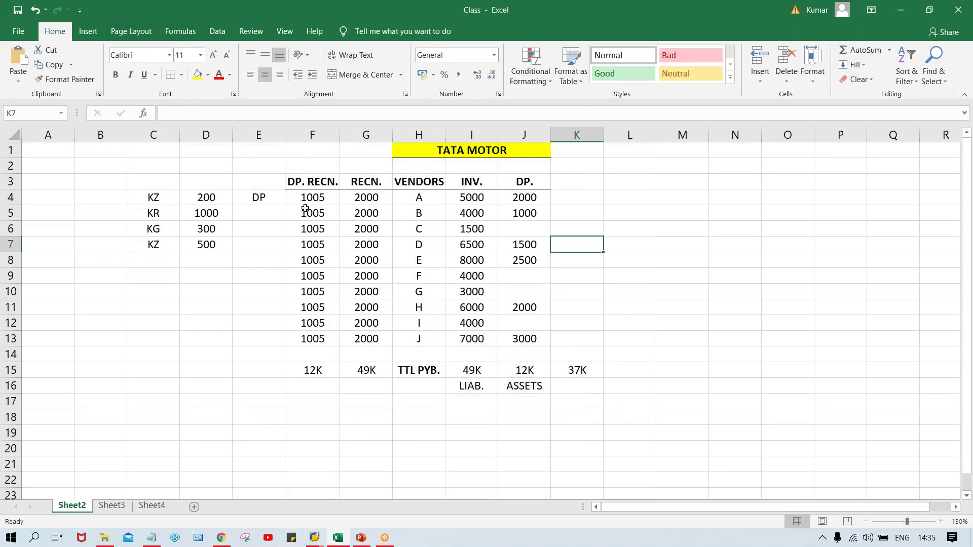
Enter document type KZ with NP in F17:G17 and KZ with DP in F18:G18, below the totals
click(320, 403)
text(K)
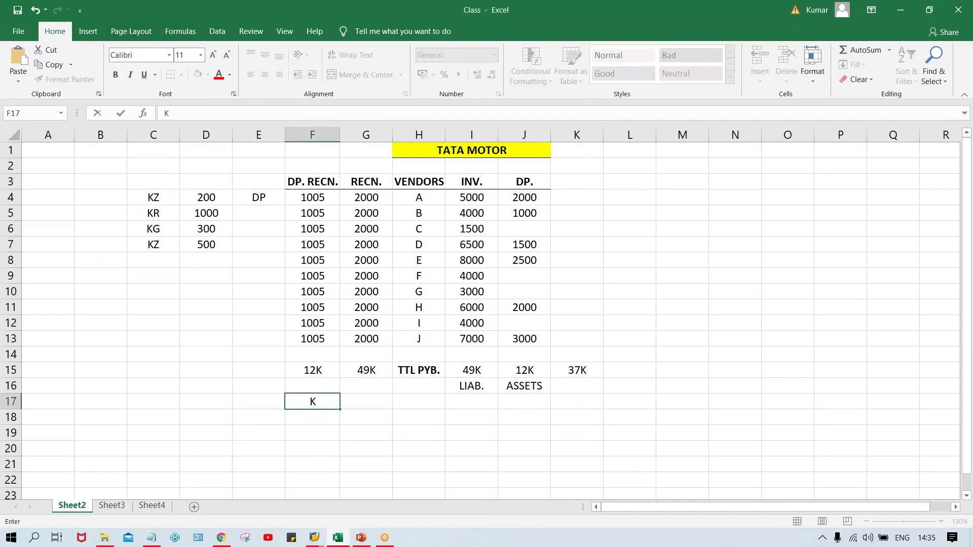
text(Z)
key(Tab)
text(NP)
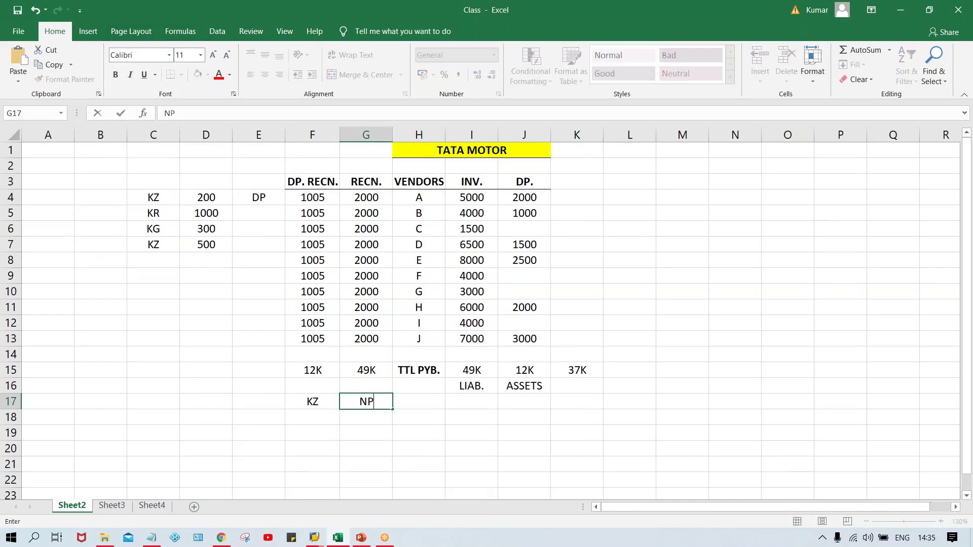
key(Return)
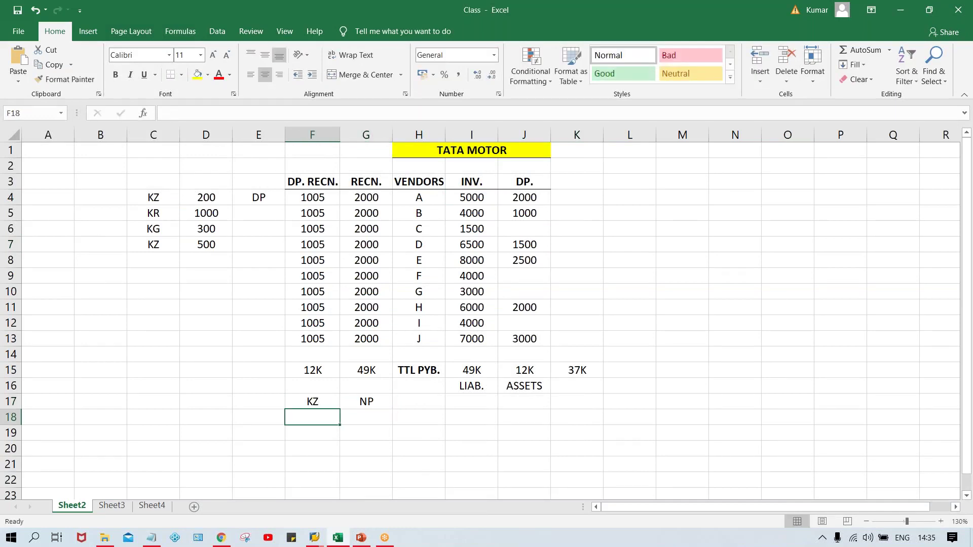
text(KZ)
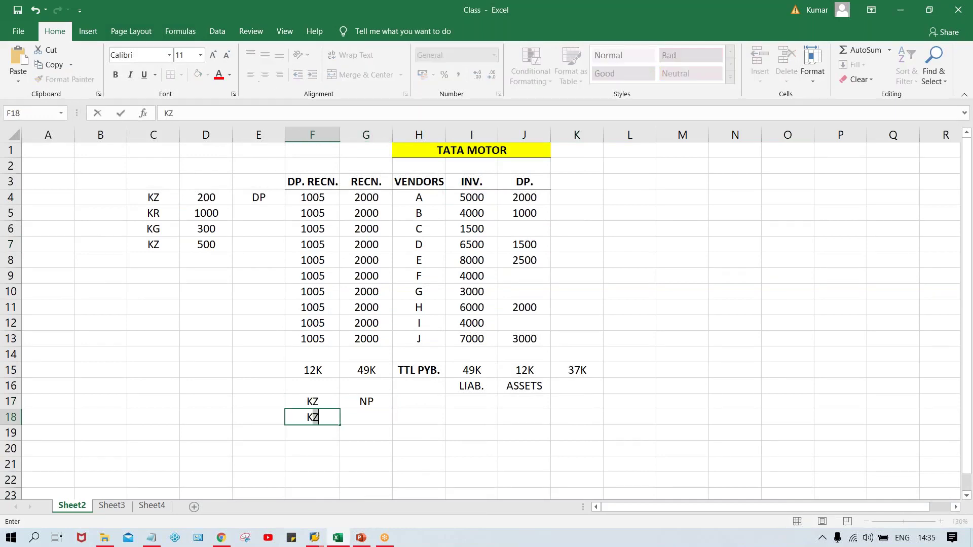
key(Tab)
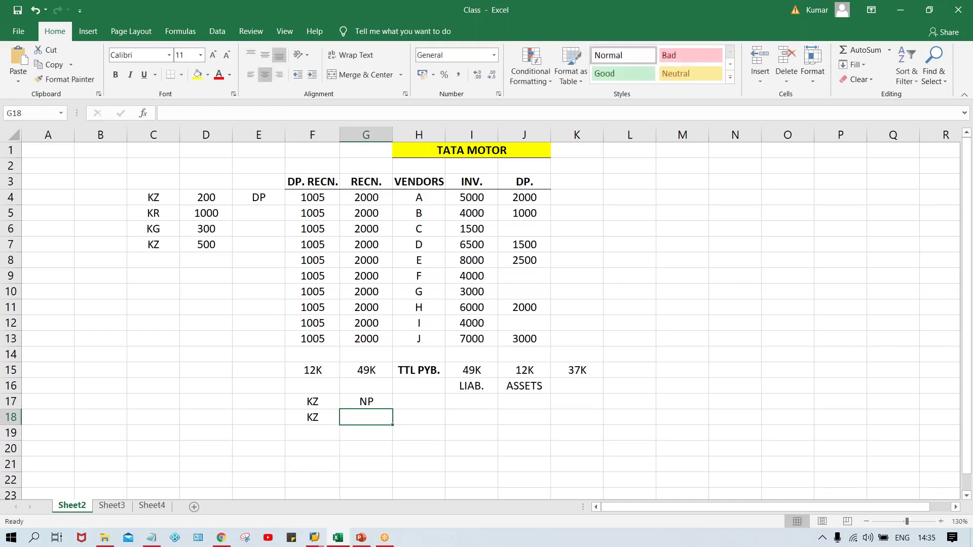
text(DO)
key(BackSpace)
text(P)
key(Return)
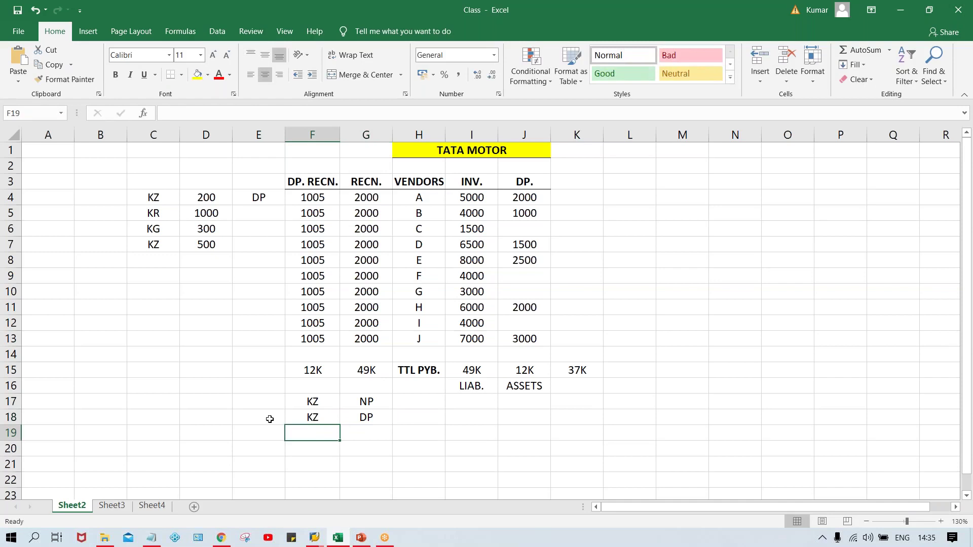
Enter vendor A in E18, beside the KZ and DP entries
click(316, 398)
click(310, 419)
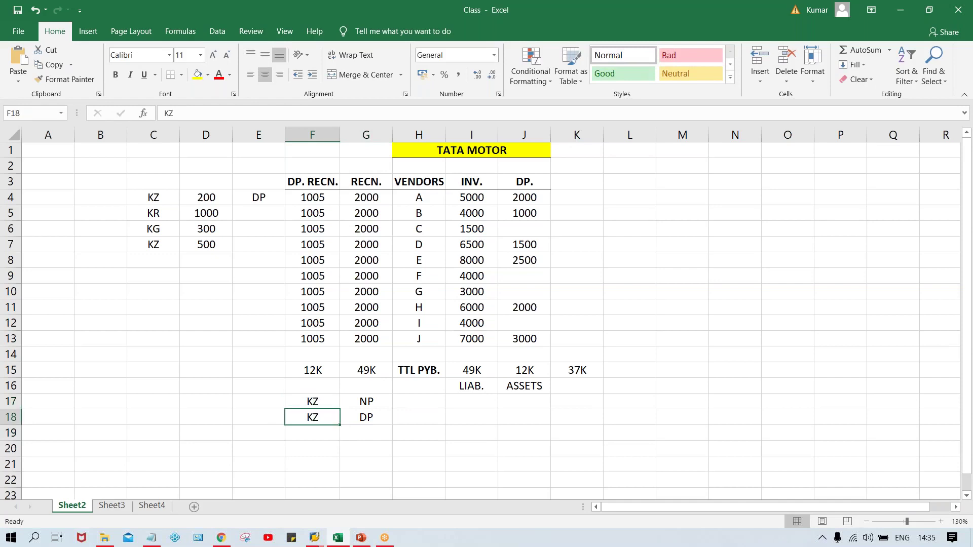
click(262, 415)
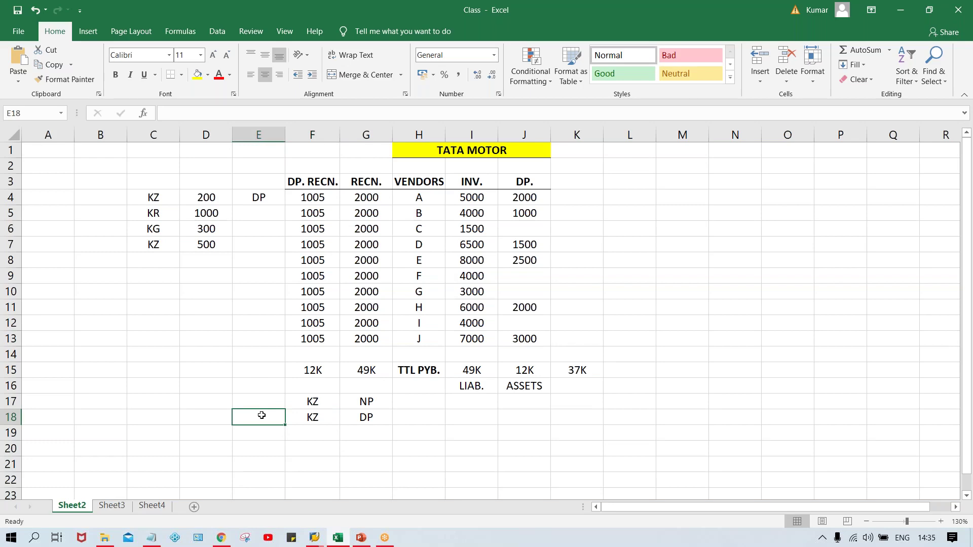
text(A)
key(Return)
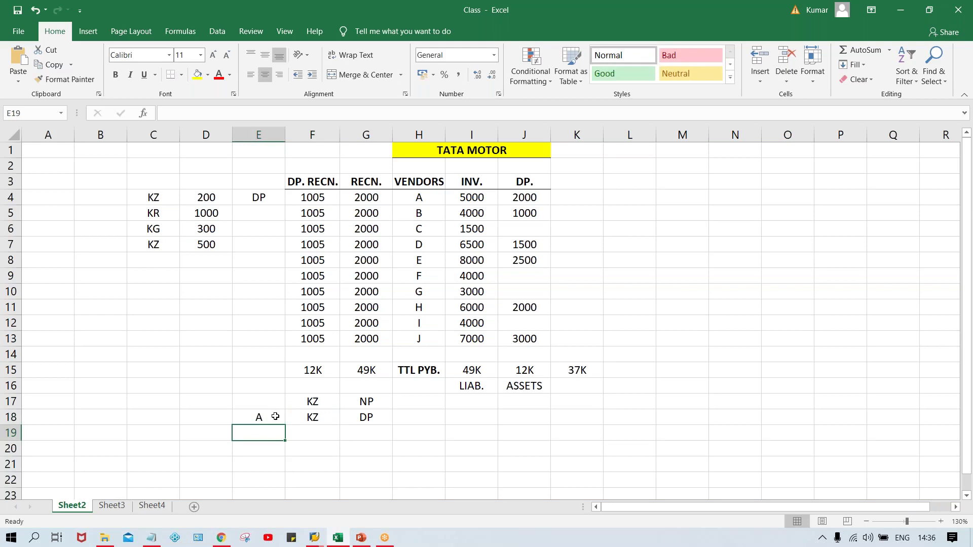
Compare vendor A's RECN. and DP. RECN. account entries in row 4
click(366, 199)
click(300, 202)
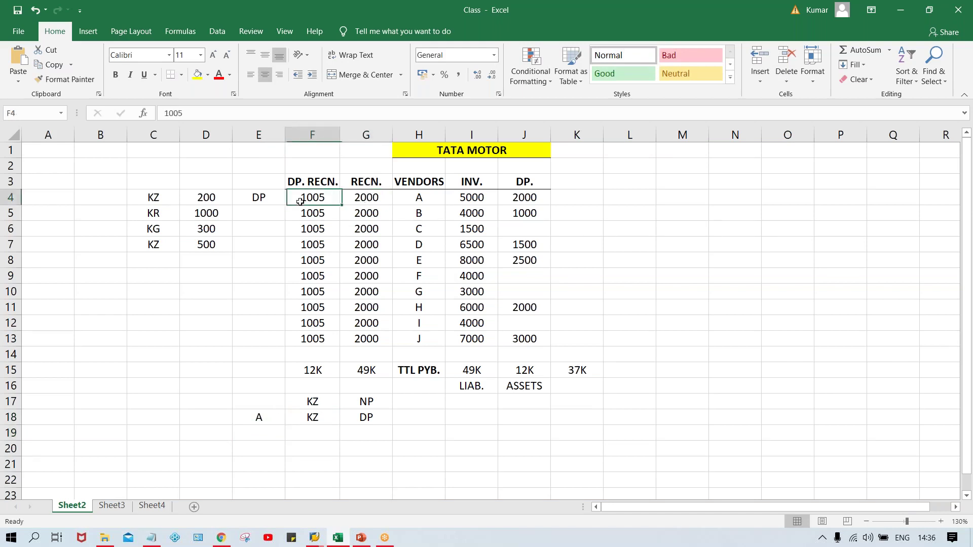
click(384, 192)
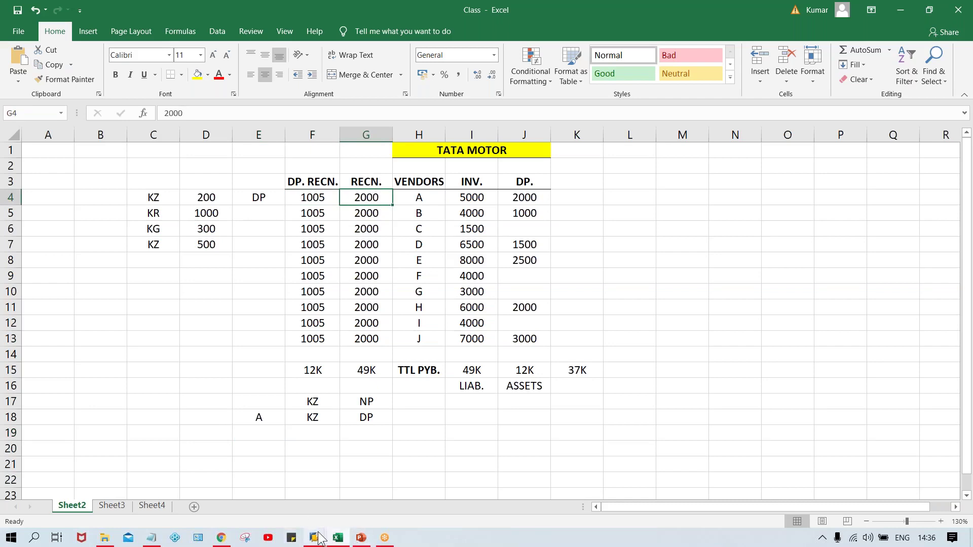
Check the account-linking step on the PowerPoint slide, and switch to SAP to open transaction OBYR
mouse_move(320, 538)
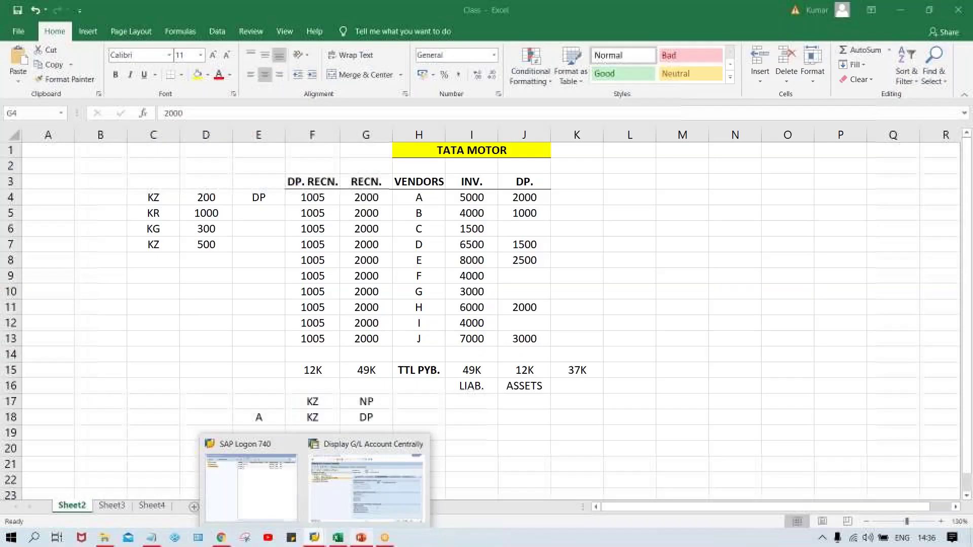
click(361, 539)
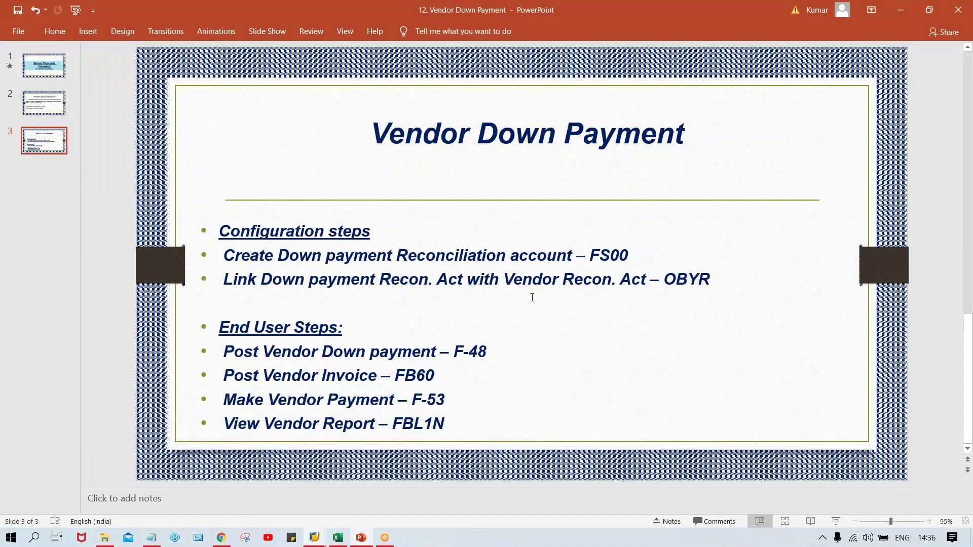
mouse_move(314, 540)
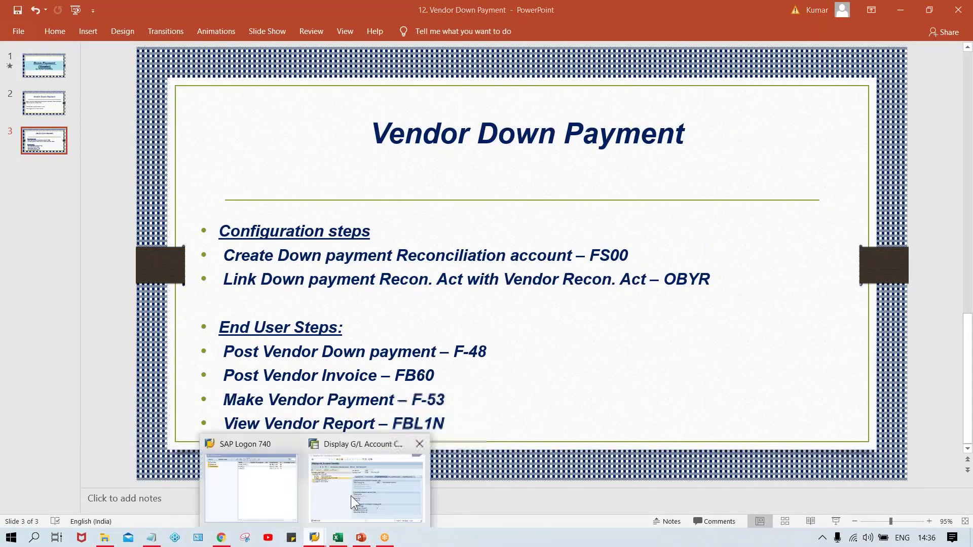
click(351, 495)
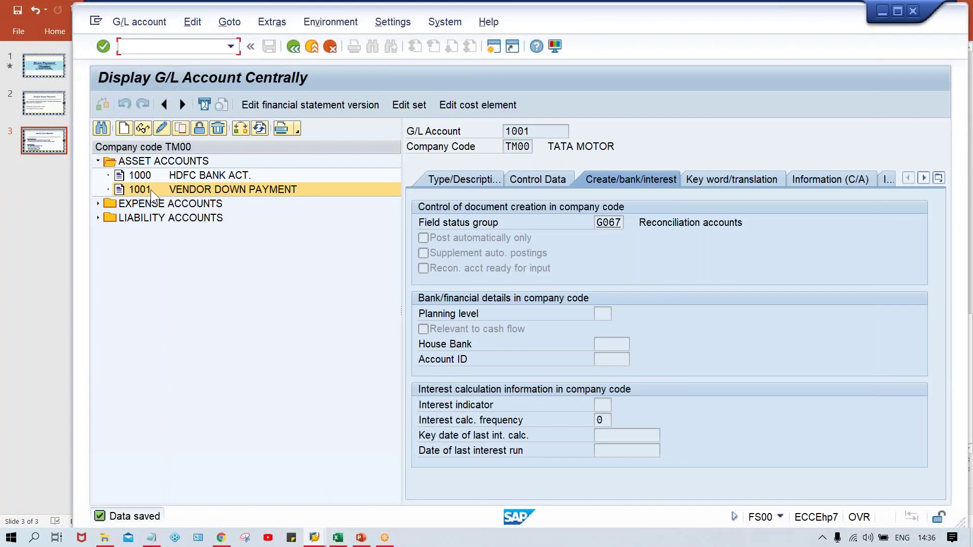
text(/NOBYR)
key(Return)
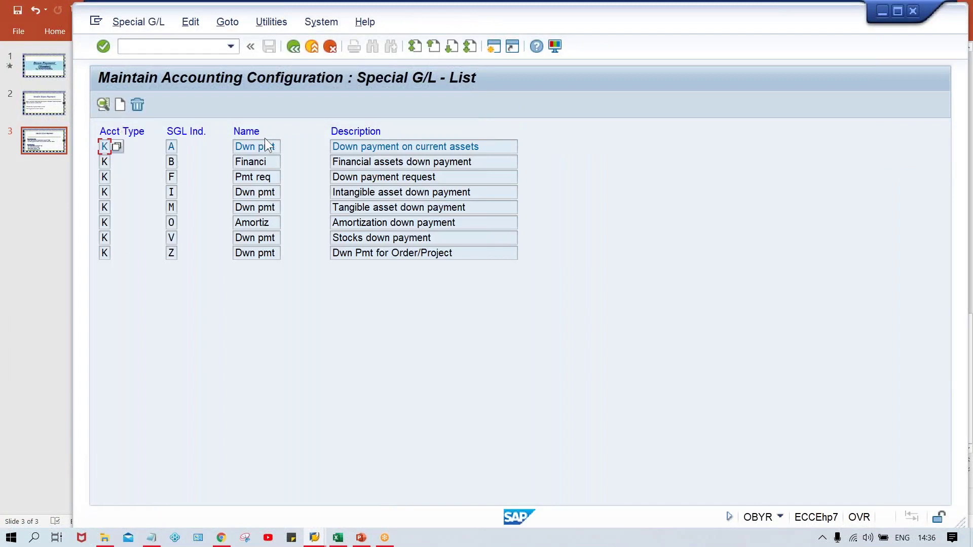
Open the account assignment for vendor special G/L indicator A, Down payment on current assets, in chart of accounts TCOA
click(170, 148)
double_click(380, 146)
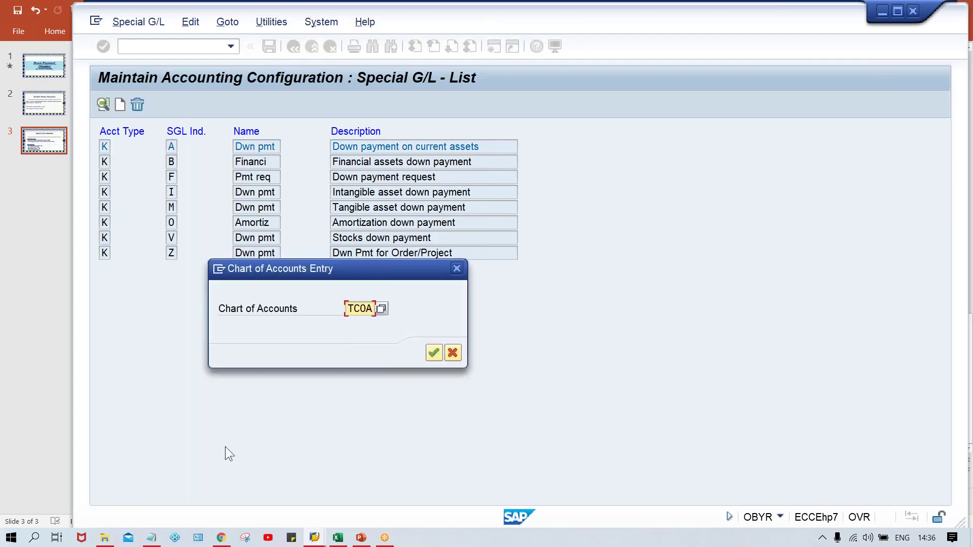
key(Return)
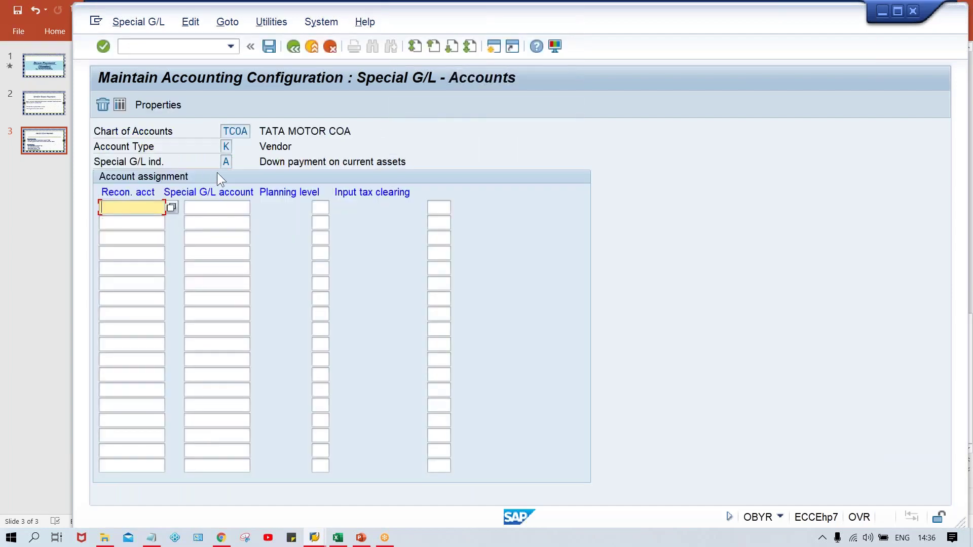
click(226, 146)
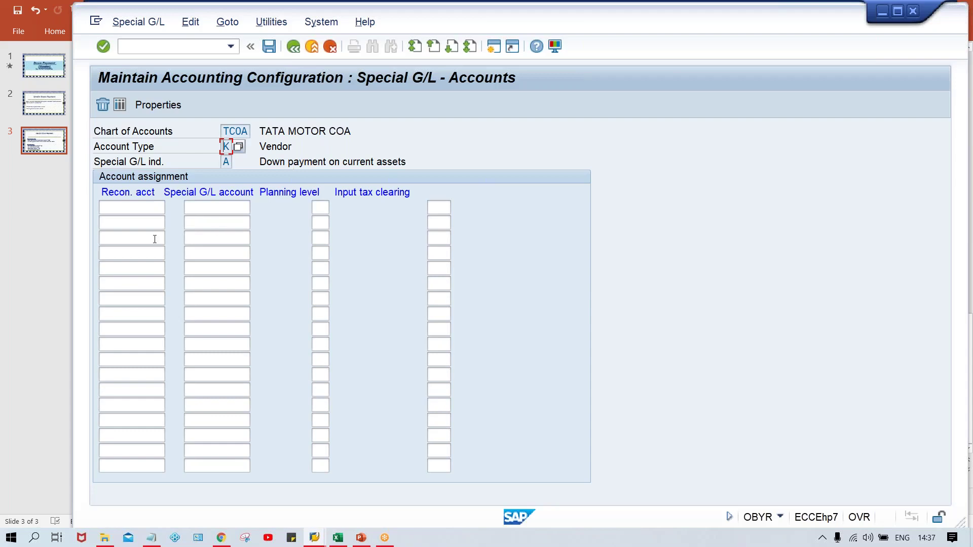
Link reconciliation account 2000 to special G/L account 1001 and save the assignment
click(147, 214)
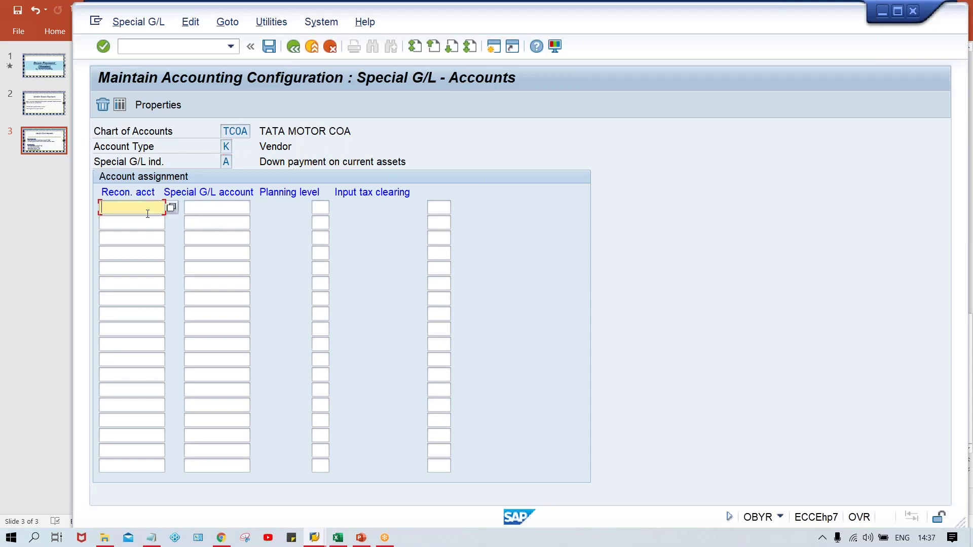
click(236, 204)
click(123, 204)
text(2000)
key(Tab)
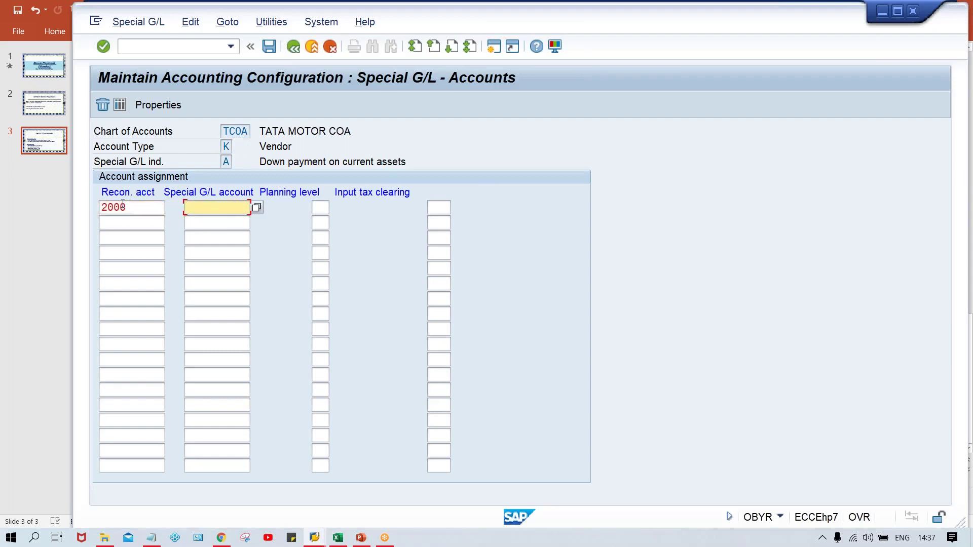
text(2)
key(BackSpace)
text(1)
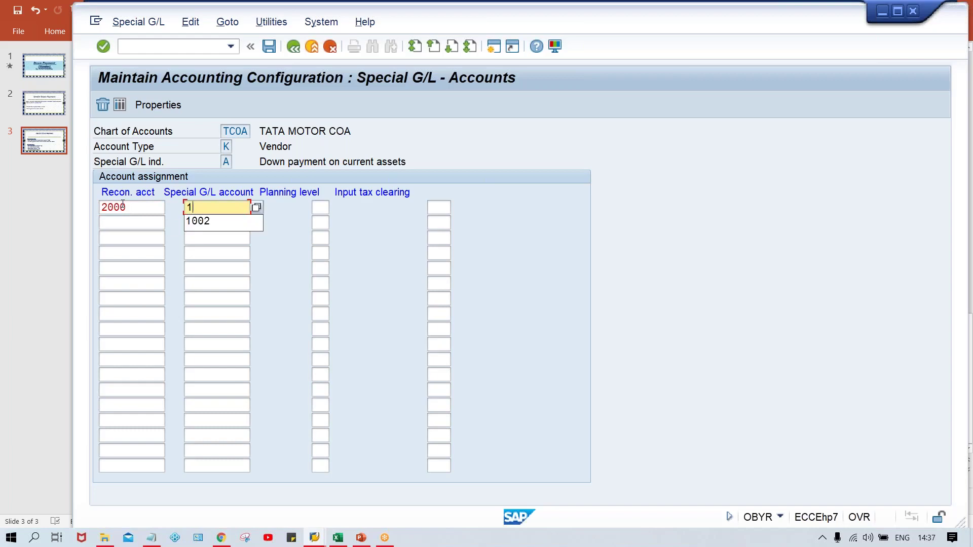
text(001)
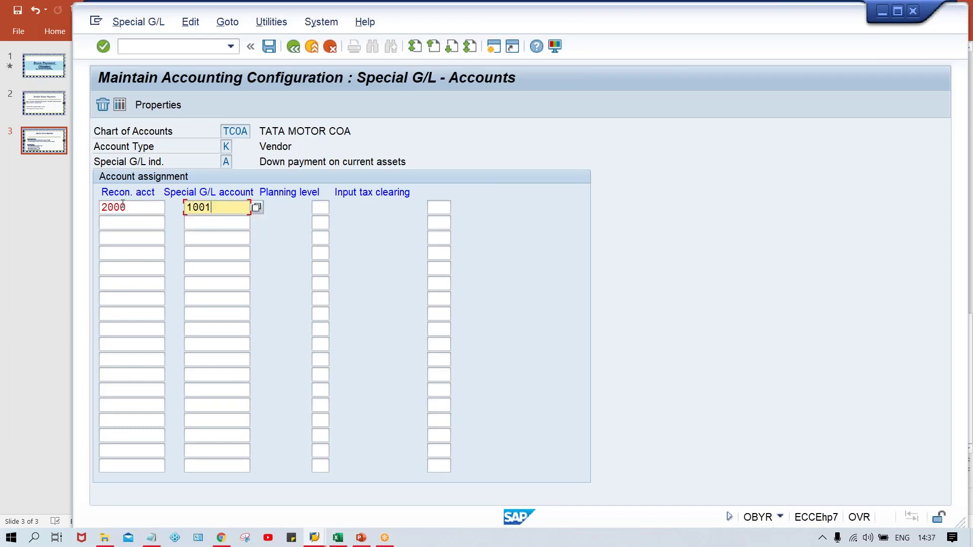
key(ctrl+s)
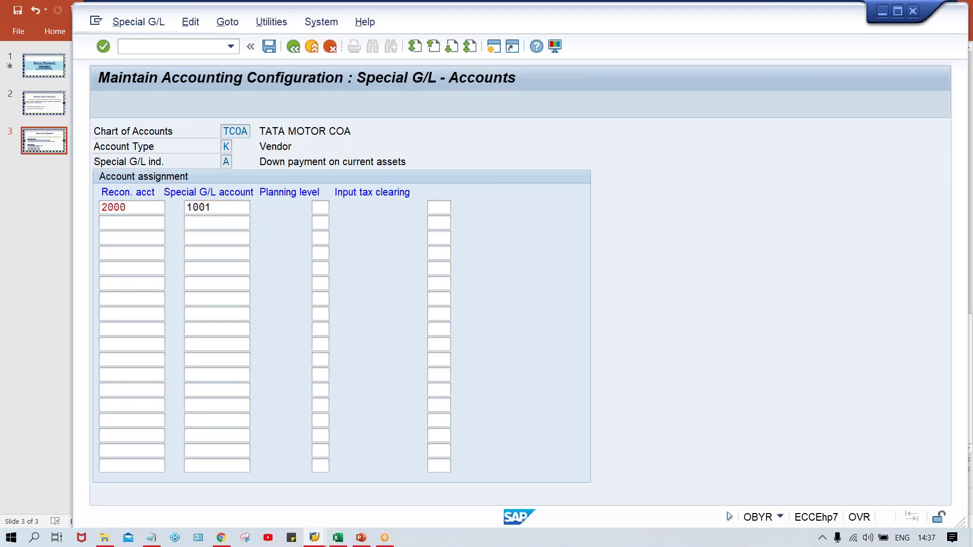
key(Return)
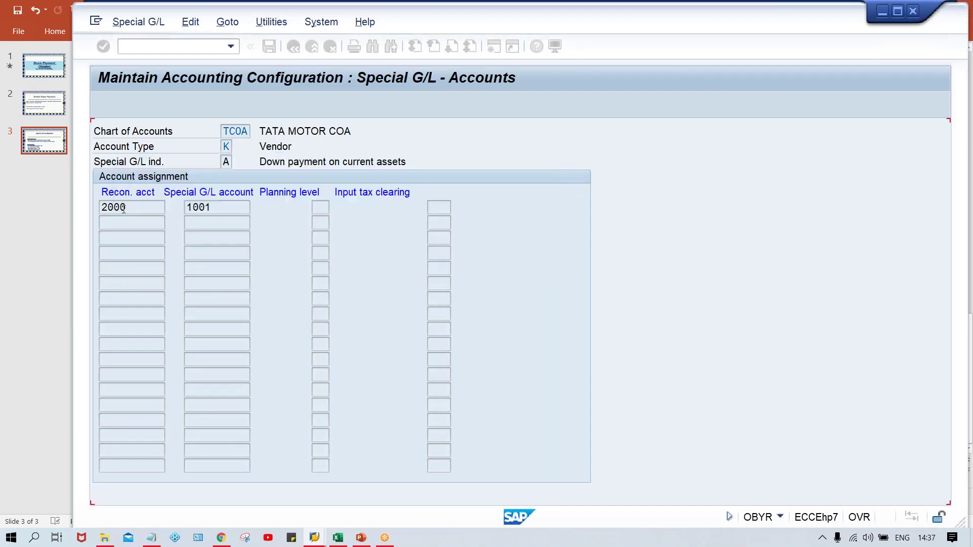
Save the account assignment again under the TATA MOTOR customizing request and check both linked accounts
click(218, 209)
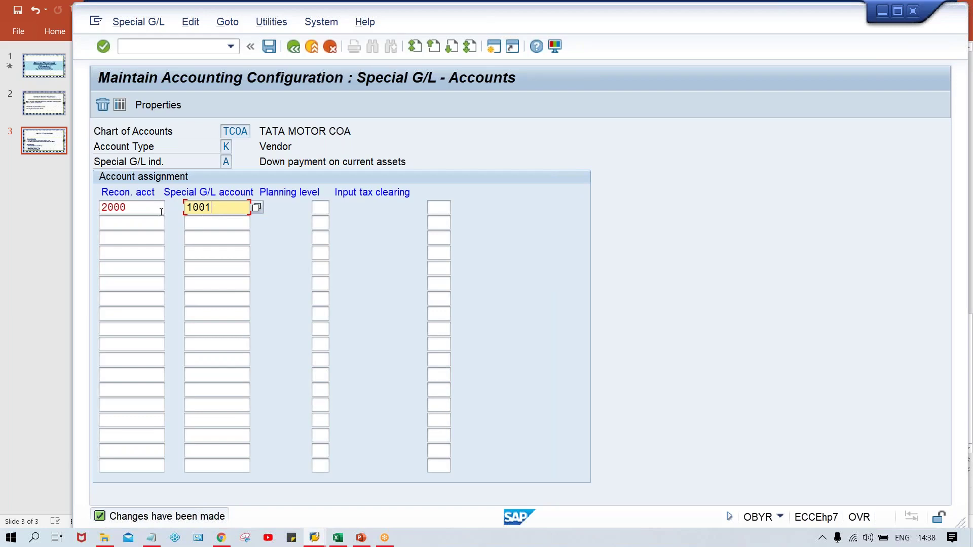
drag(146, 209, 79, 215)
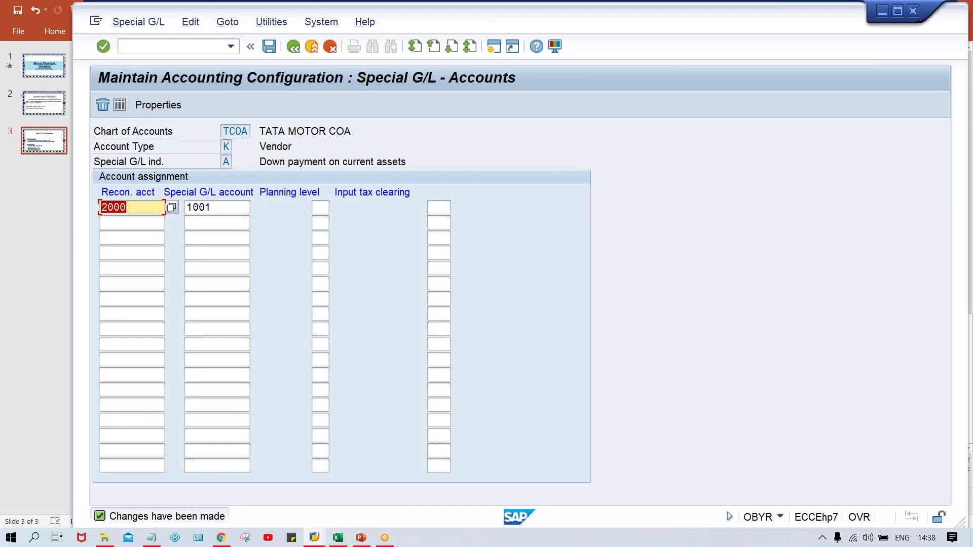
key(ctrl+s)
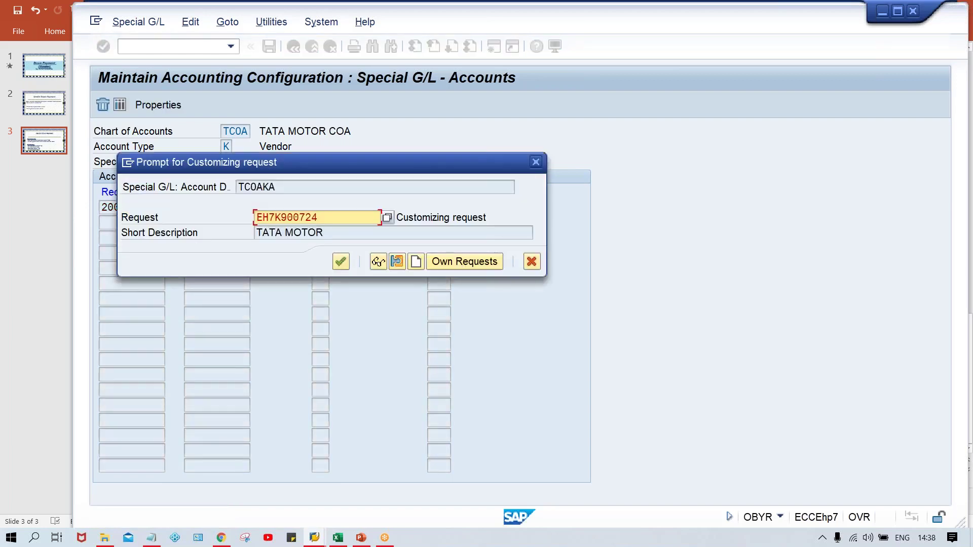
key(Return)
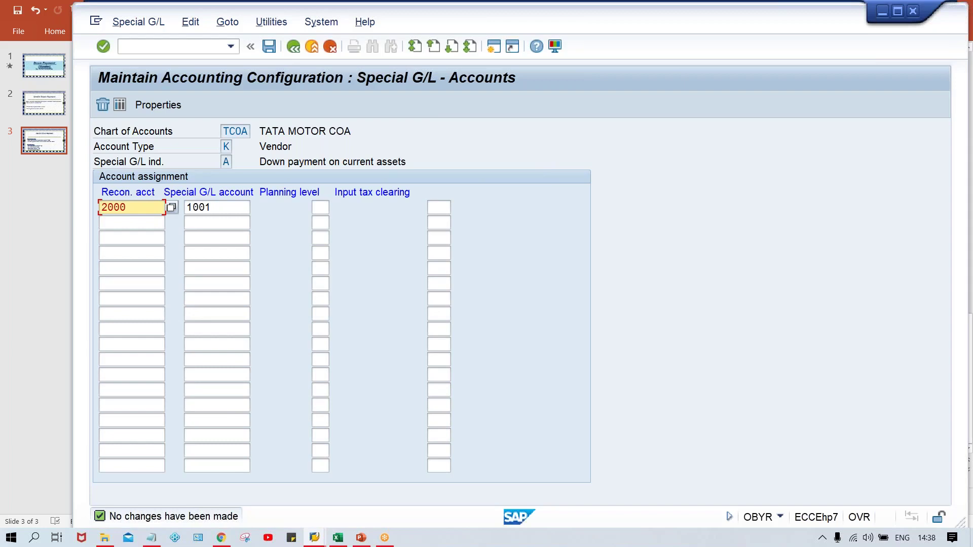
click(227, 210)
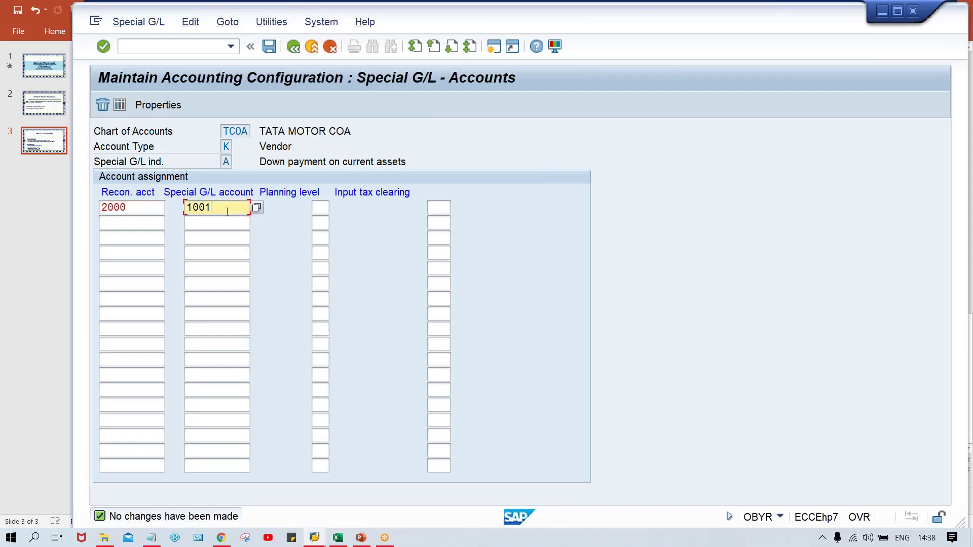
click(148, 210)
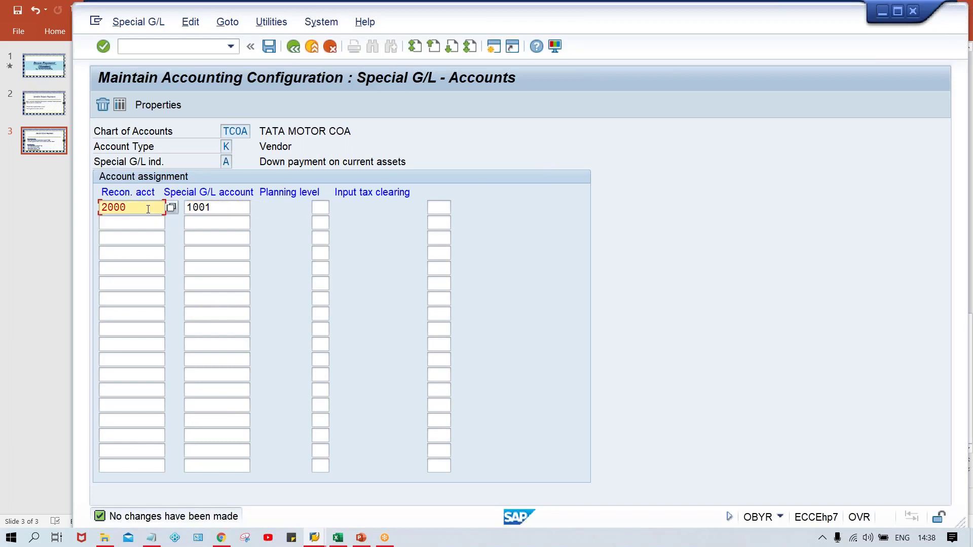